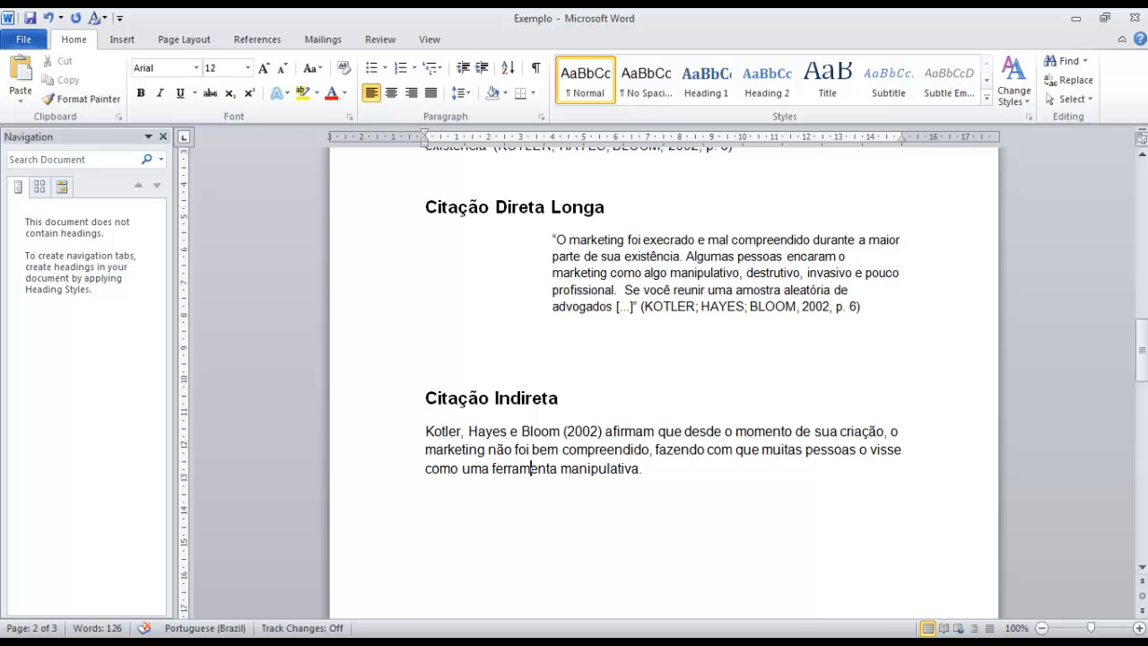
- Switch to ABNT_2011.pdf in Adobe Reader and find Esquema 1, the structure of the academic work, in section 4
left_click(333, 617)
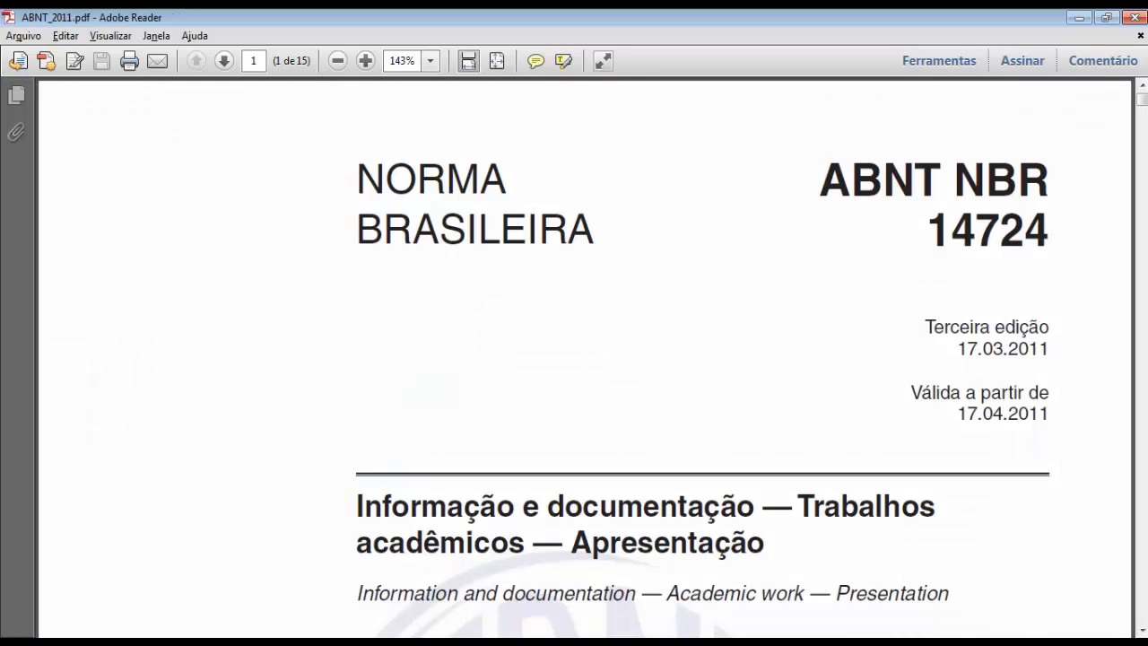
mouse_move(727, 278)
left_mouse_down()
mouse_move(886, 193)
mouse_move(897, 256)
mouse_move(888, 267)
left_mouse_up()
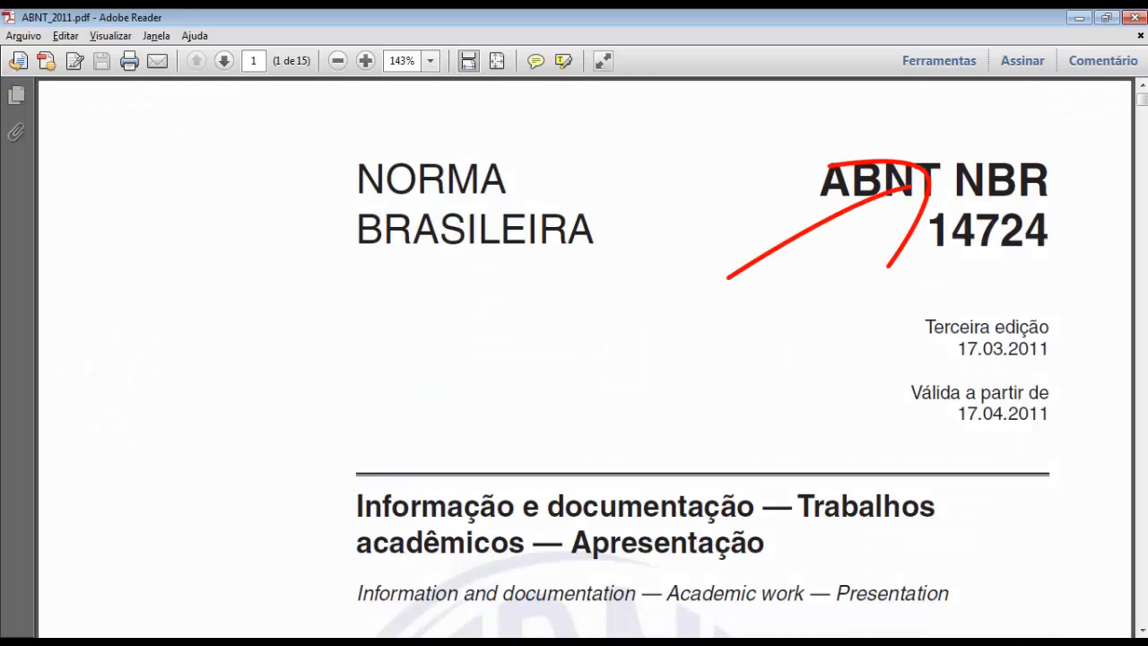
scroll(583, 358, "down", 10)
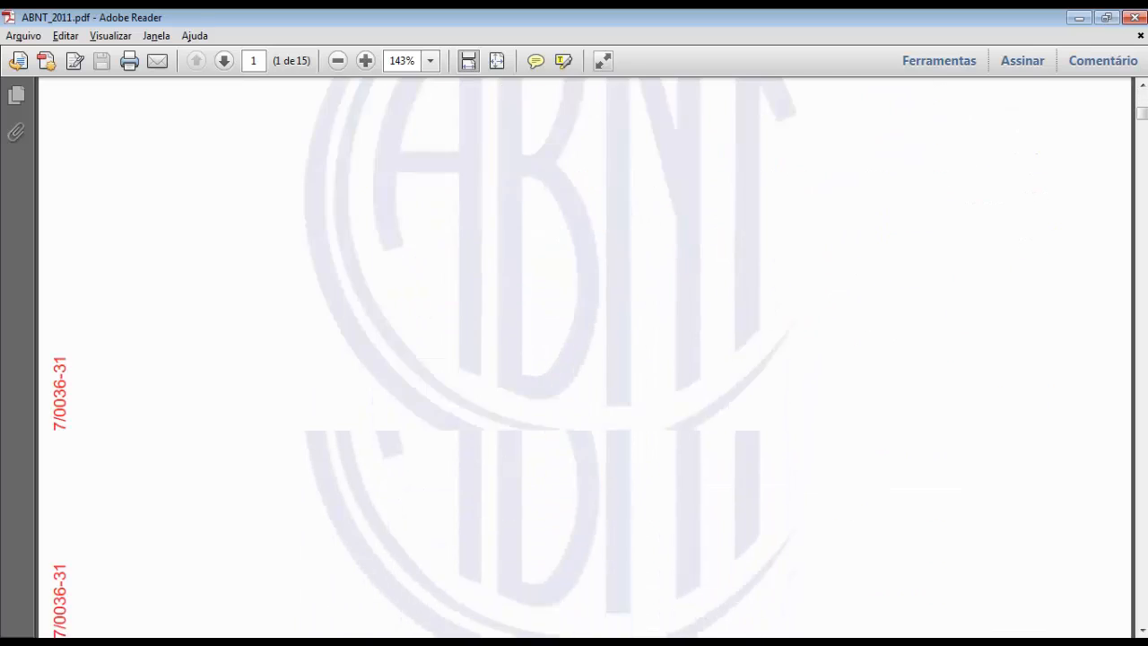
scroll(583, 359, "down", 15)
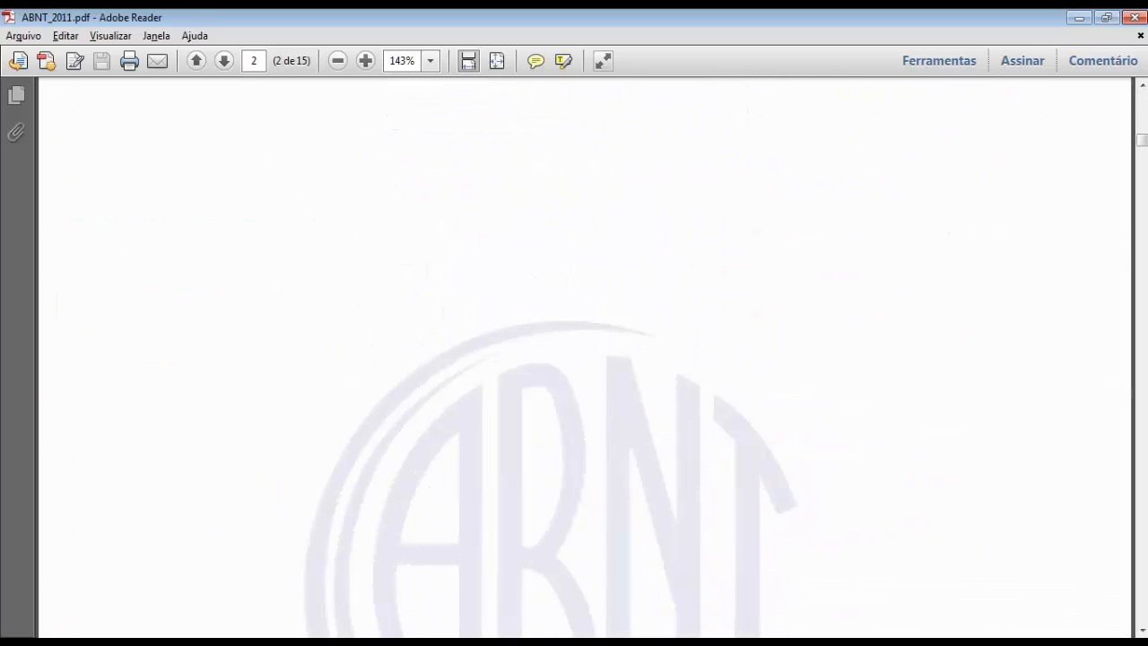
scroll(392, 461, "down", 15)
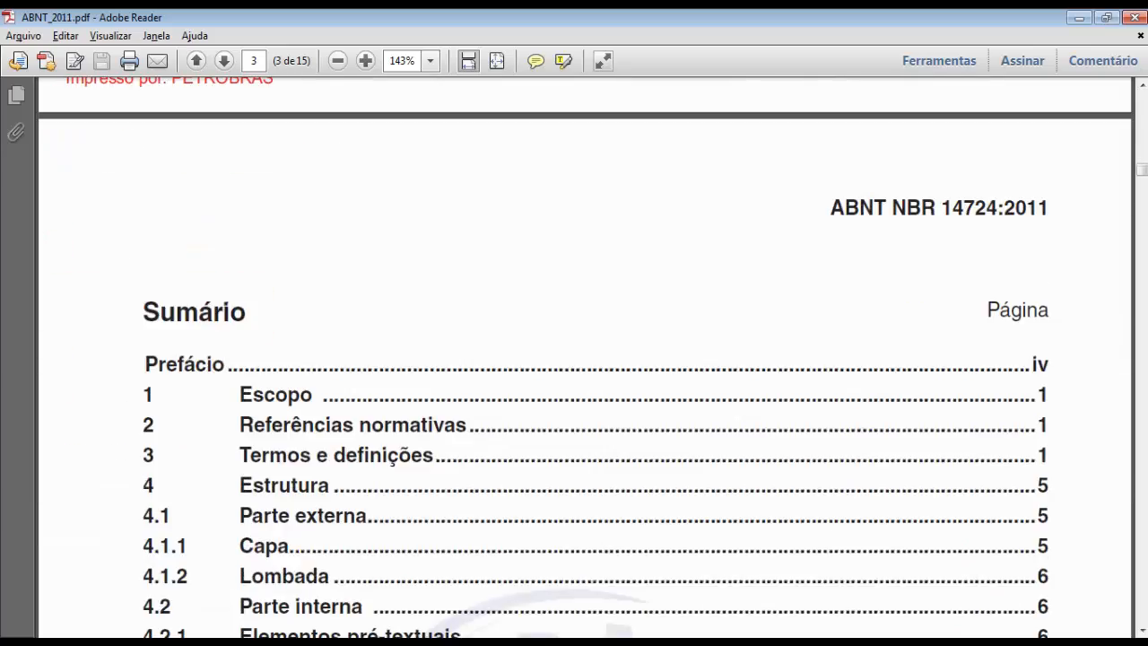
scroll(392, 461, "down", 12)
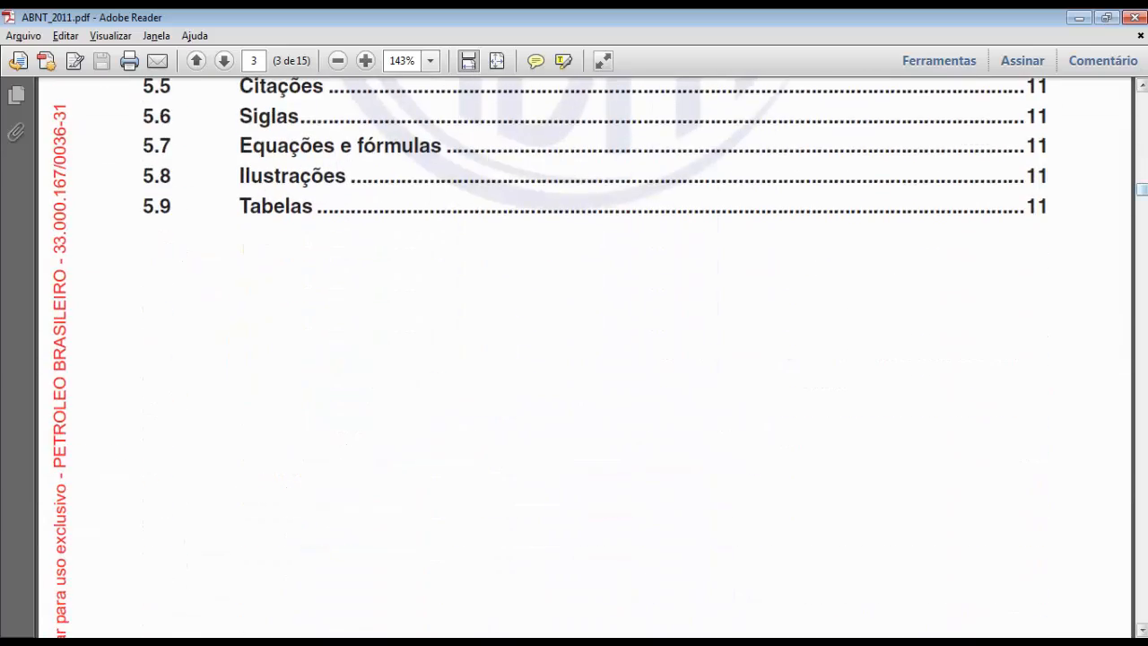
scroll(583, 359, "down", 20)
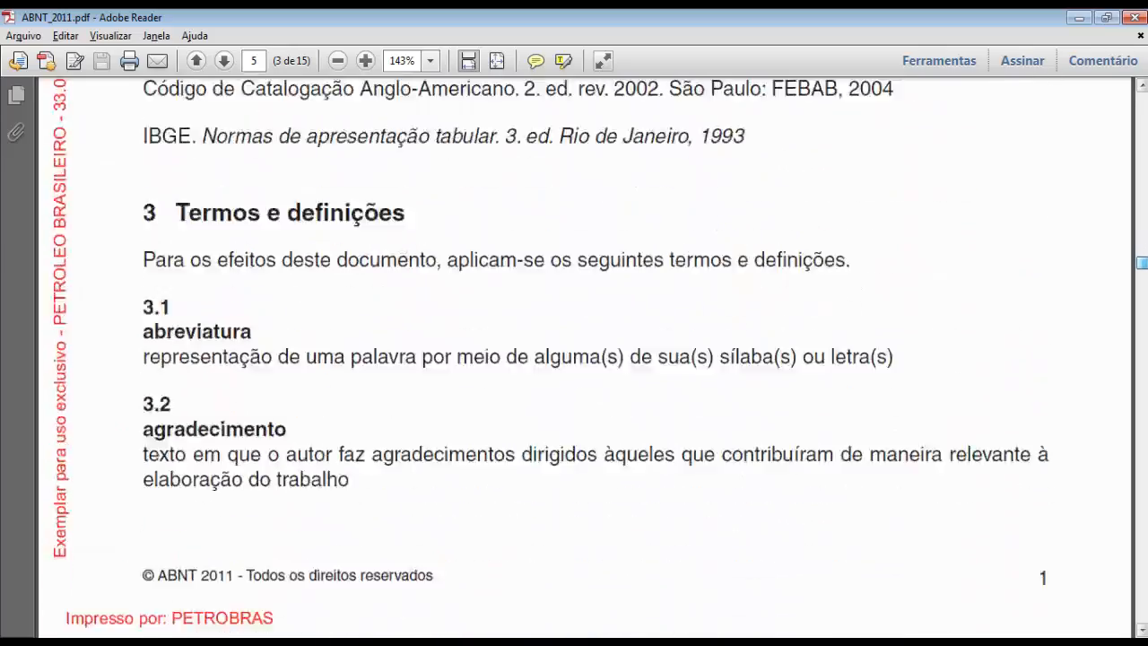
scroll(583, 359, "down", 20)
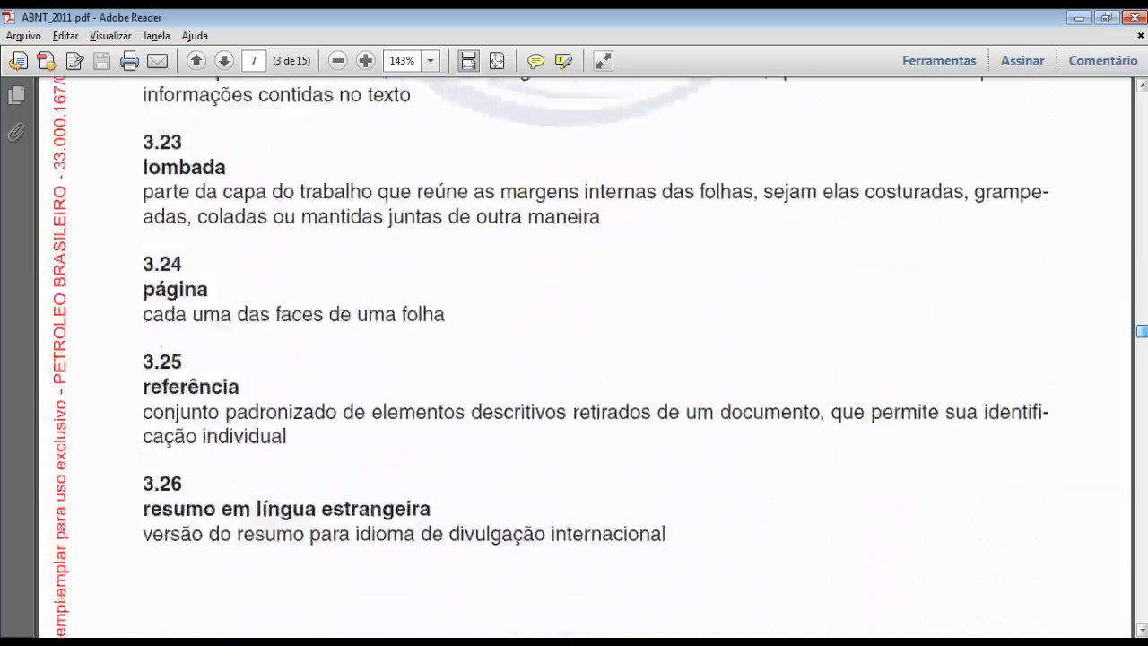
scroll(583, 359, "down", 20)
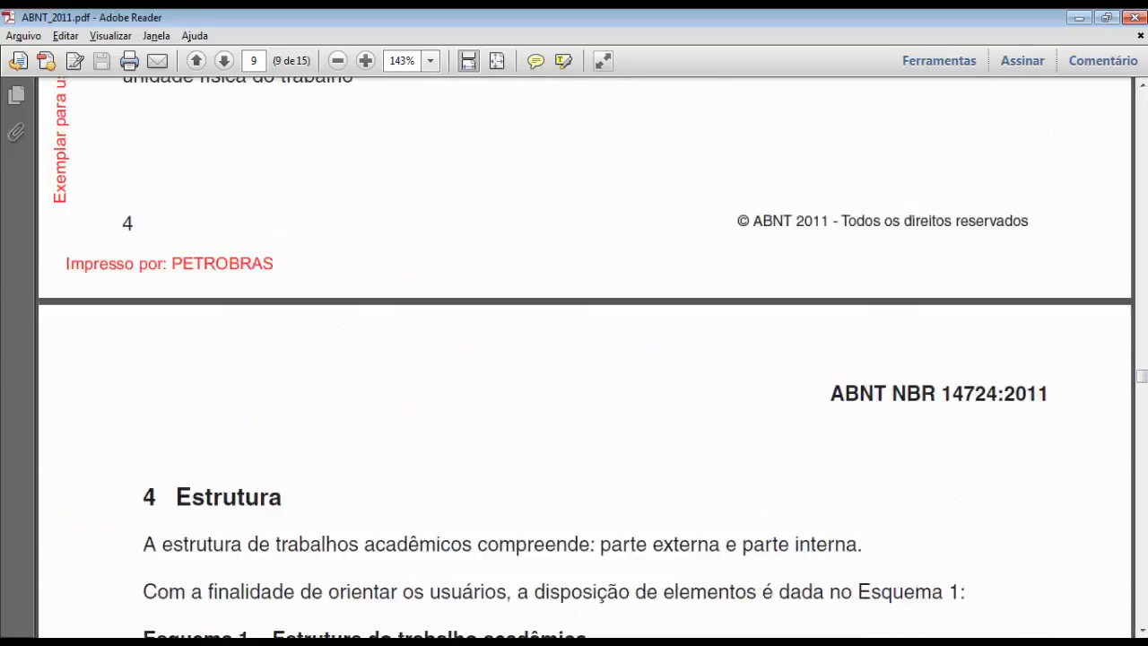
scroll(583, 358, "down", 15)
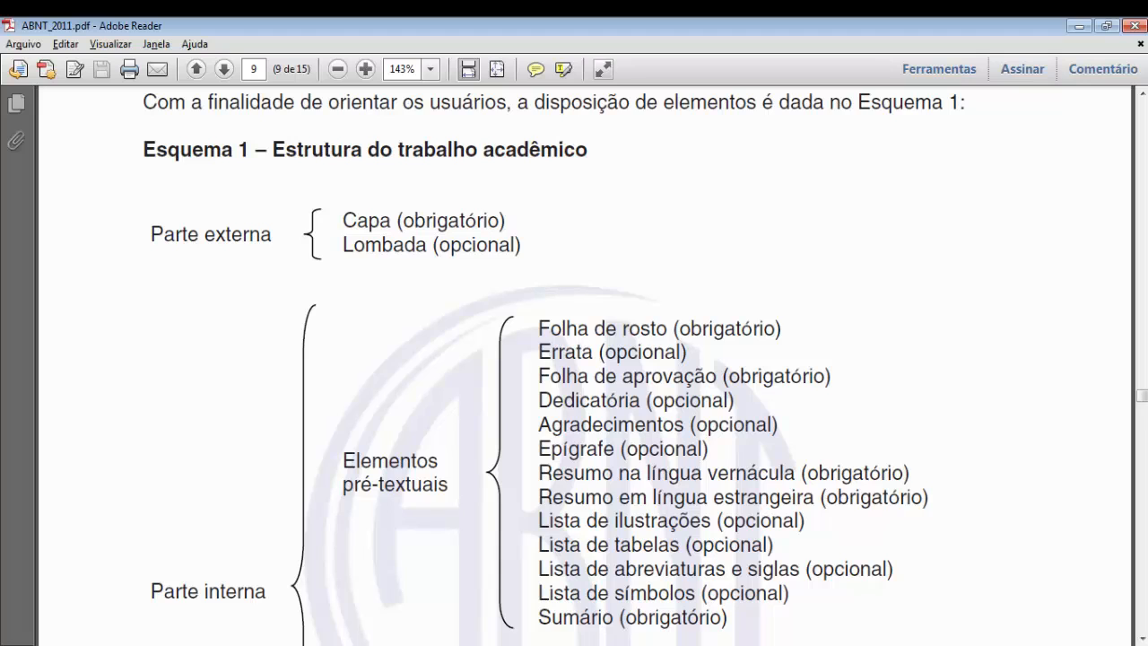
- Examine the mandatory and optional pre-textual, textual and post-textual elements listed in Esquema 1
scroll(583, 358, "down", 2)
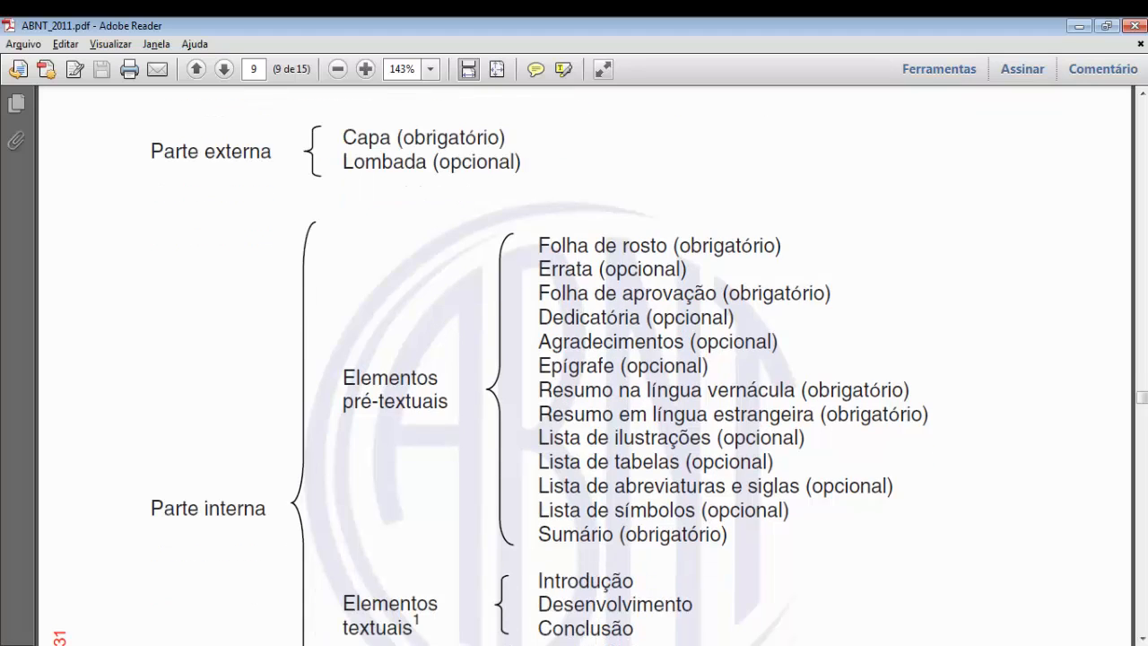
scroll(583, 359, "down", 2)
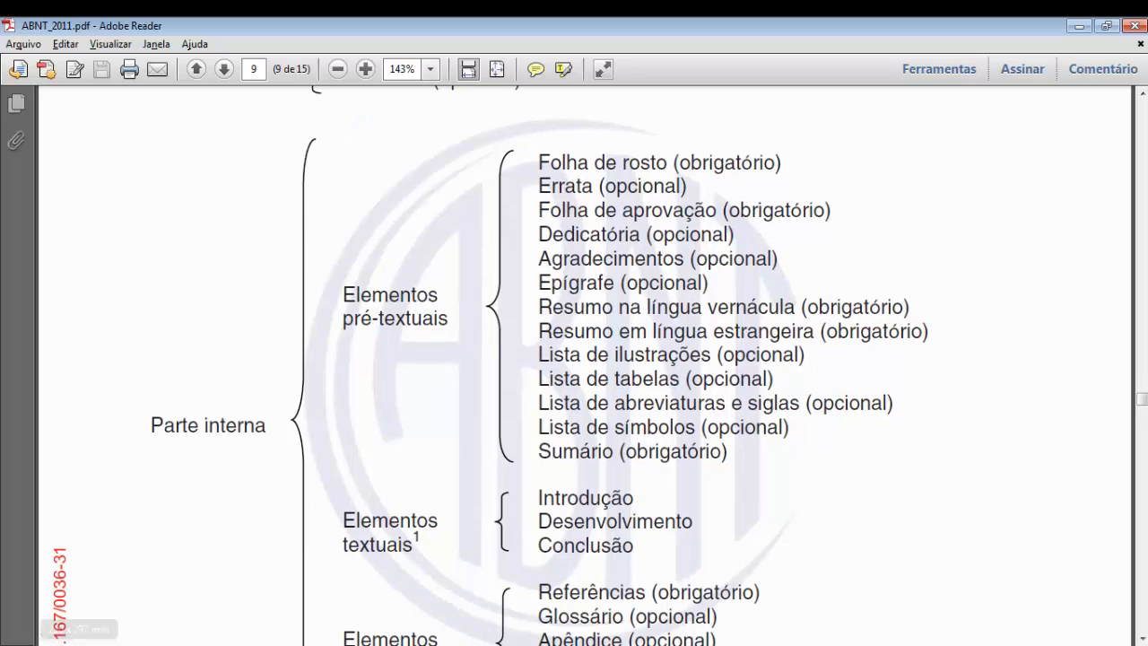
scroll(583, 359, "down", 3)
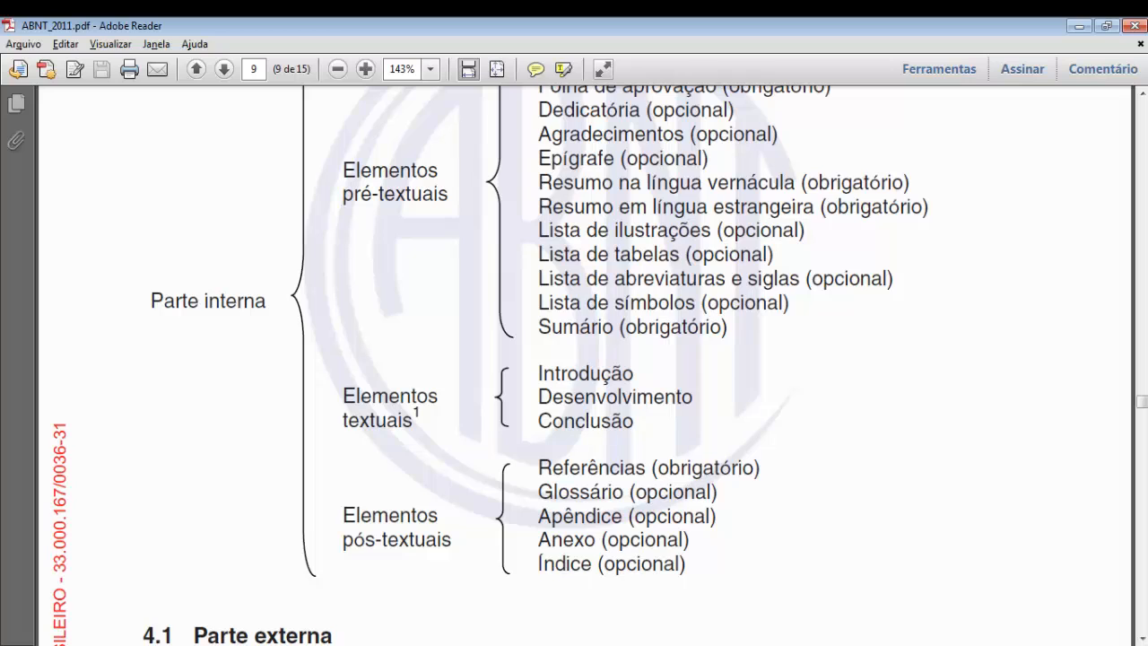
scroll(583, 358, "up", 6)
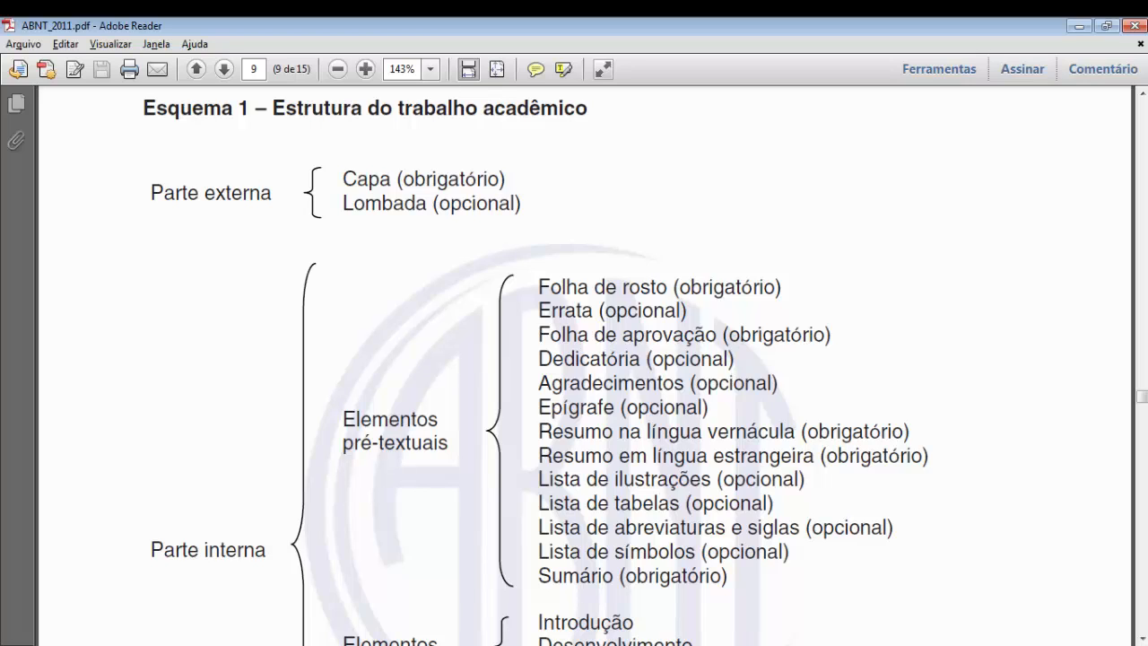
scroll(583, 359, "down", 2)
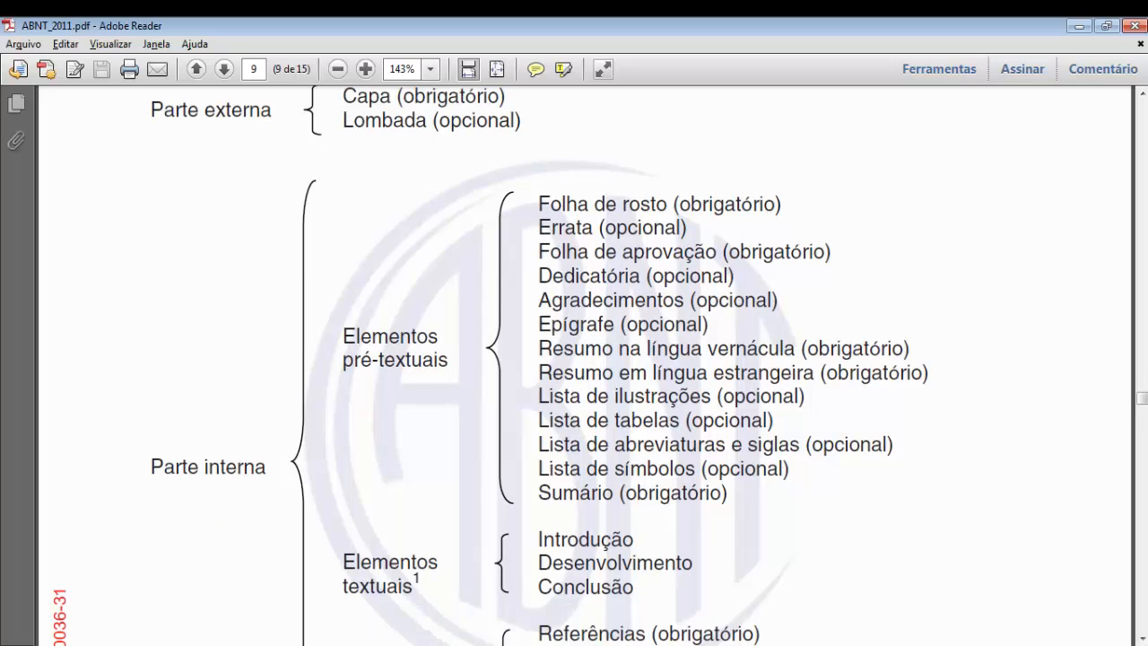
scroll(583, 358, "down", 2)
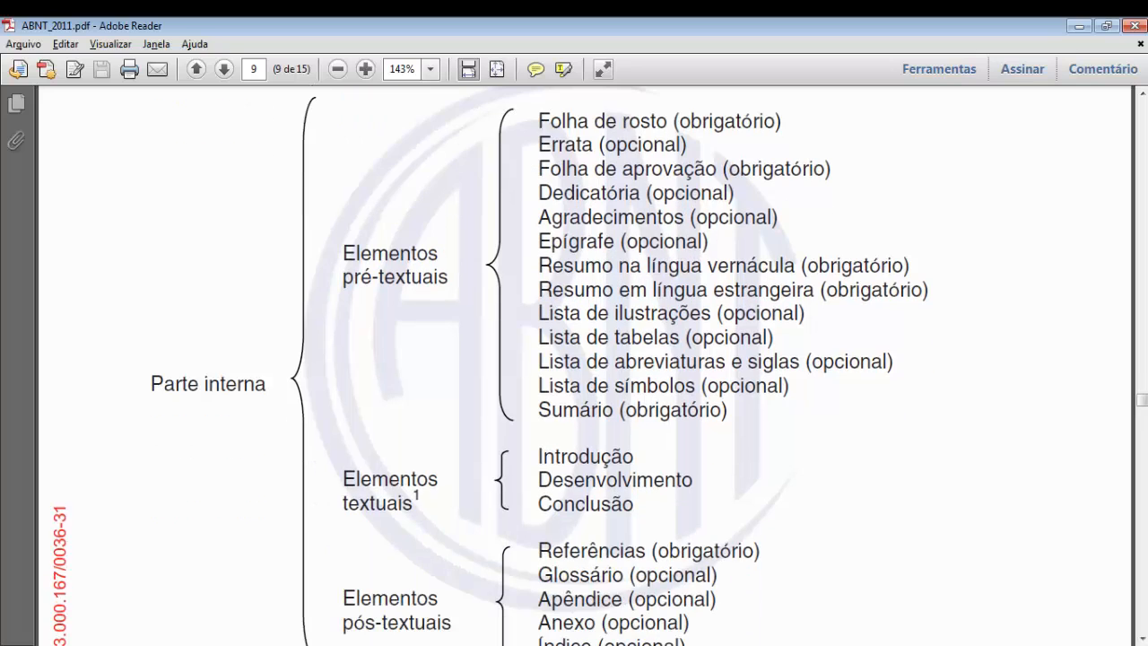
scroll(583, 359, "down", 2)
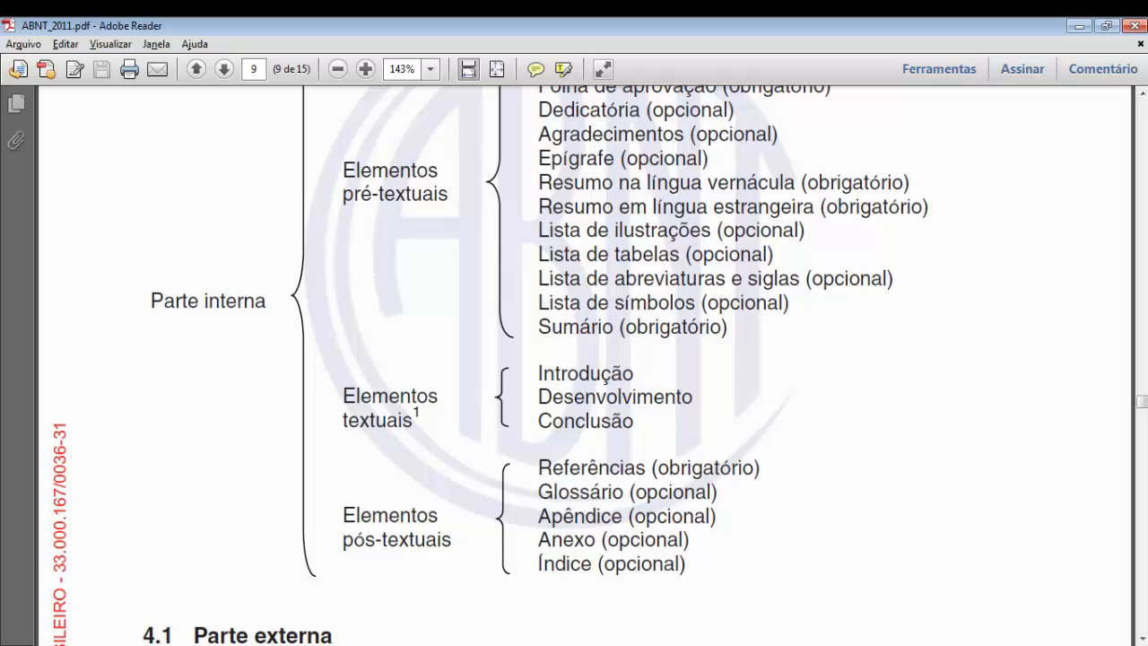
scroll(583, 359, "down", 2)
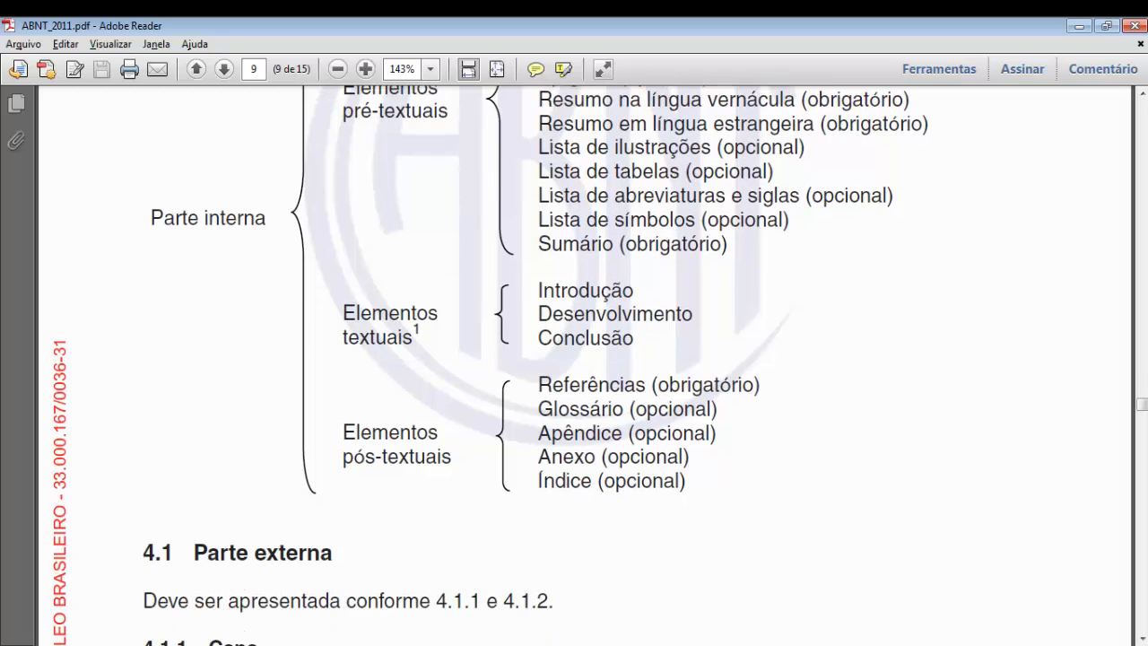
- Switch to the TCC document in Word and look through its cover, title page and approval page
left_click(454, 645)
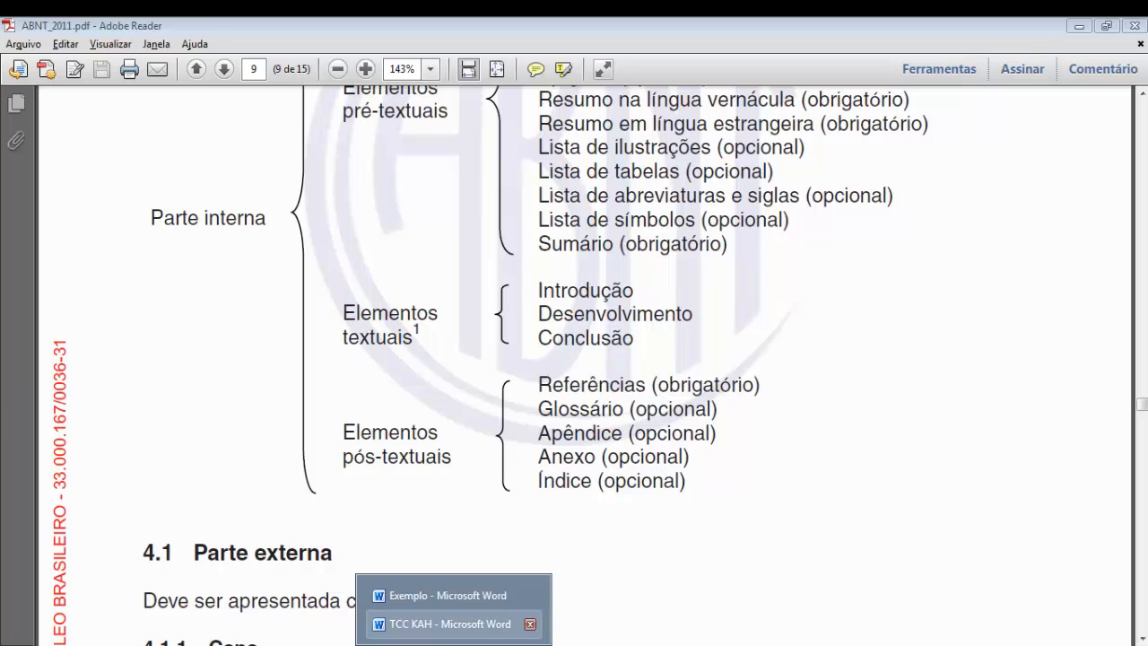
left_click(448, 623)
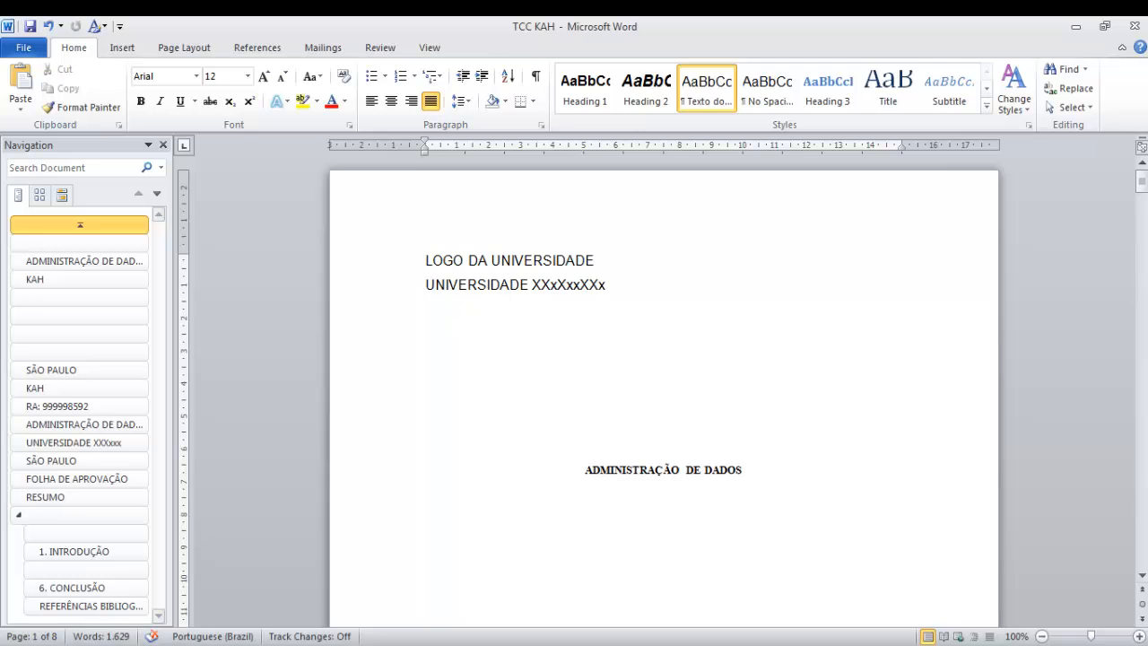
scroll(664, 395, "down", 4)
scroll(664, 394, "down", 20)
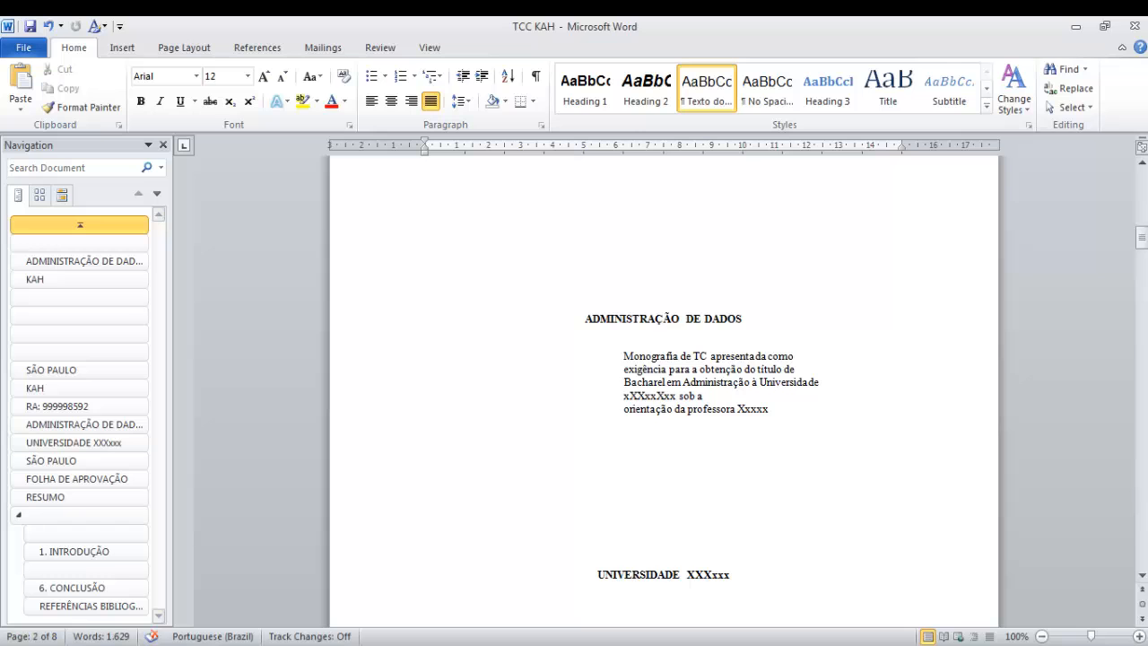
scroll(664, 394, "down", 3)
scroll(664, 394, "down", 13)
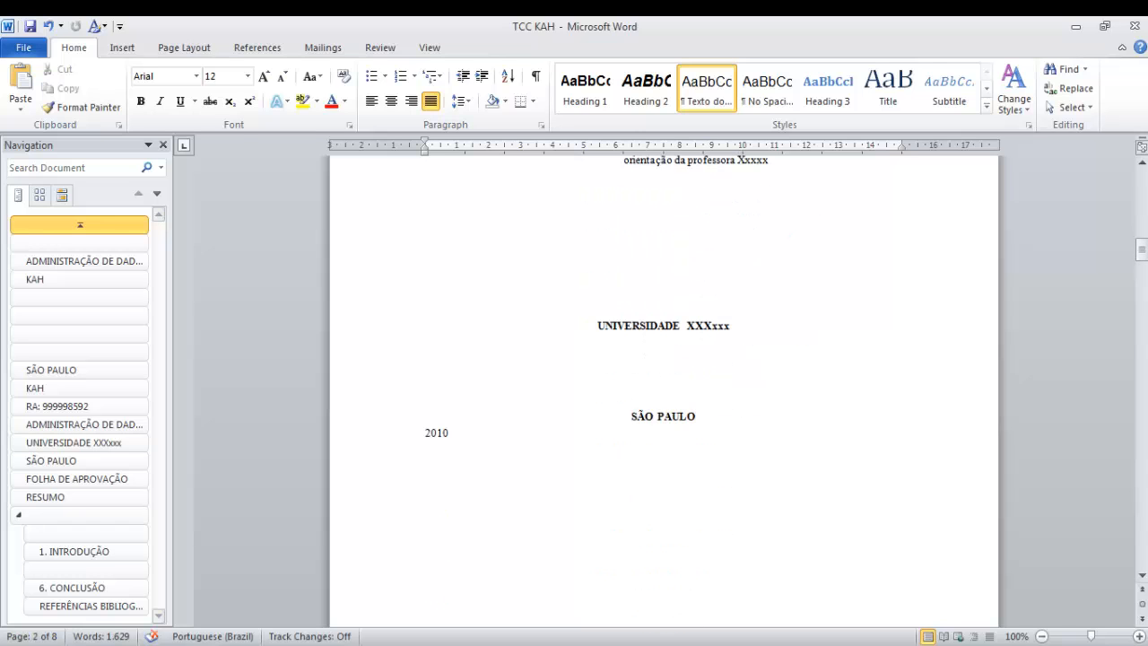
scroll(664, 395, "down", 10)
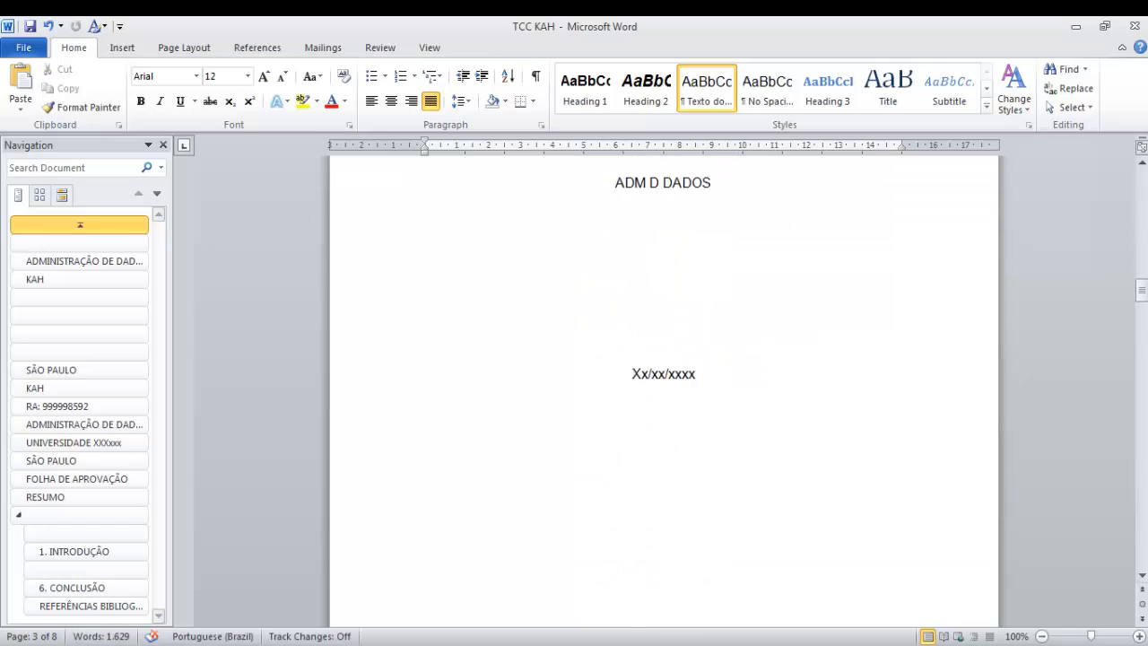
scroll(664, 395, "up", 5)
scroll(664, 395, "down", 5)
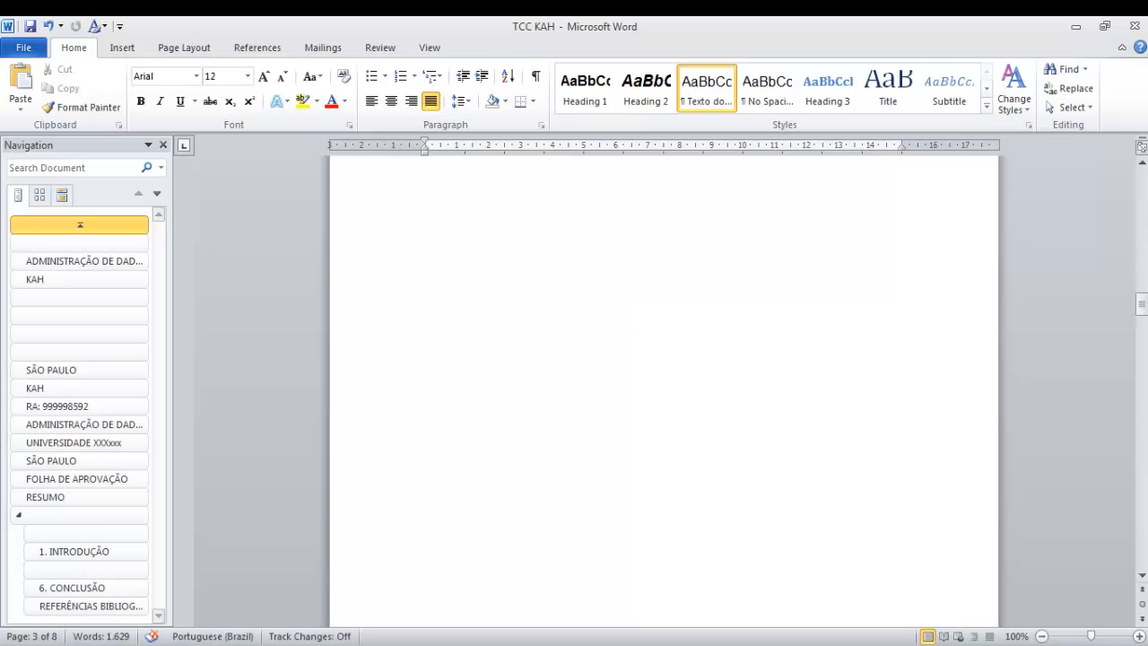
- Open the Heading 1 style for modification, check its font and size settings, and accept them
left_click_drag(1141, 310, 1142, 180)
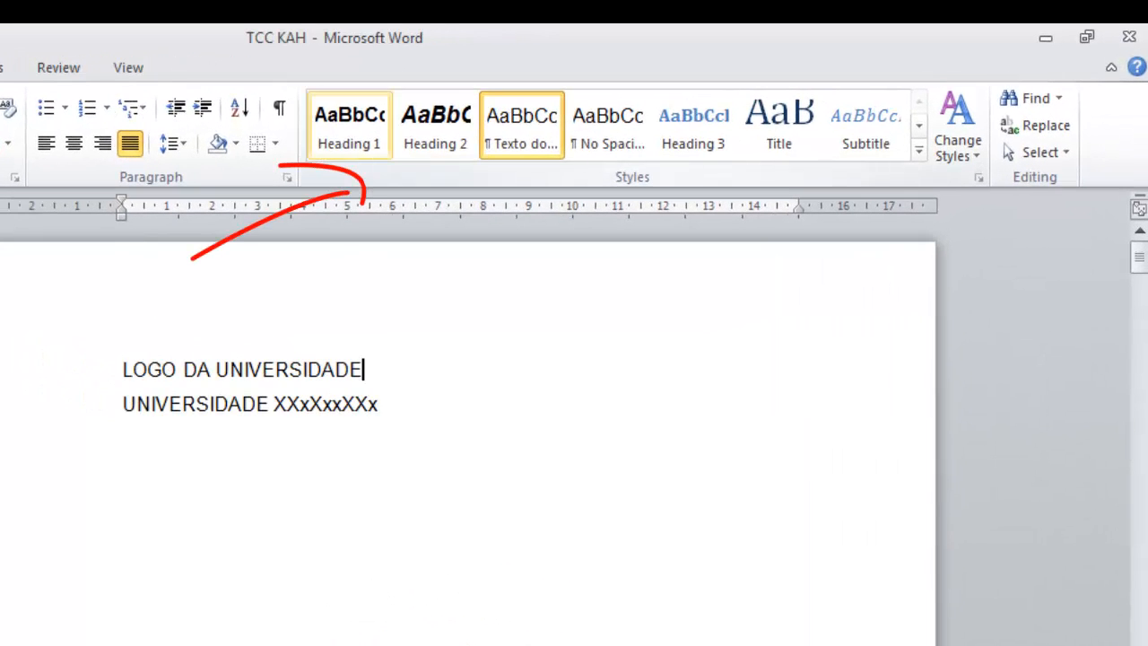
left_click(348, 123)
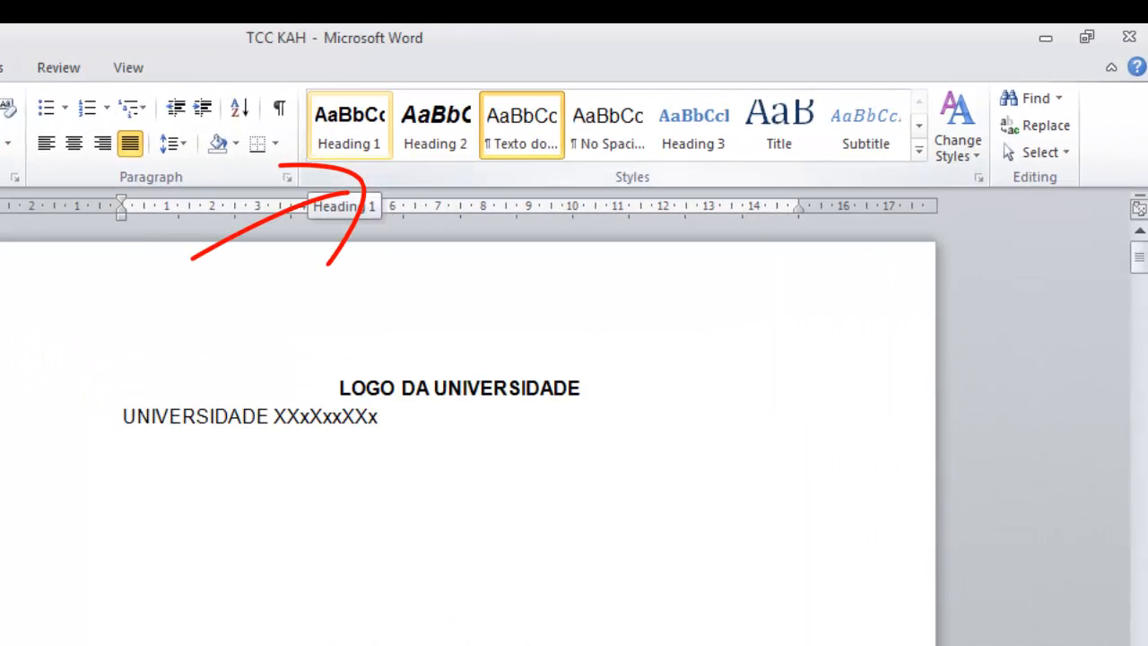
key("ctrl+z")
right_click(333, 134)
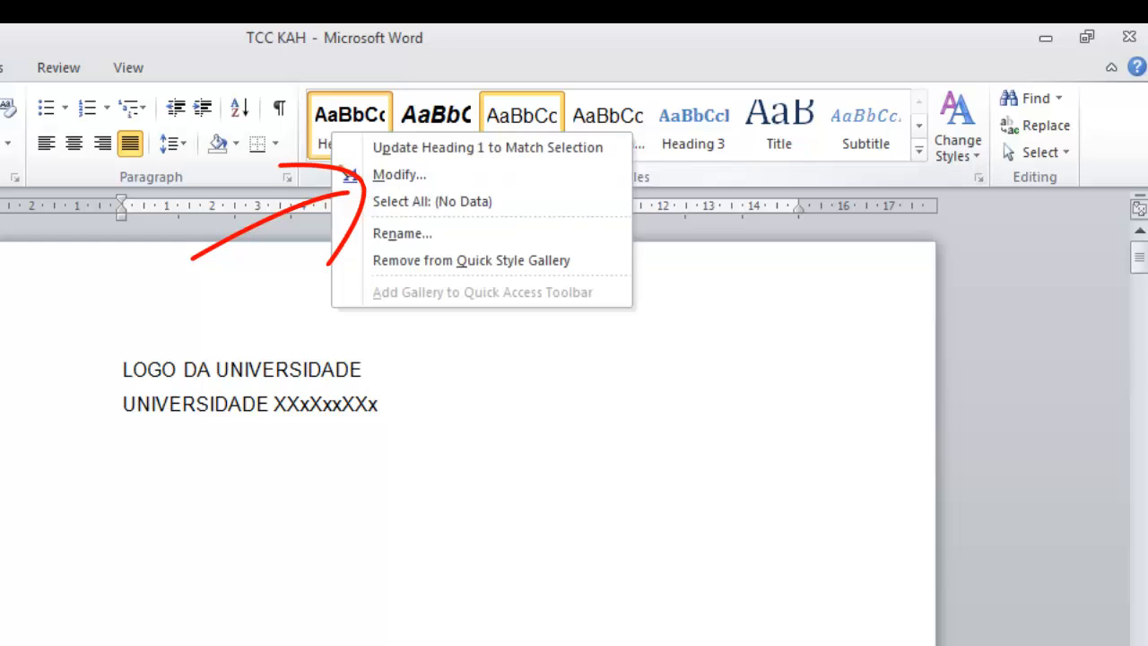
left_click(399, 175)
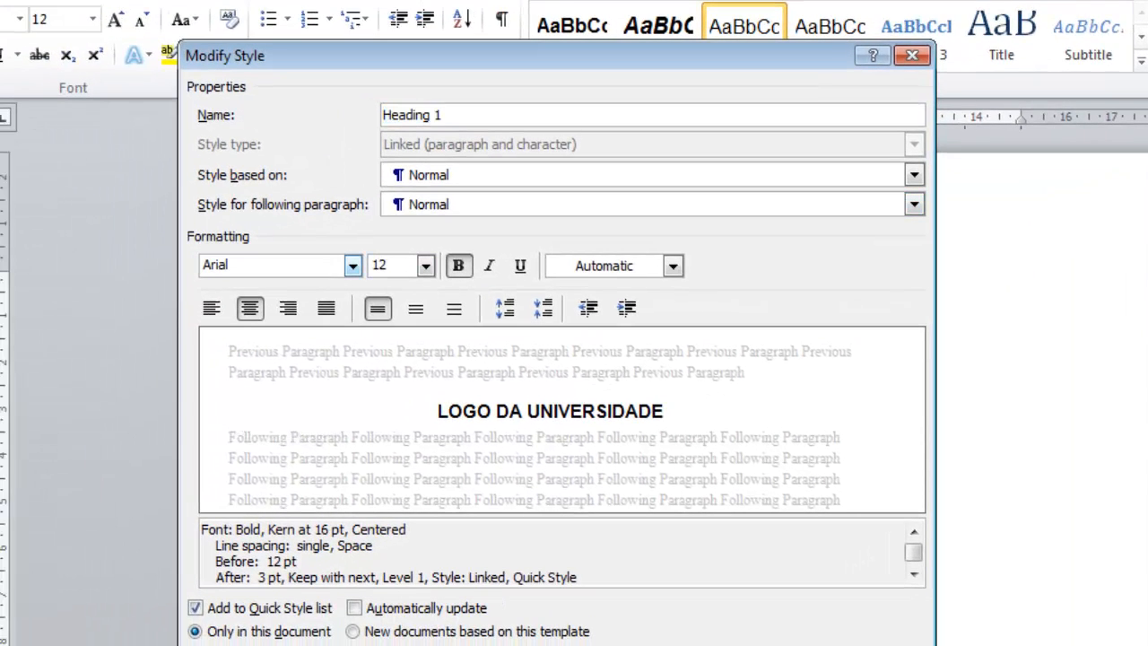
left_click(395, 264)
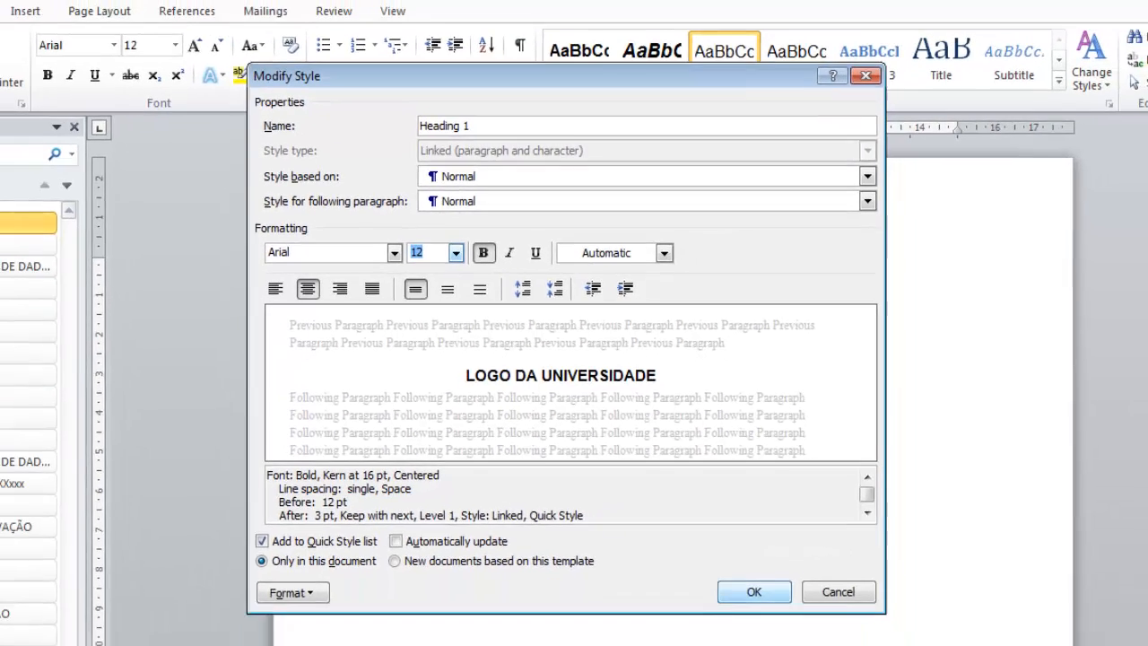
key("Return")
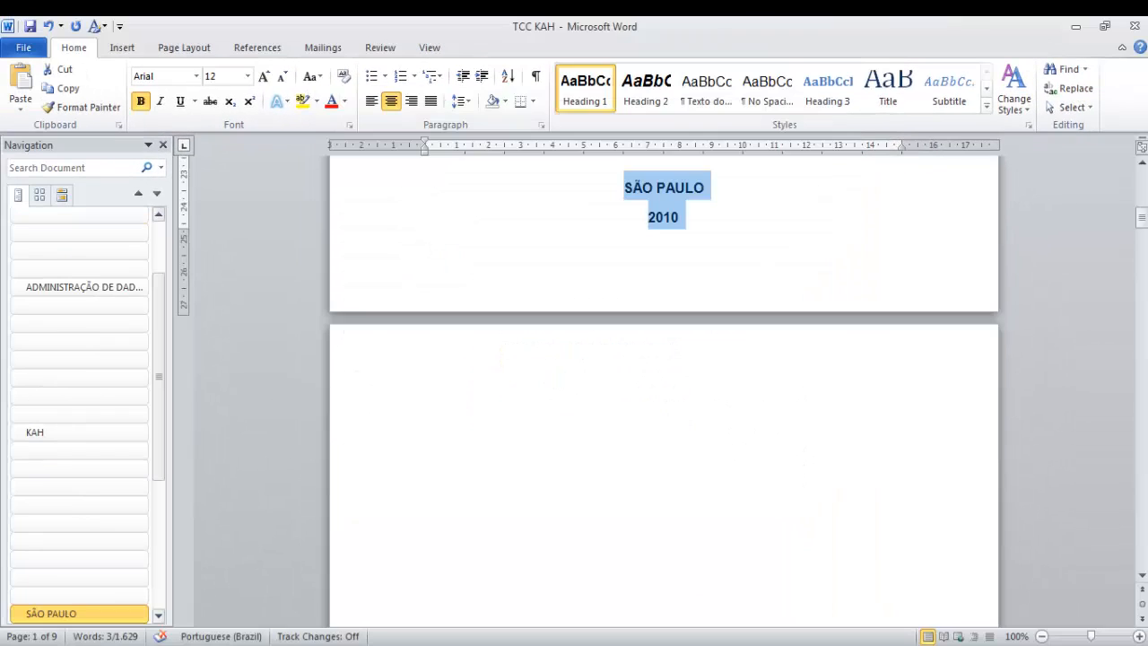
- Remove the blank page between the cover's 2010 line and the title page
left_click(664, 217)
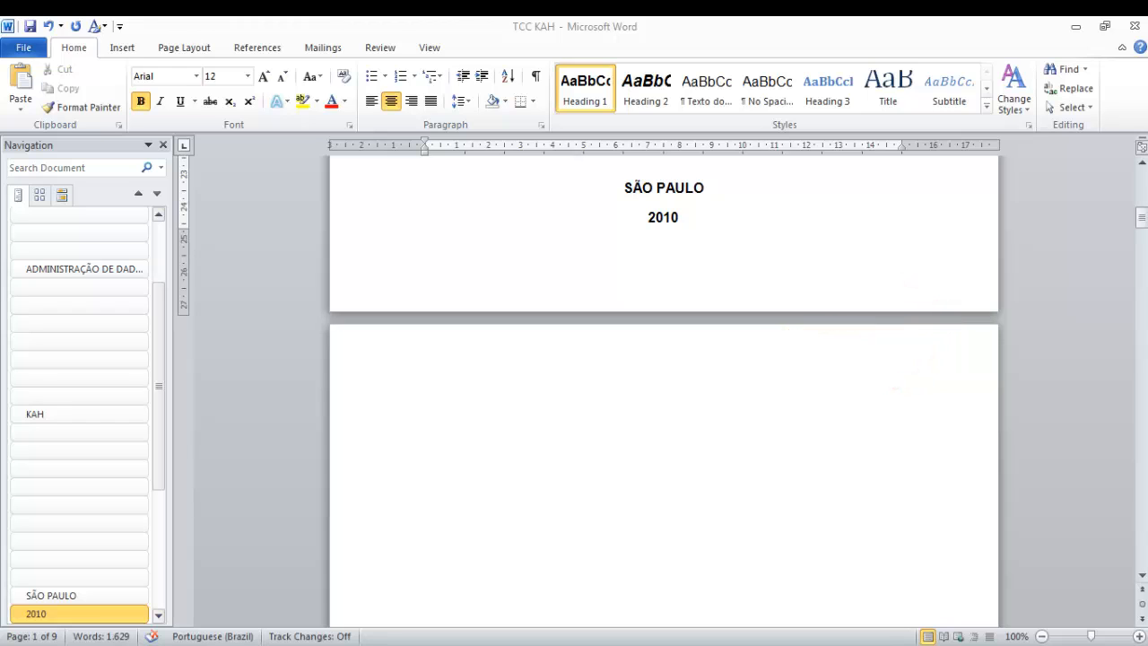
scroll(664, 386, "down", 3)
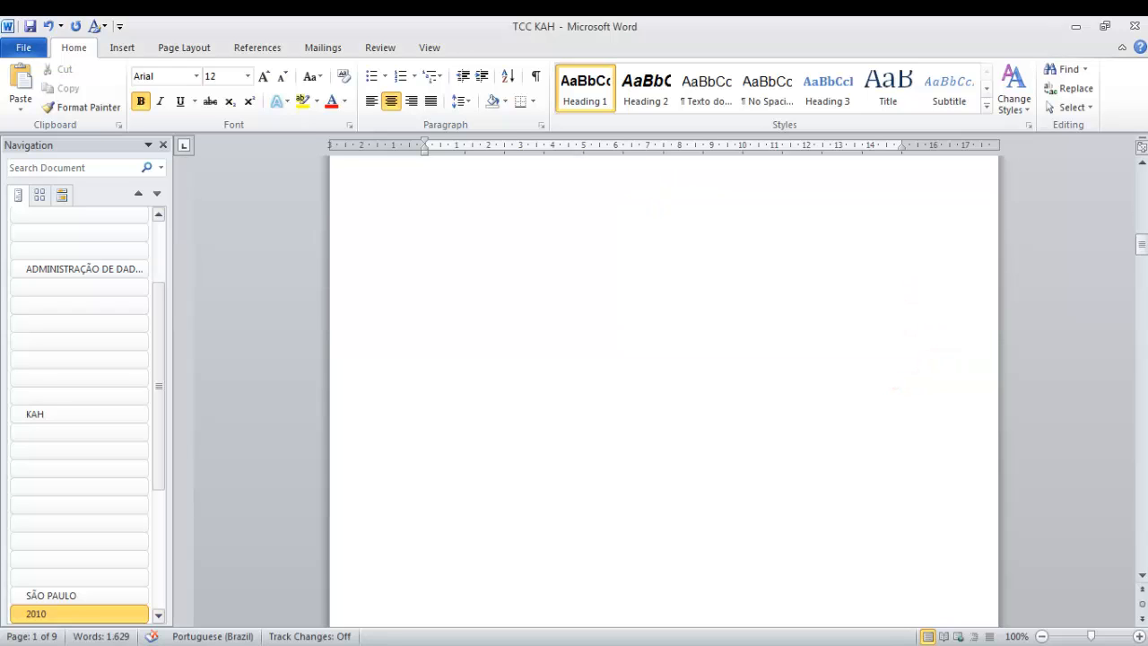
scroll(664, 386, "up", 6)
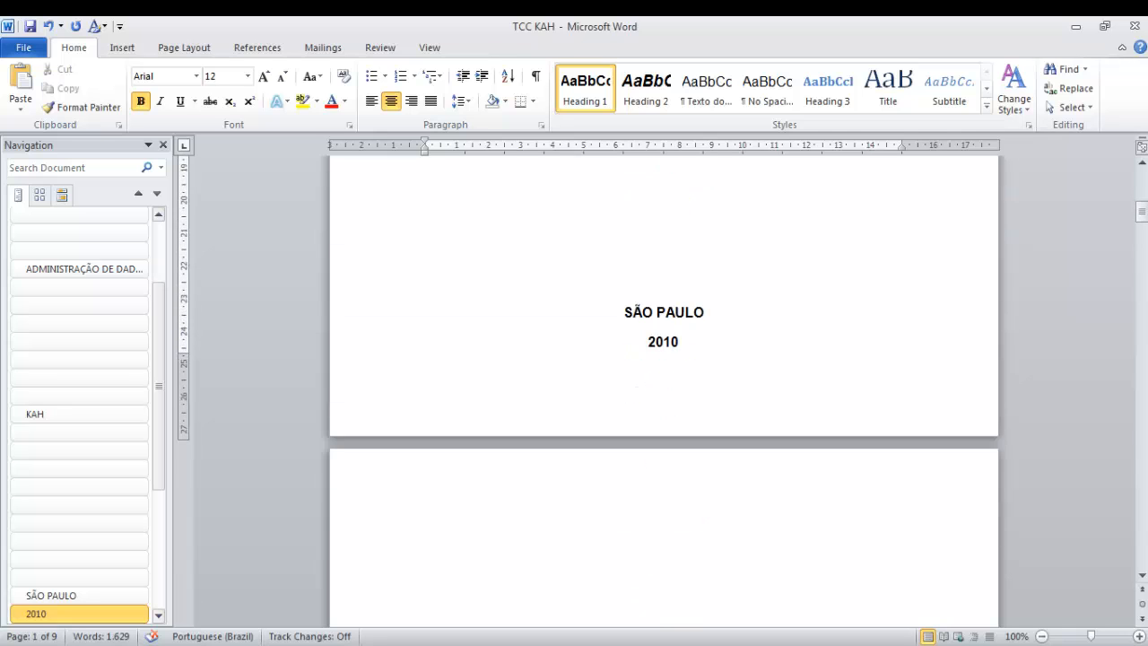
scroll(664, 386, "down", 6)
scroll(664, 385, "up", 2)
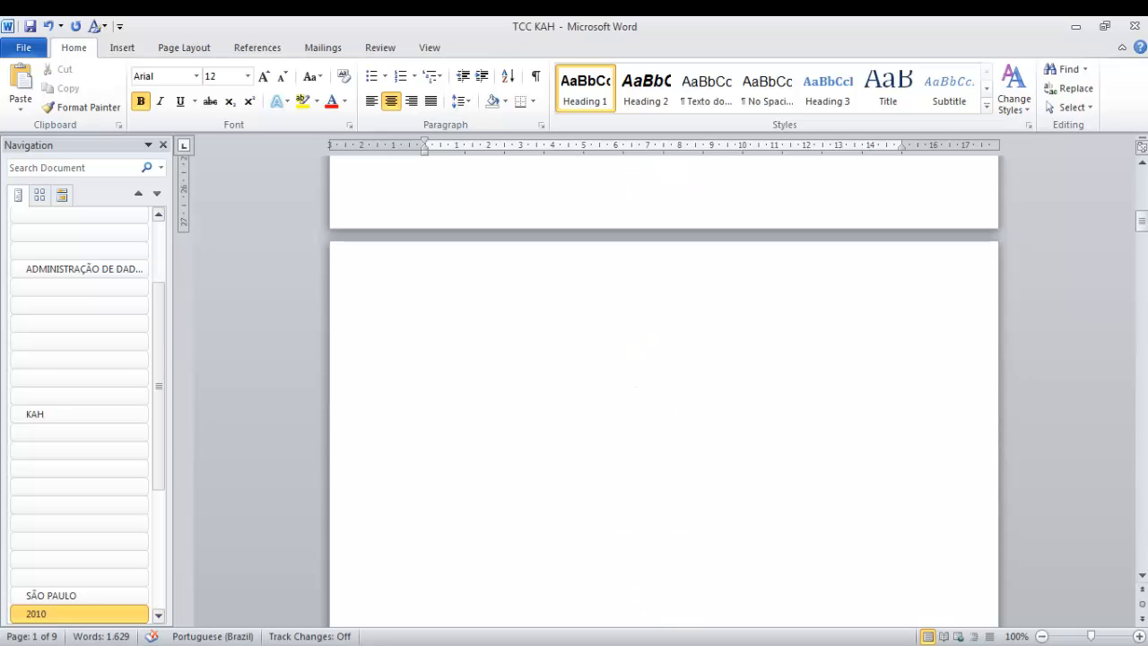
left_click(664, 321)
key("BackSpace")
key("BackSpace")
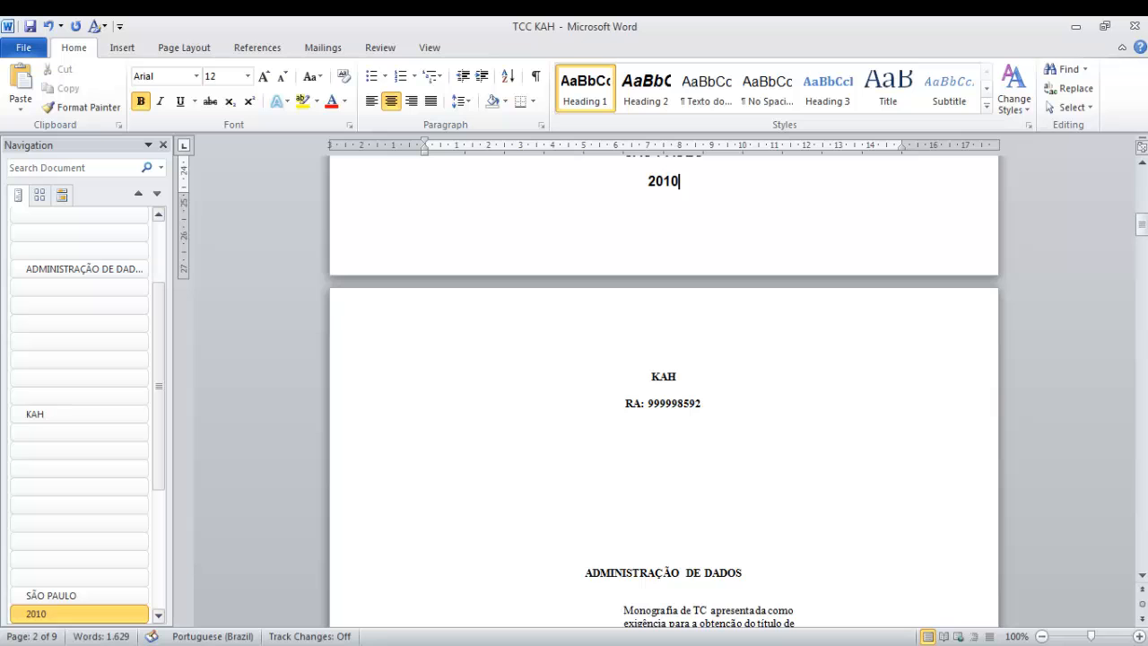
- Apply the Heading 1 style to all of the title page text, from the author line through 2010
scroll(663, 386, "down", 2)
left_click(425, 377)
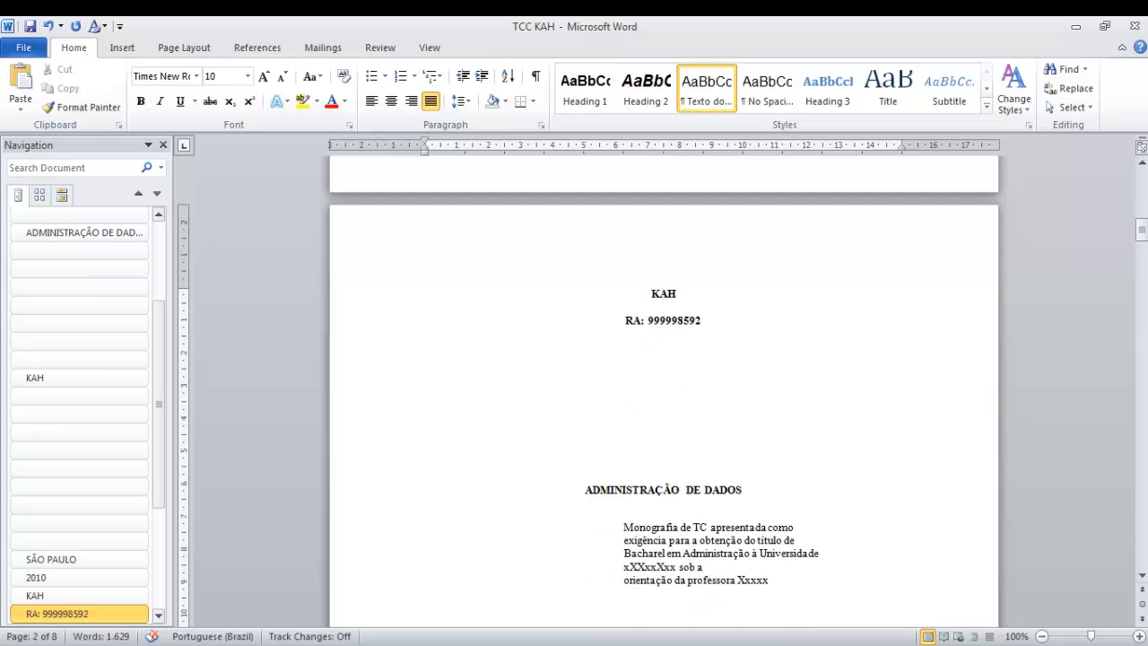
left_click_drag(652, 294, 594, 588)
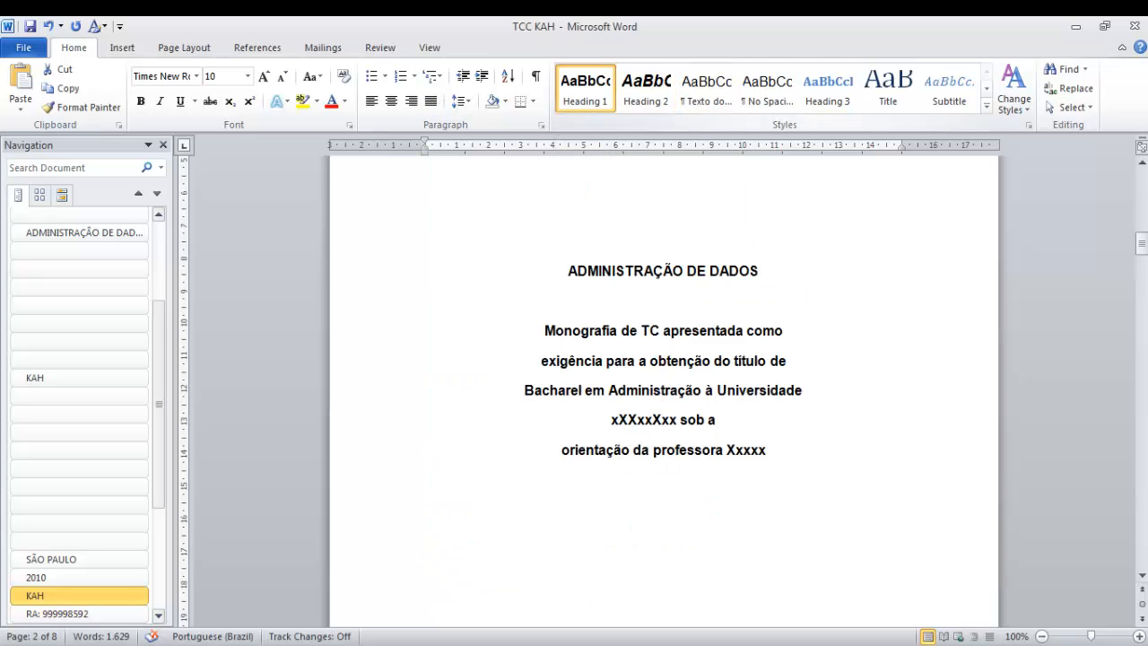
left_click(585, 90)
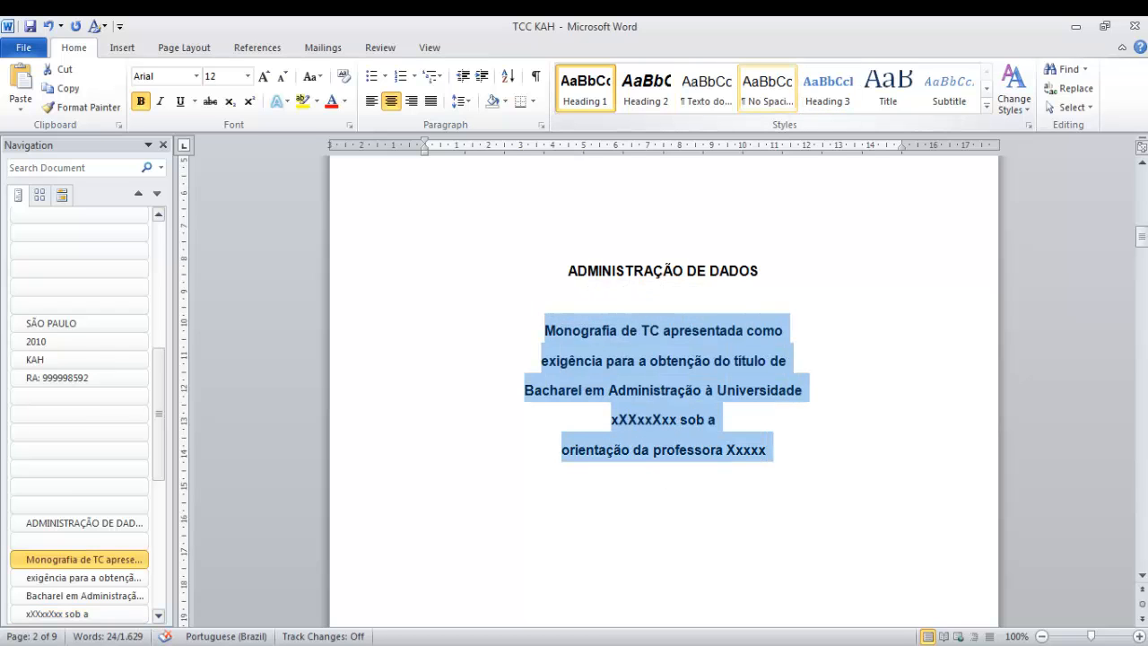
- Set the title page's "Monografia de TC" paragraph to the body text style and indent it to about 7 cm
left_click(707, 87)
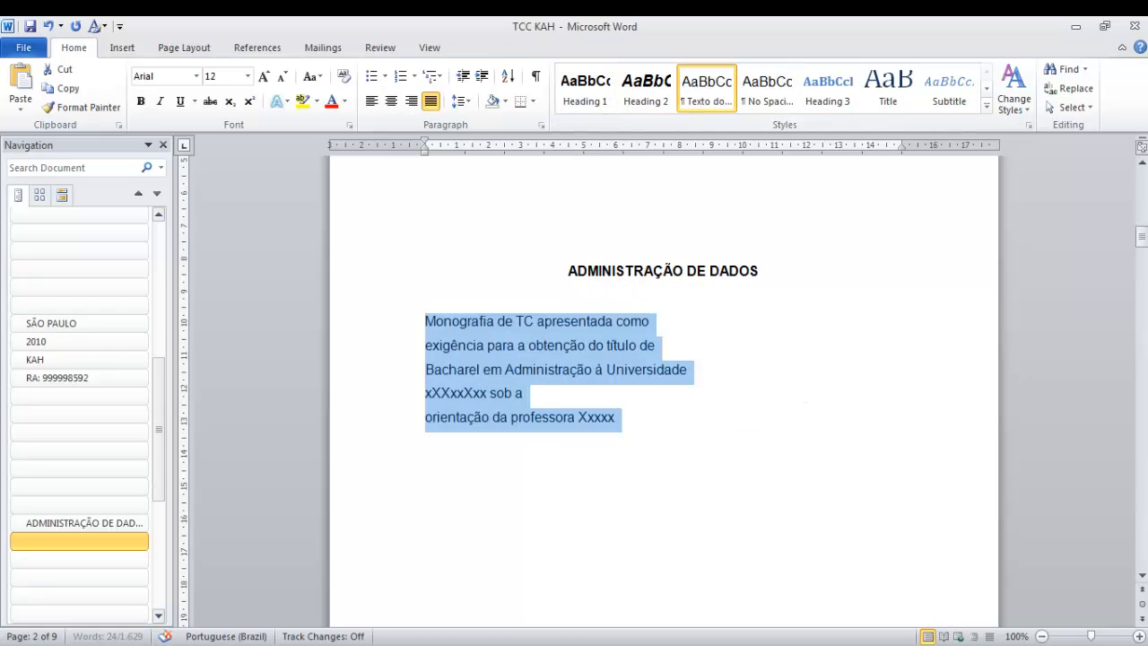
left_click_drag(424, 151, 647, 151)
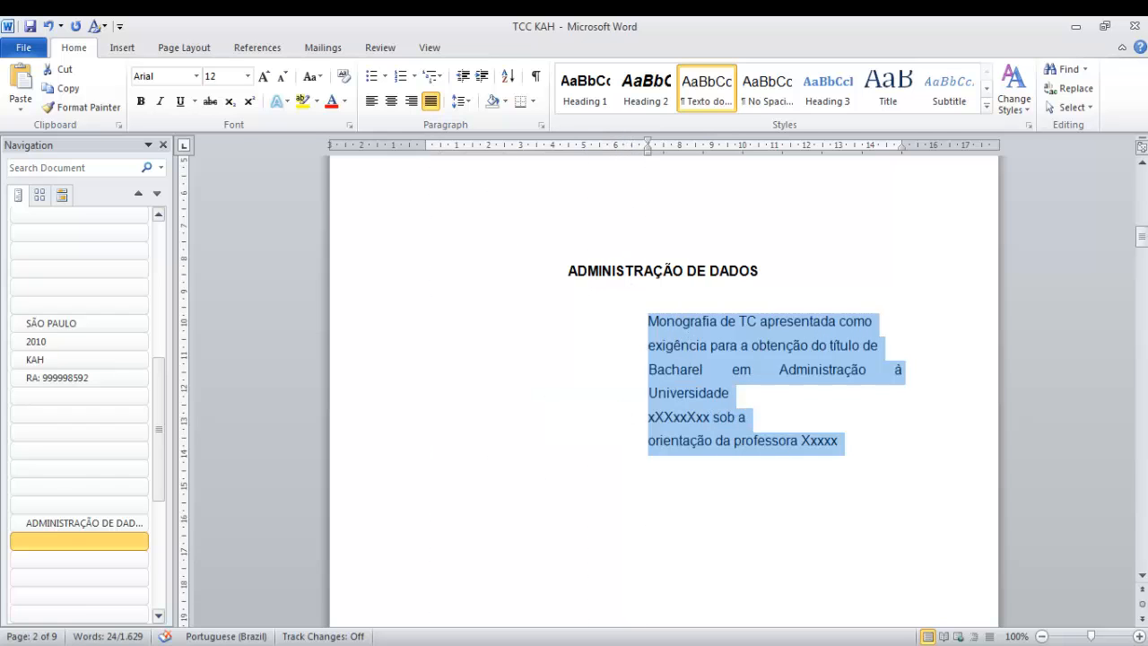
left_click(648, 416)
- Delete the surplus empty lines above UNIVERSIDADE XXXxxx so the university, SÃO PAULO and 2010 lines fit on the title page
scroll(648, 416, "down", 15)
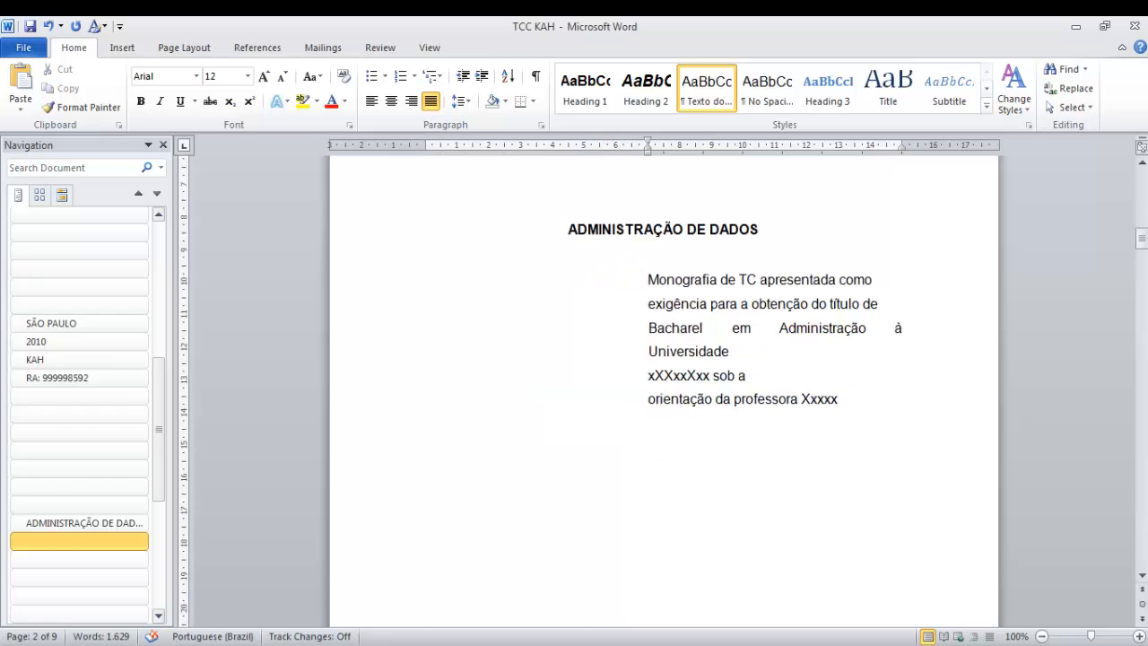
scroll(664, 307, "down", 6)
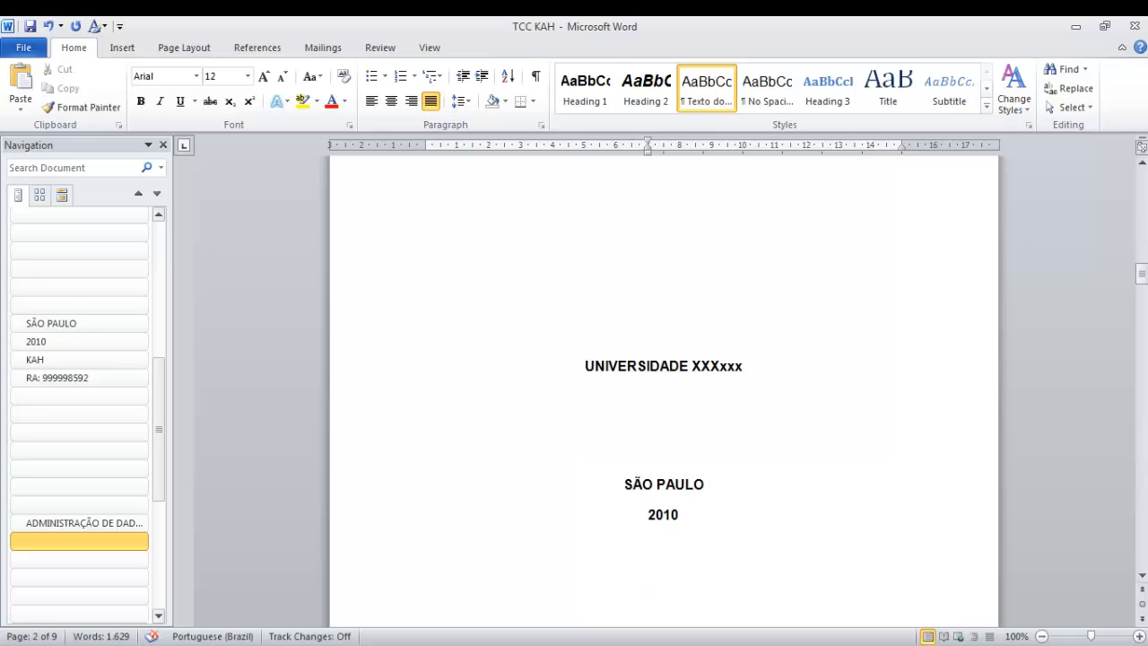
left_click(664, 307)
key("BackSpace")
key("BackSpace")
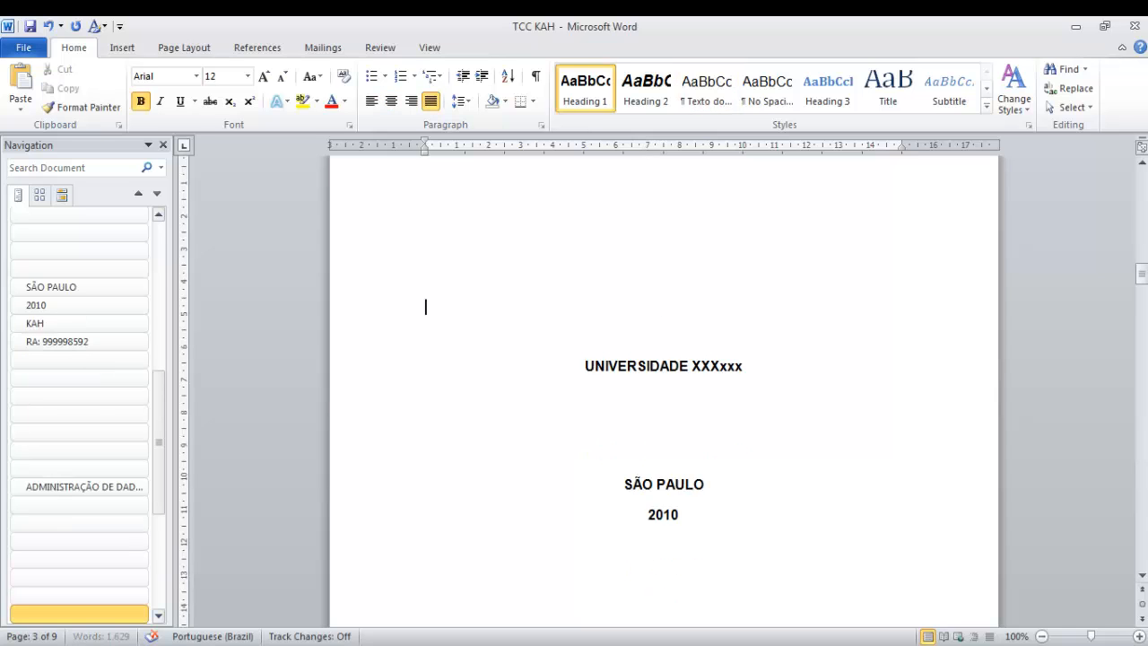
scroll(664, 391, "up", 4)
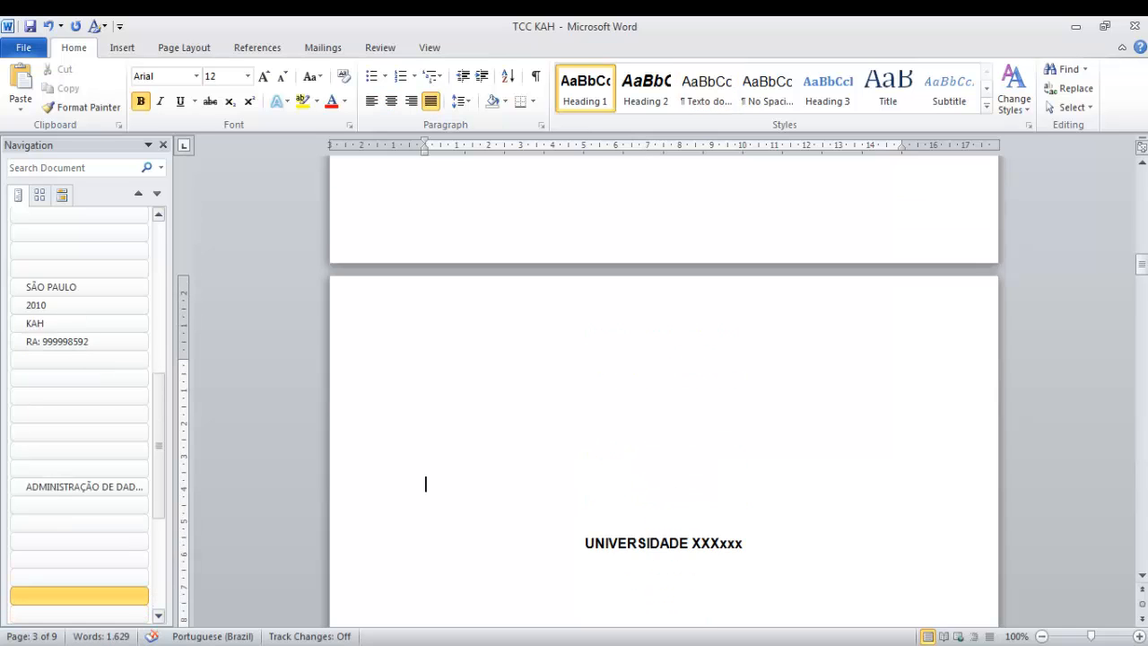
key("BackSpace")
key("BackSpace")
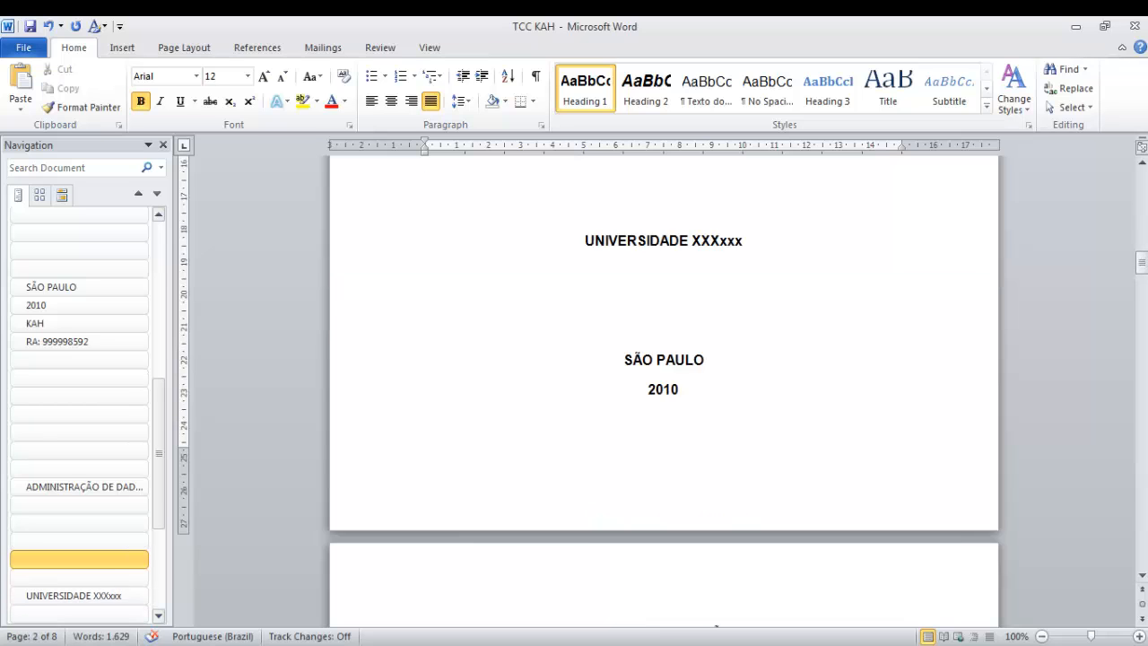
scroll(664, 391, "up", 2)
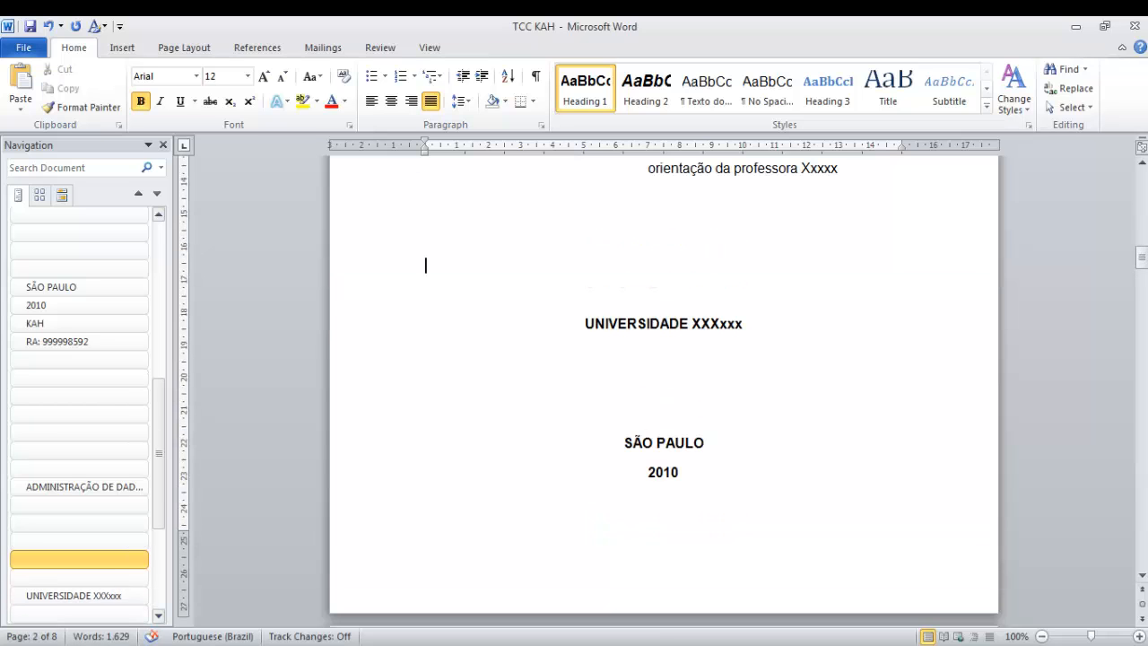
- Switch the UNIVERSIDADE XXXxxx line to the body text style and insert a page break in front of it
left_click(586, 324)
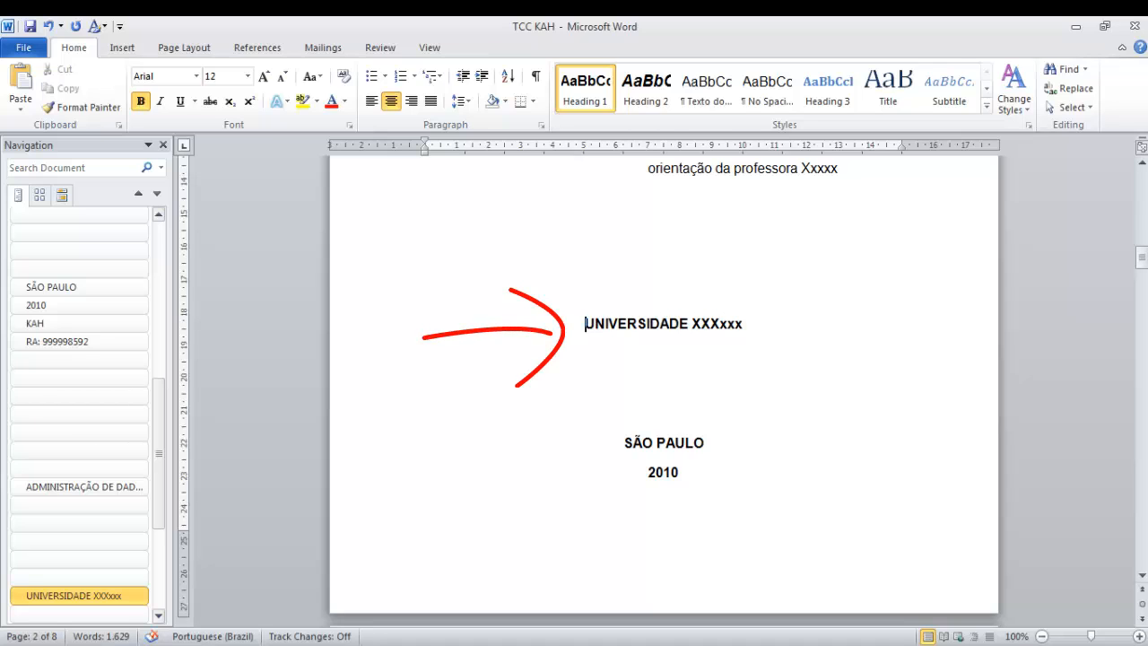
key("ctrl+Return")
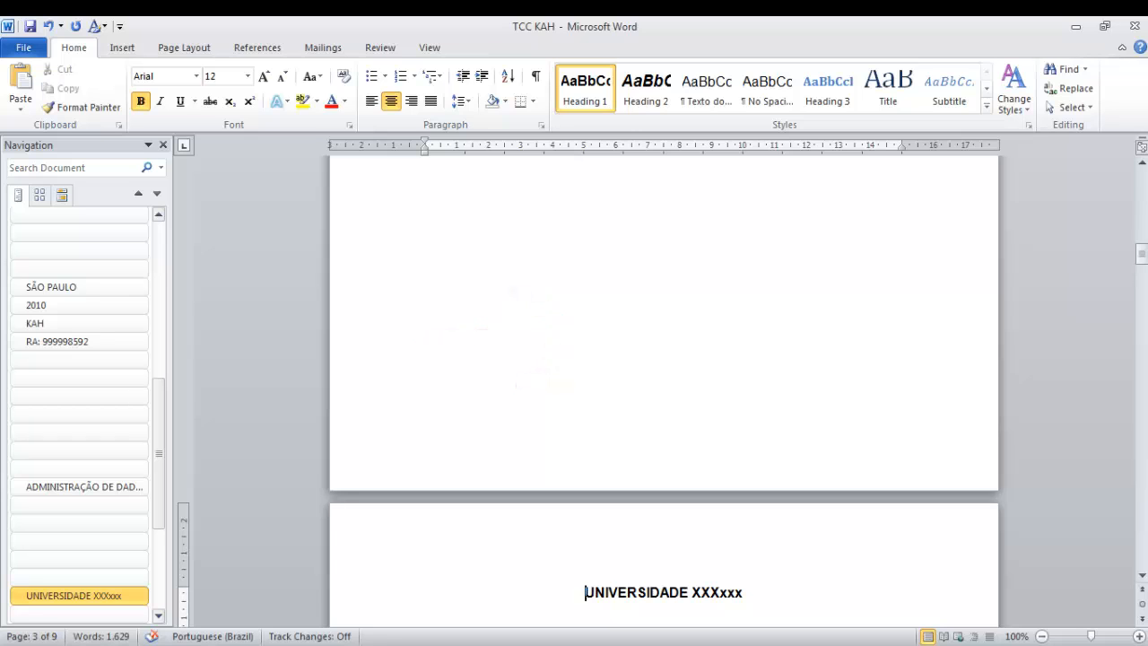
key("ctrl+shift+n")
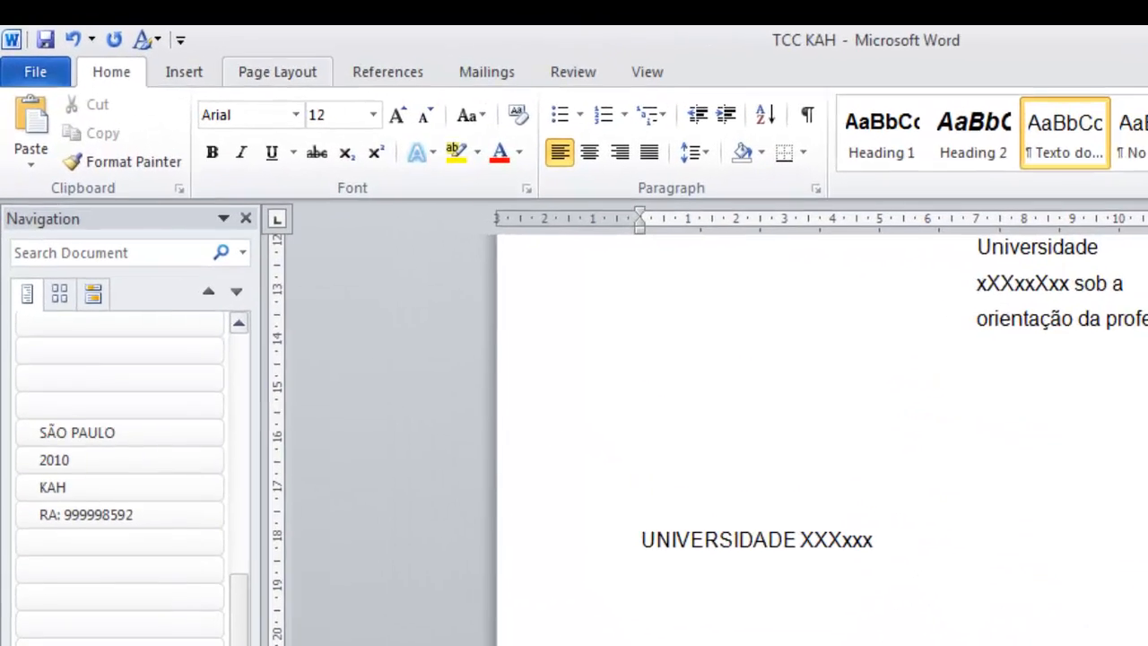
left_click(207, 54)
left_click(537, 121)
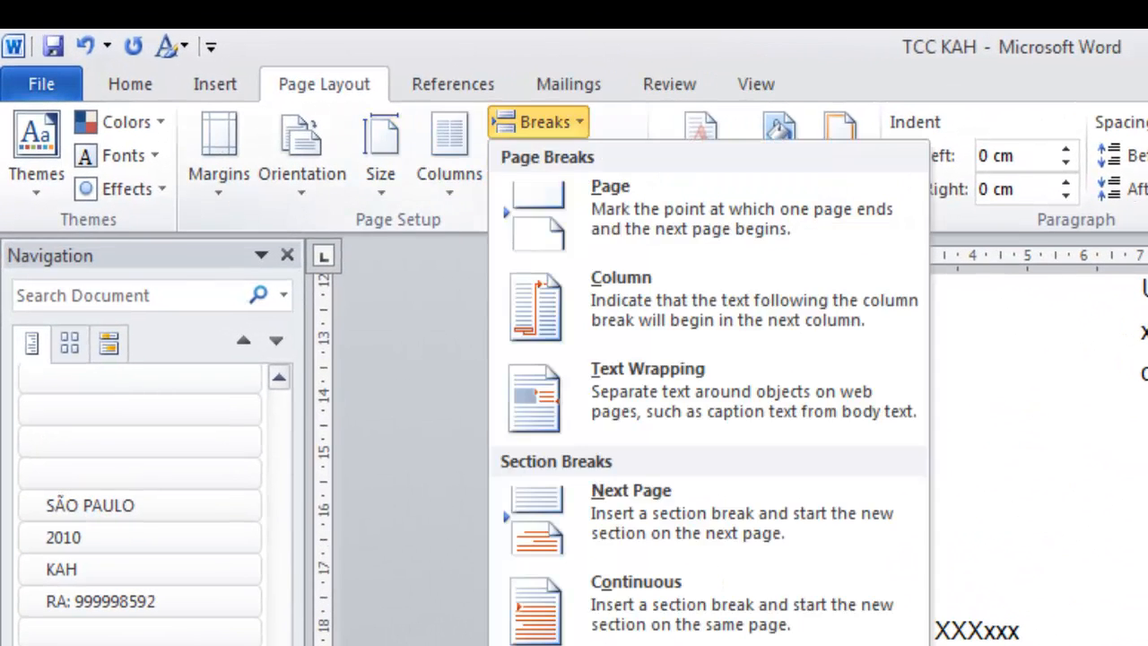
left_click(609, 188)
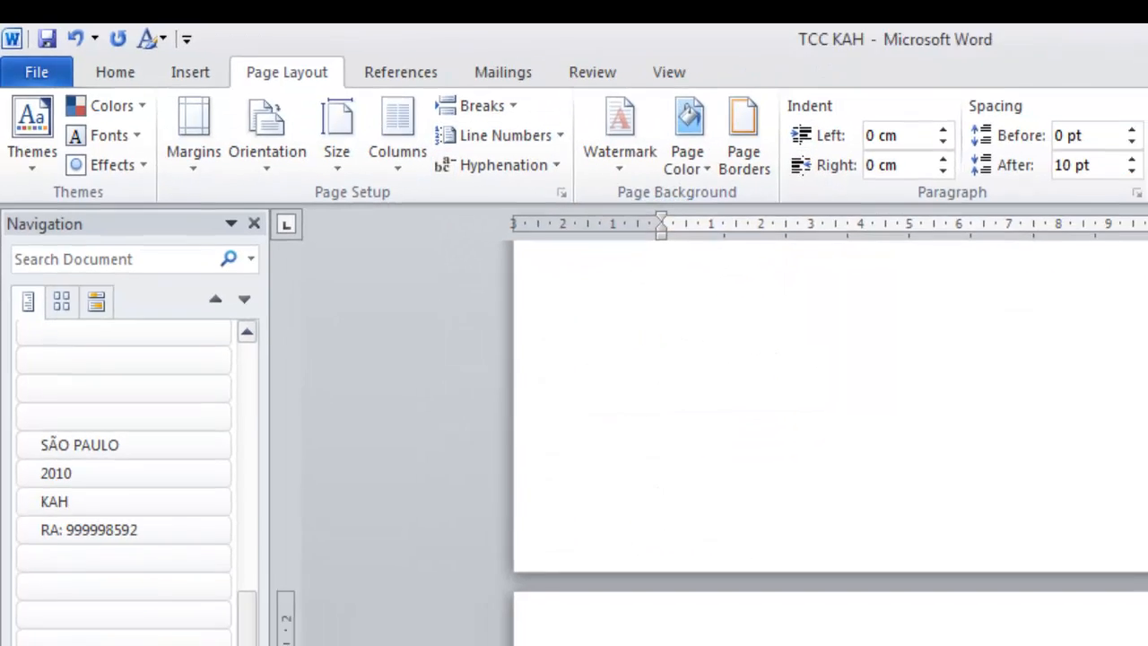
- Look through the following pages to the FOLHA DE APROVAÇÃO page and examine its author, title and date lines
scroll(861, 448, "down", 4)
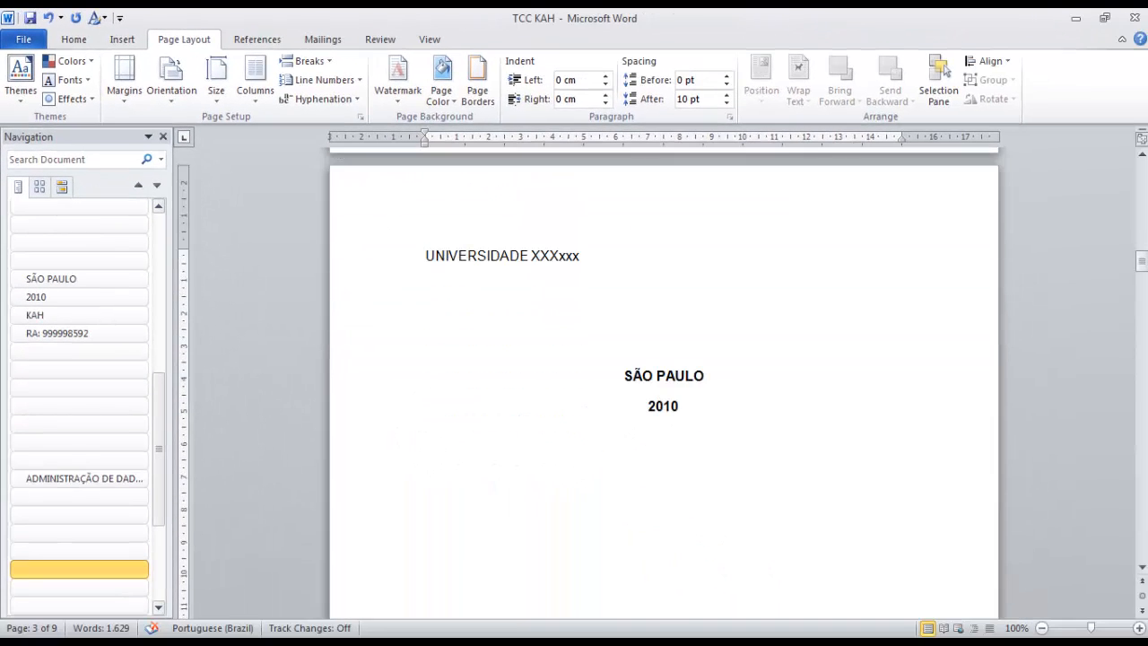
scroll(664, 377, "down", 5)
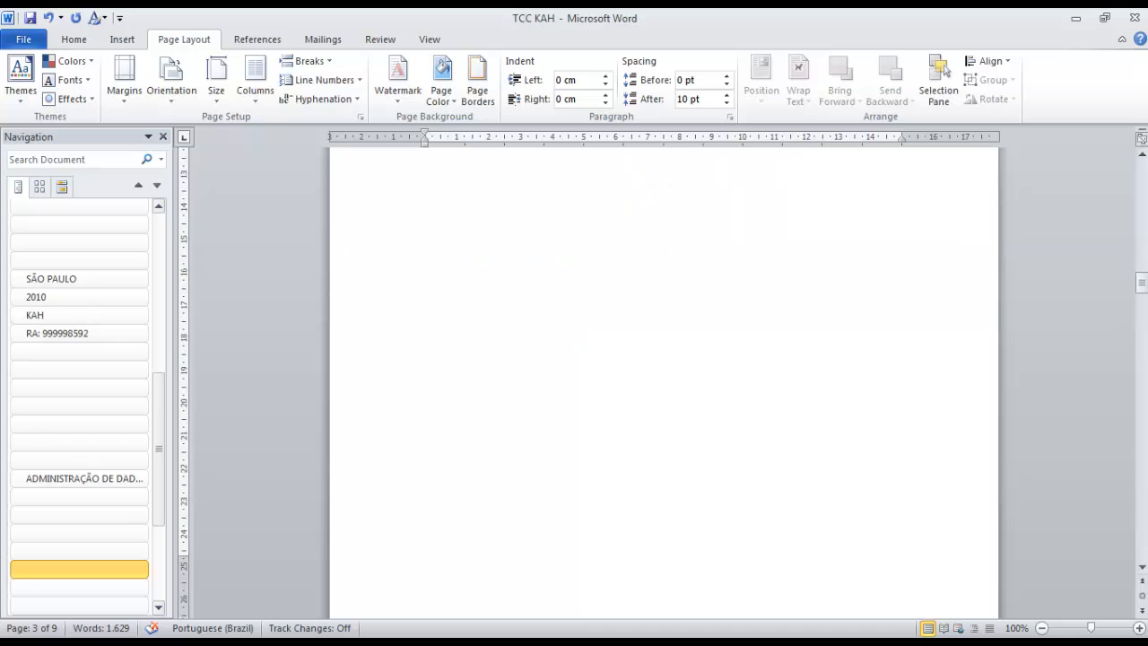
scroll(664, 377, "down", 6)
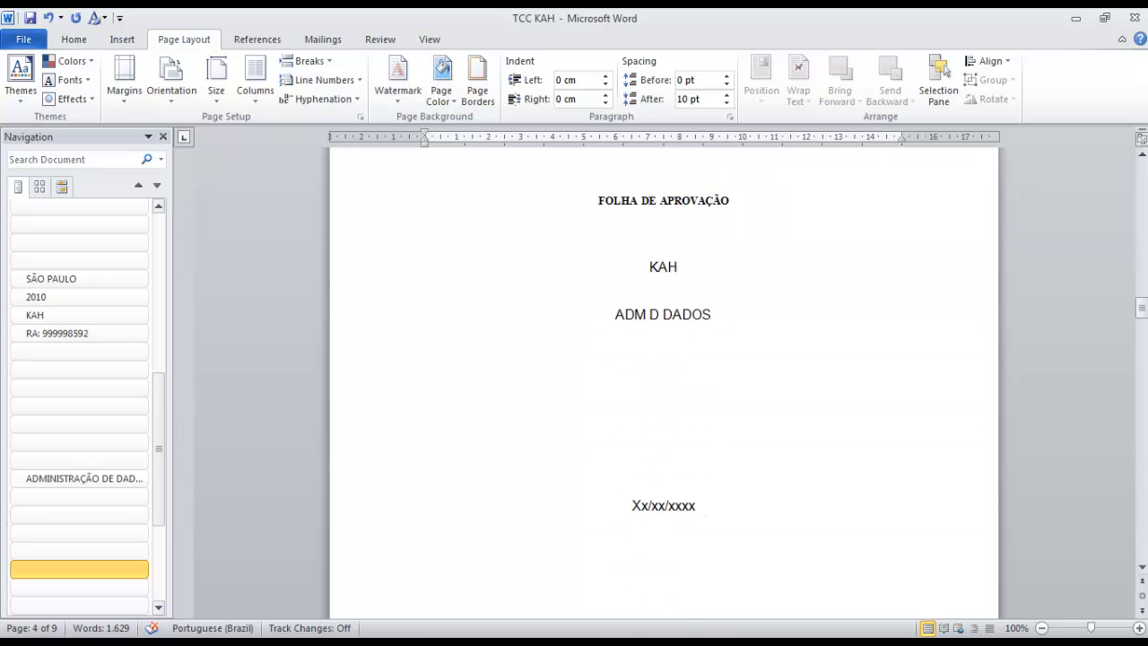
scroll(663, 377, "down", 2)
scroll(664, 377, "up", 3)
scroll(664, 377, "down", 4)
scroll(664, 377, "up", 3)
double_click(663, 266)
double_click(693, 314)
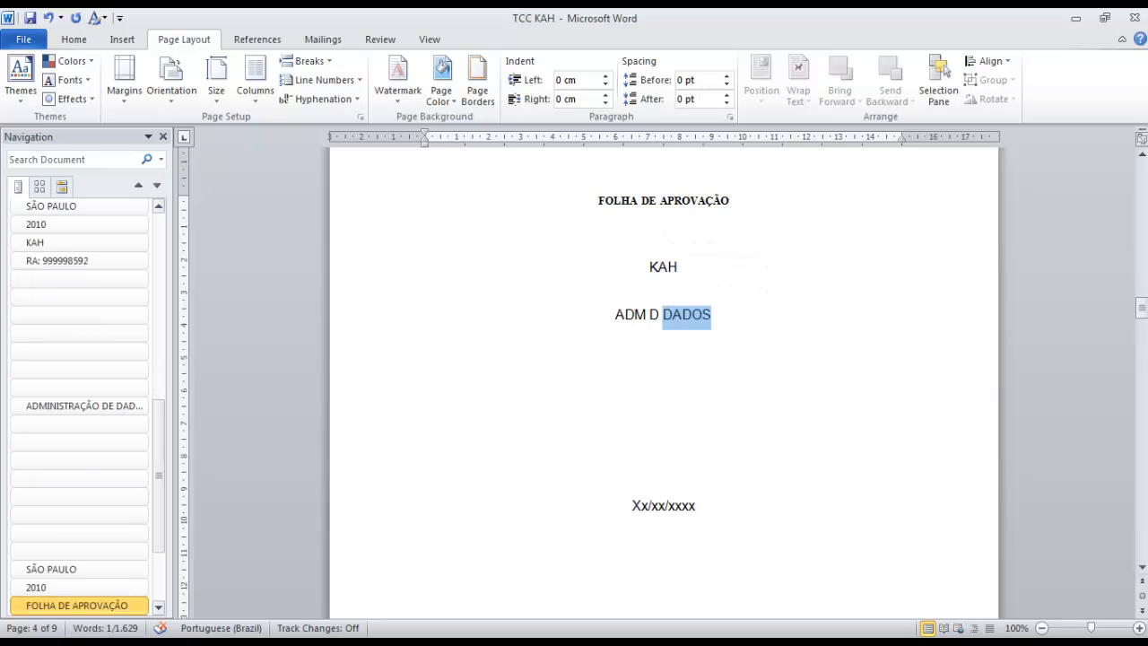
left_click(668, 505)
left_click_drag(669, 505, 696, 505)
- Insert a table with one row and three columns below the date line on the approval page
scroll(682, 505, "down", 1)
double_click(587, 551)
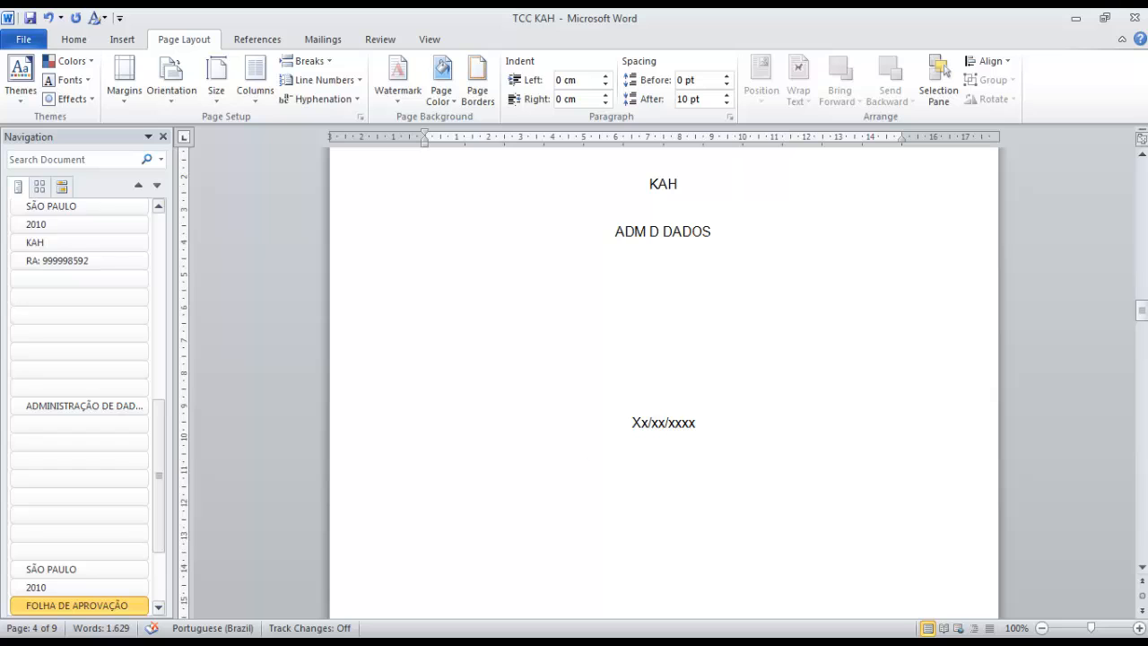
left_click(122, 39)
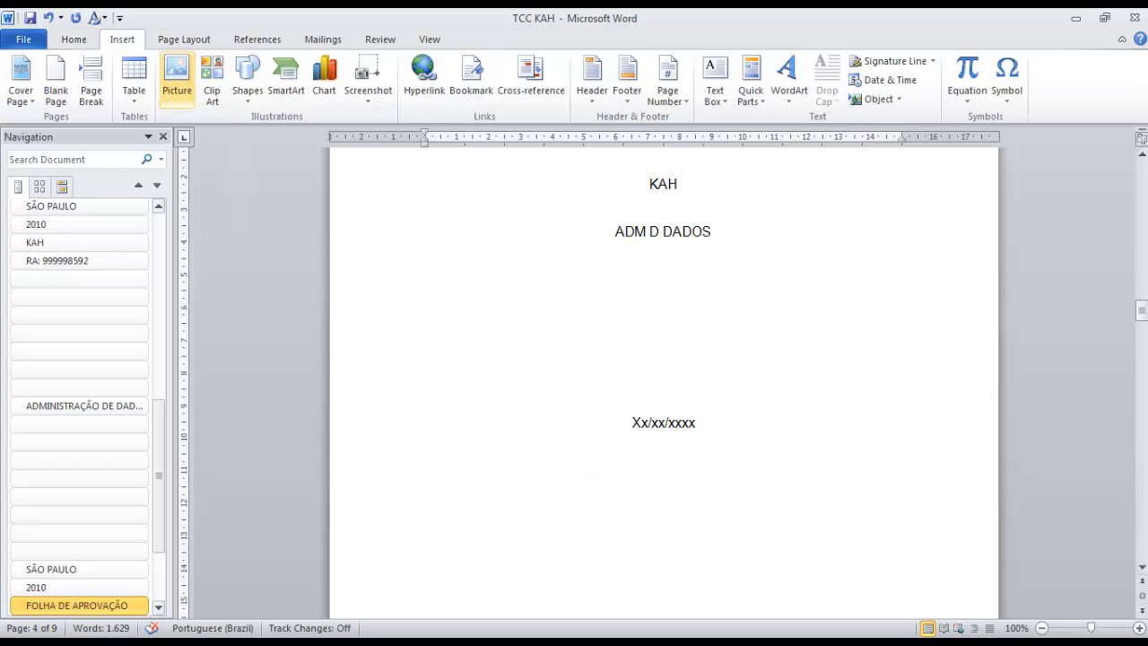
left_click(134, 81)
left_click(161, 148)
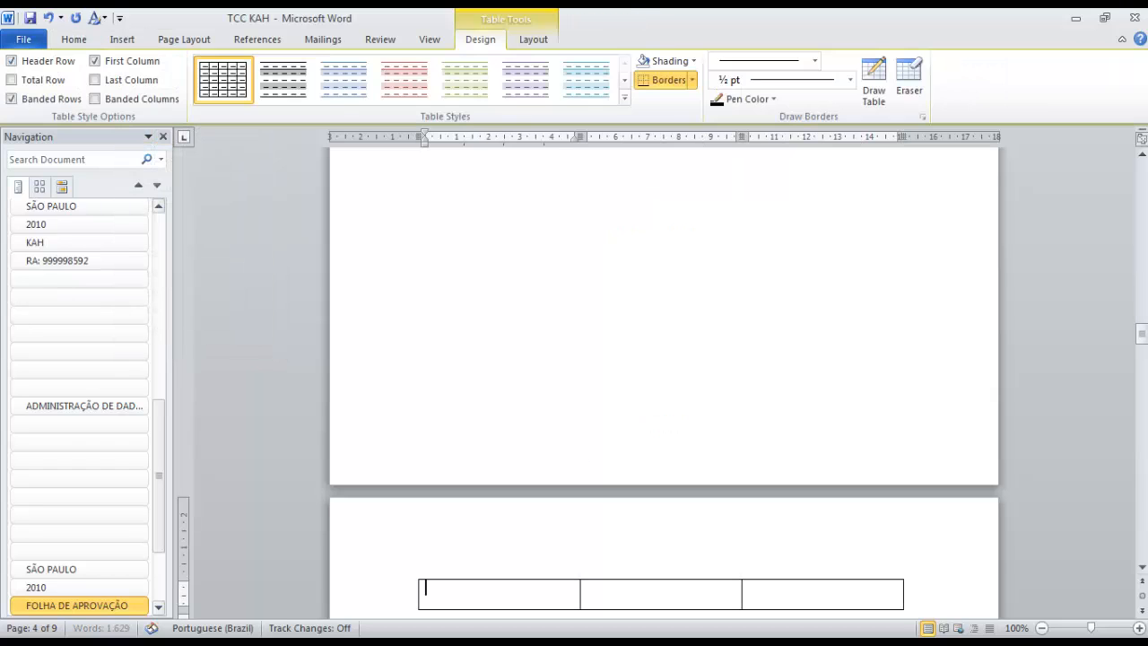
key("ctrl+z")
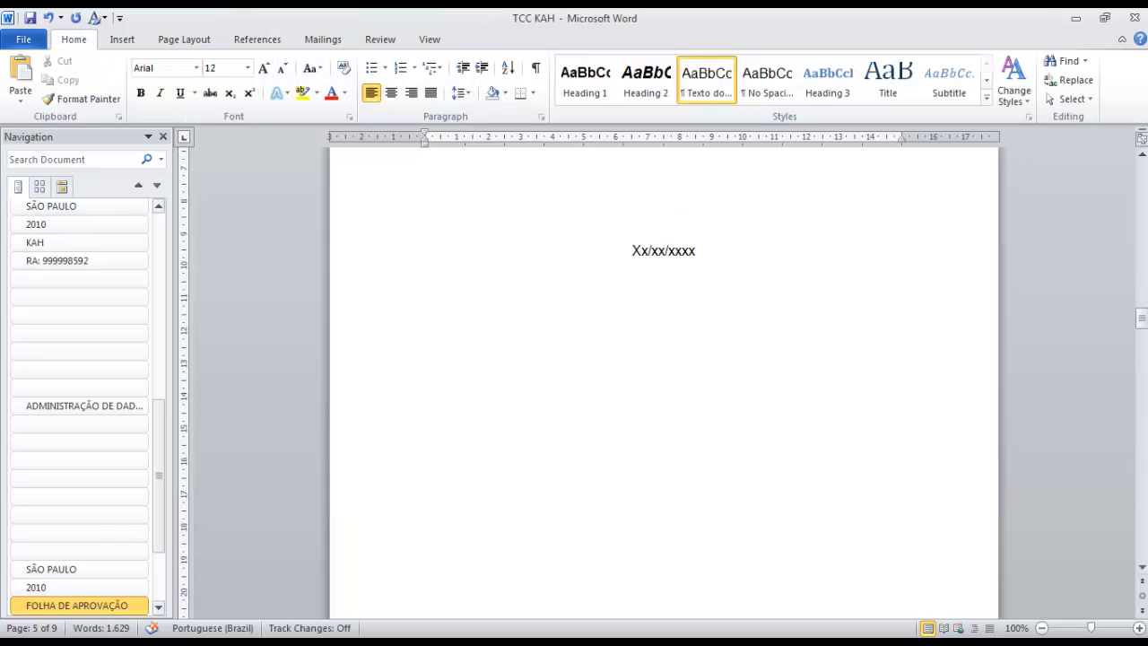
key("ctrl+y")
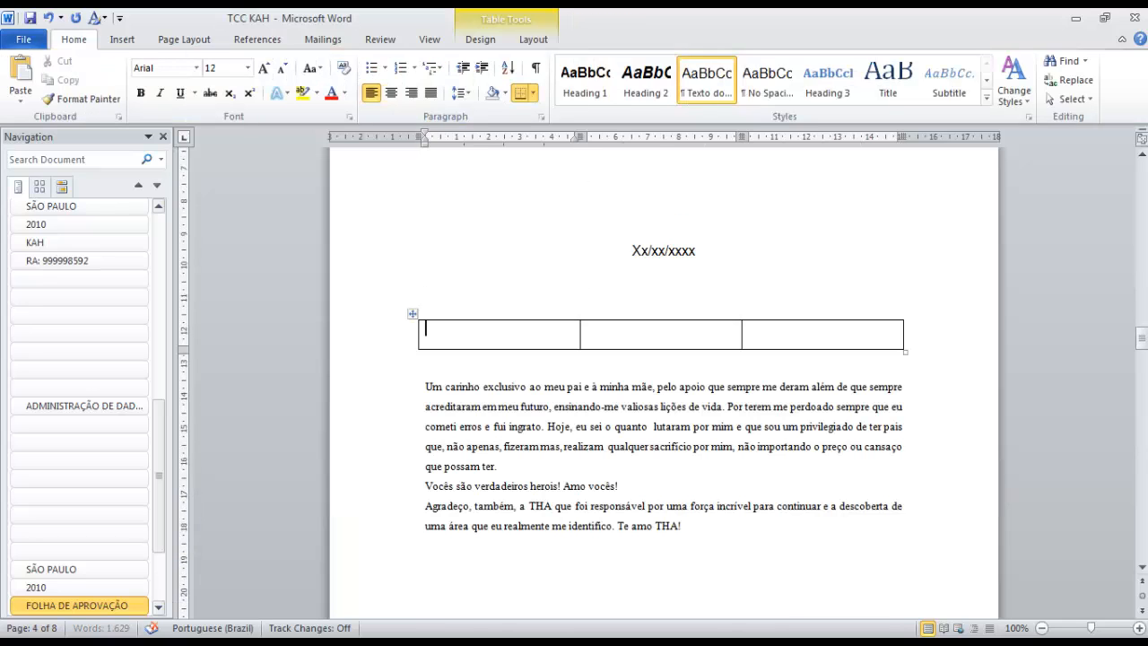
- Add a signature line in the table's first cell with the text NOME DO 1 beneath it
key("Return")
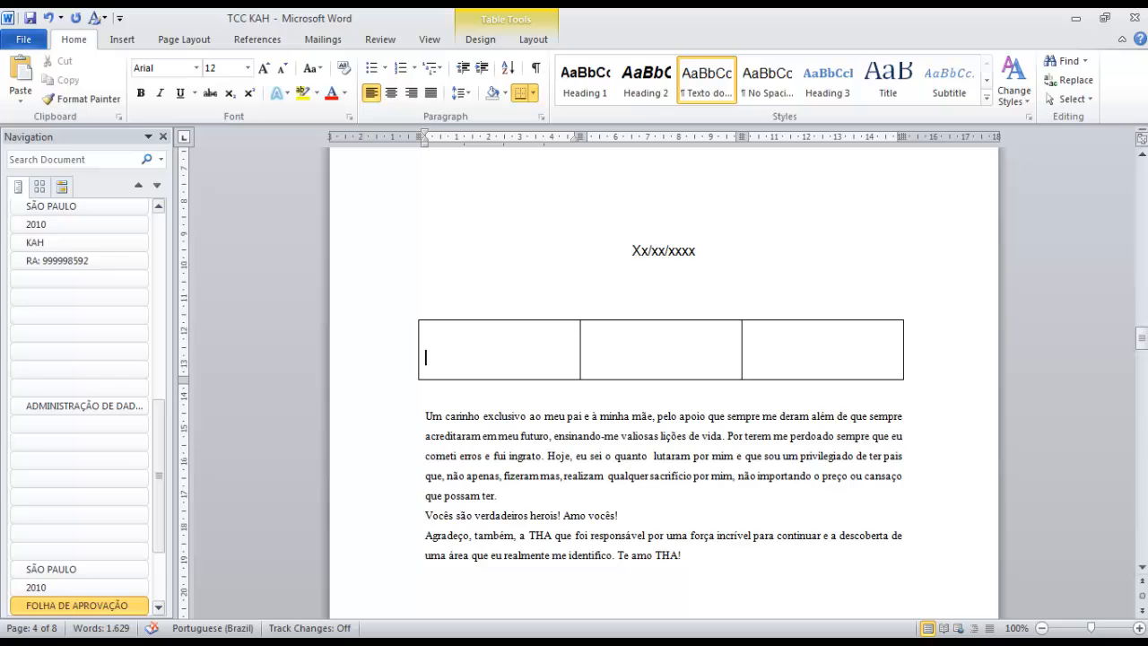
type("_______________")
key("Return")
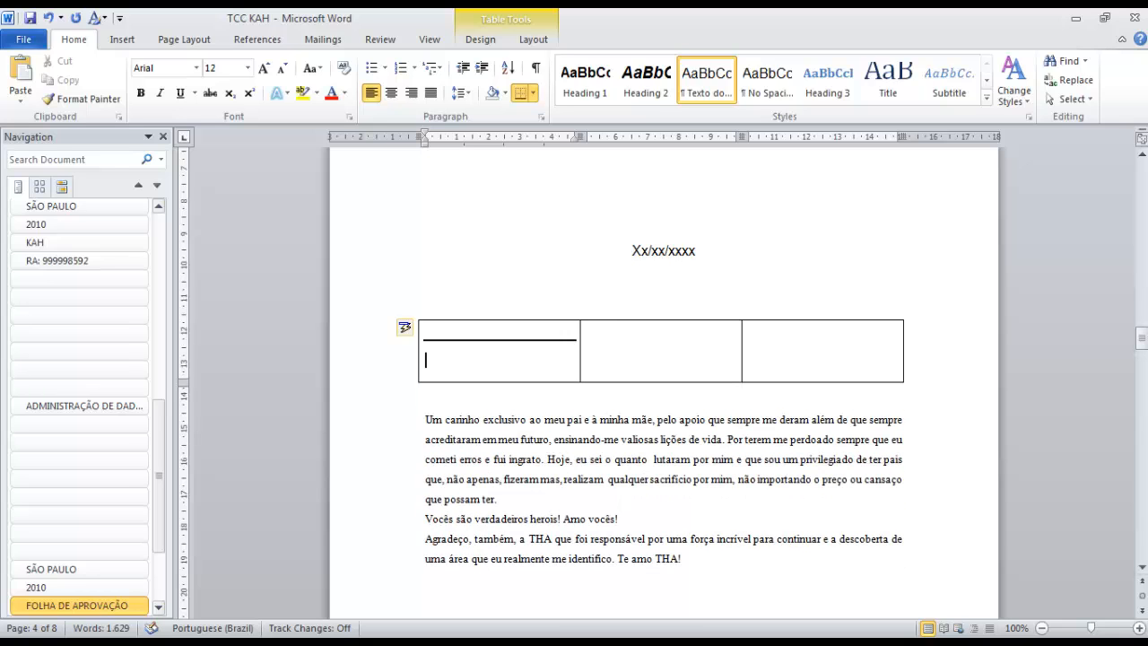
type("NOME")
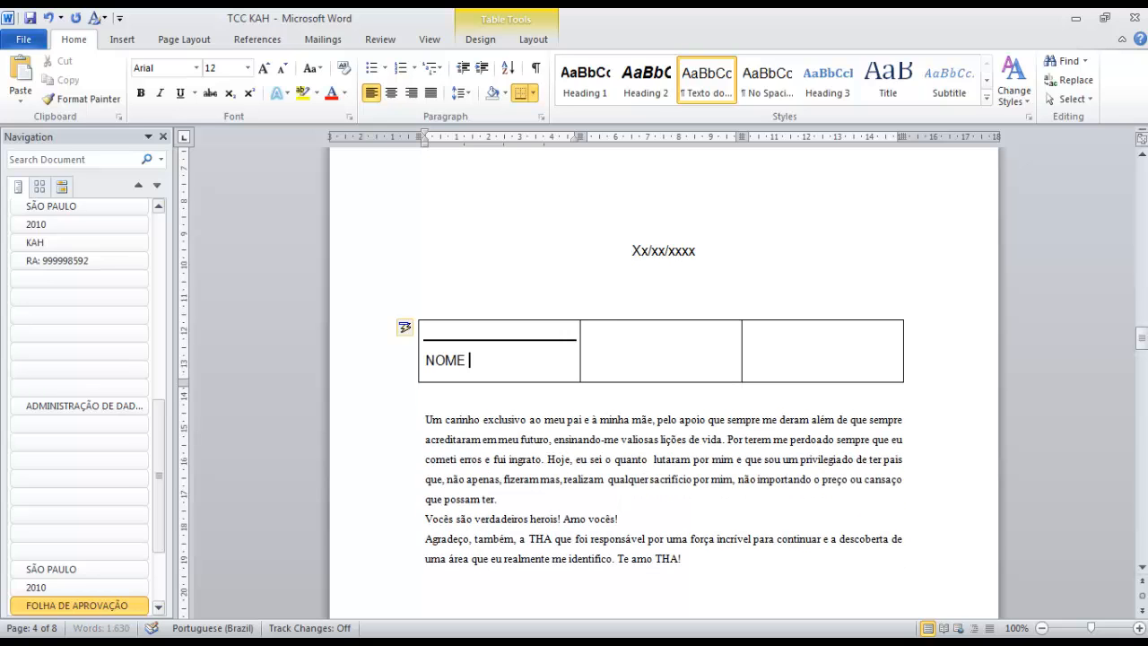
type(" DO 1")
key("Return")
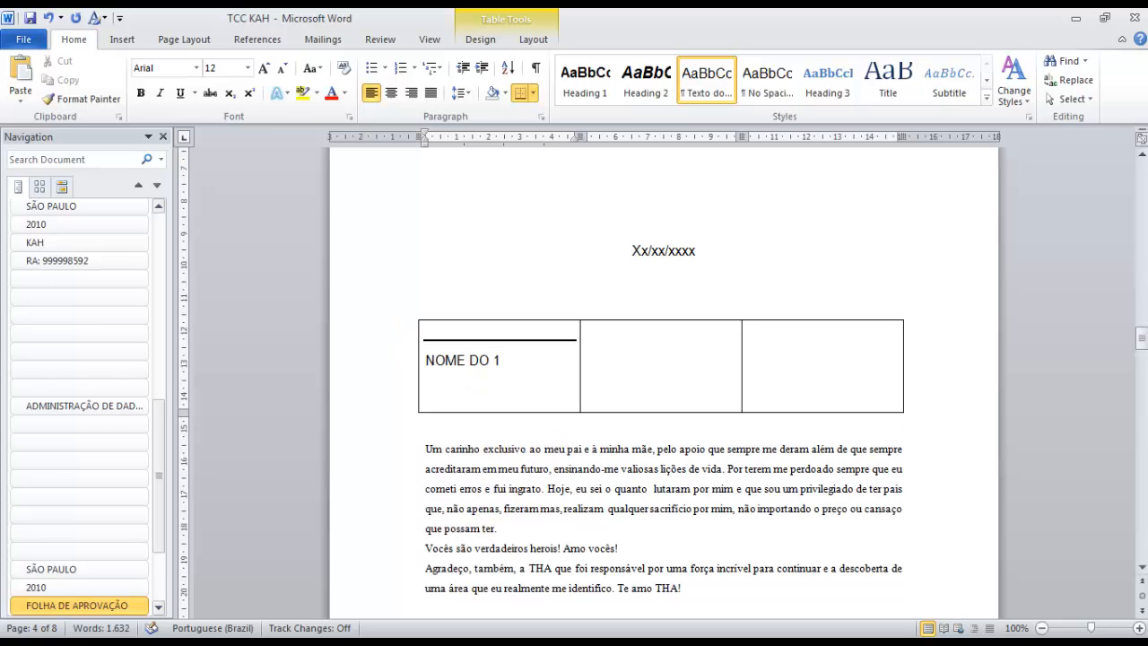
key("BackSpace")
- Copy the signature line and NOME DO 1 from the first cell into the table's other two cells
key("shift+Home")
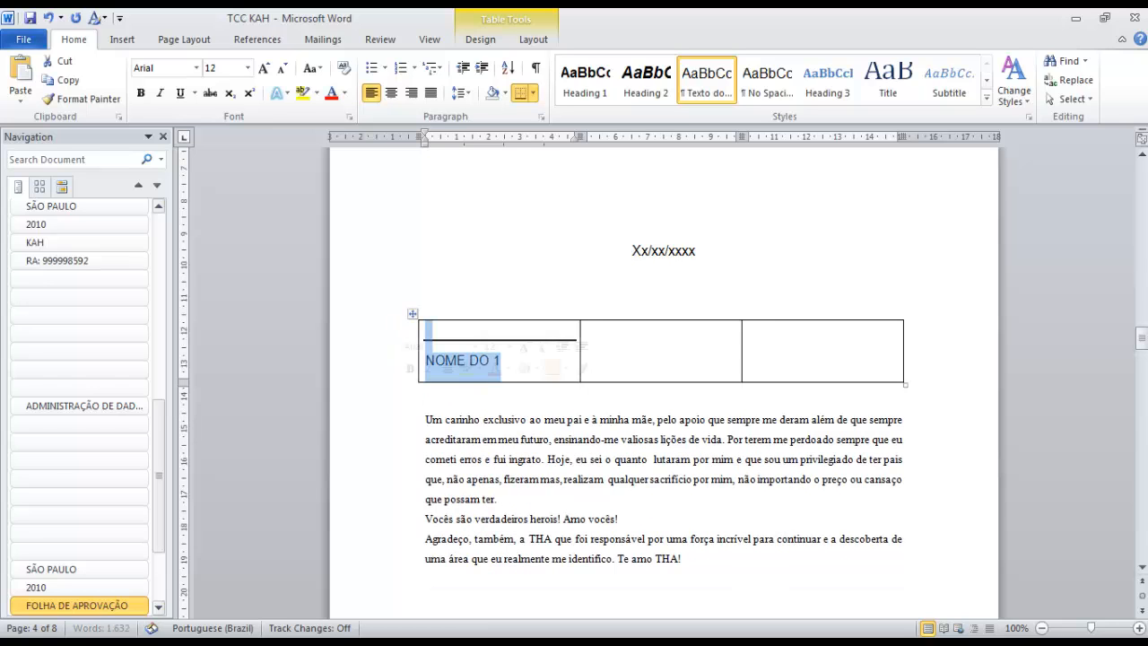
type("NOME DO 1")
key("Tab")
type("NOME DO 1")
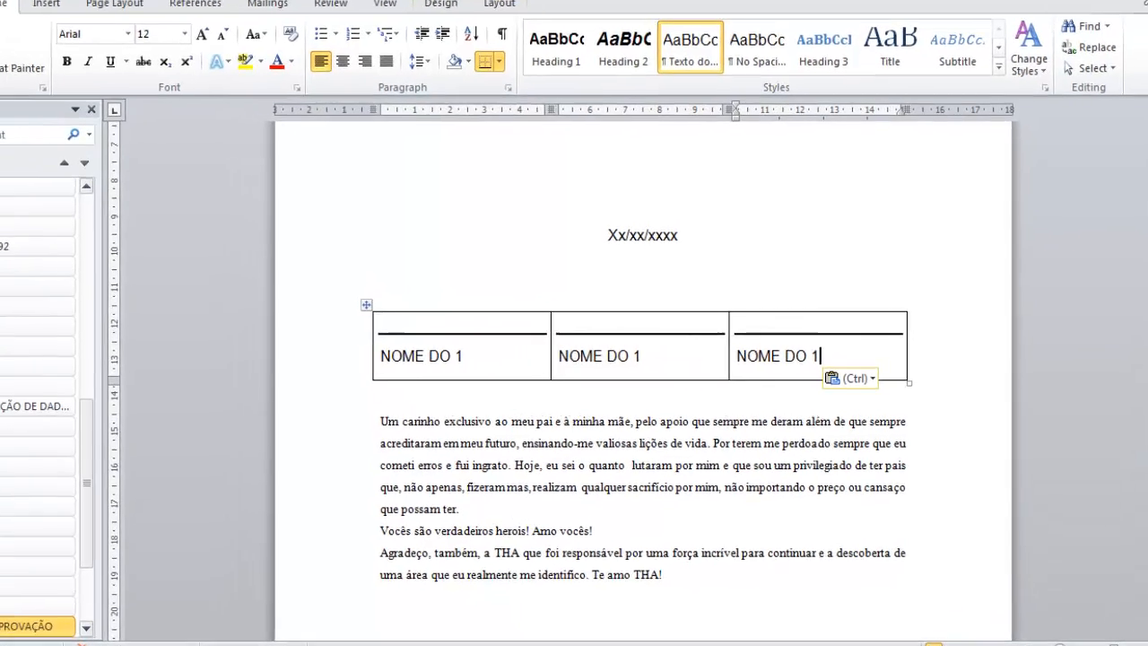
- Remove all borders from the signature table by setting its borders to None
left_click_drag(808, 358, 515, 350)
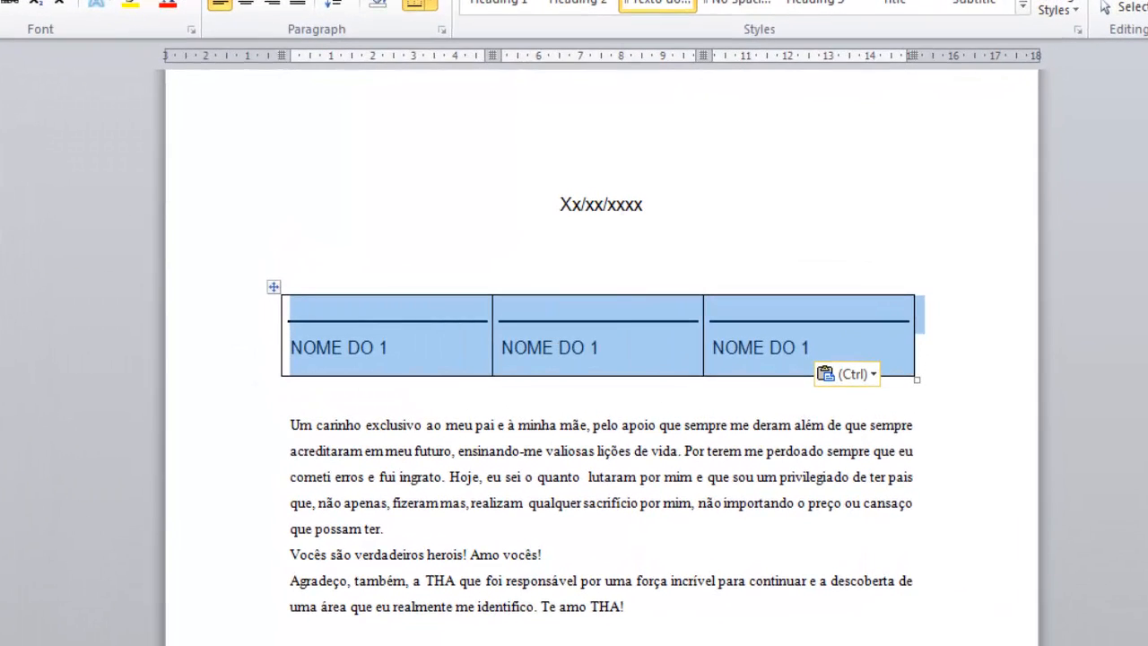
right_click(515, 344)
left_click(509, 207)
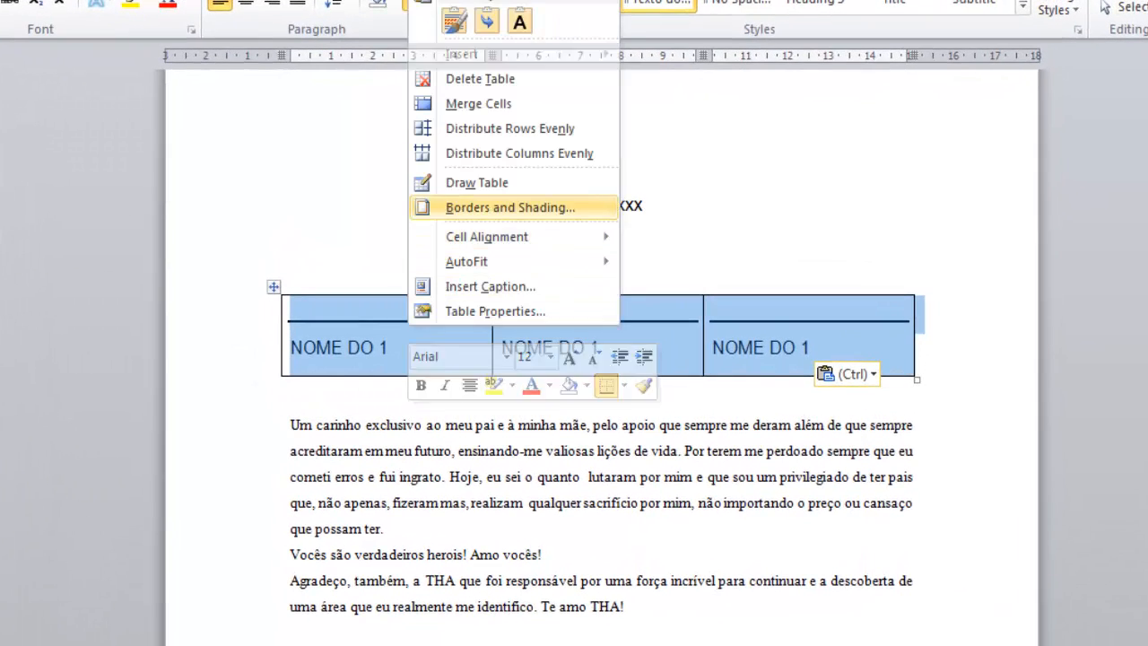
left_click(233, 166)
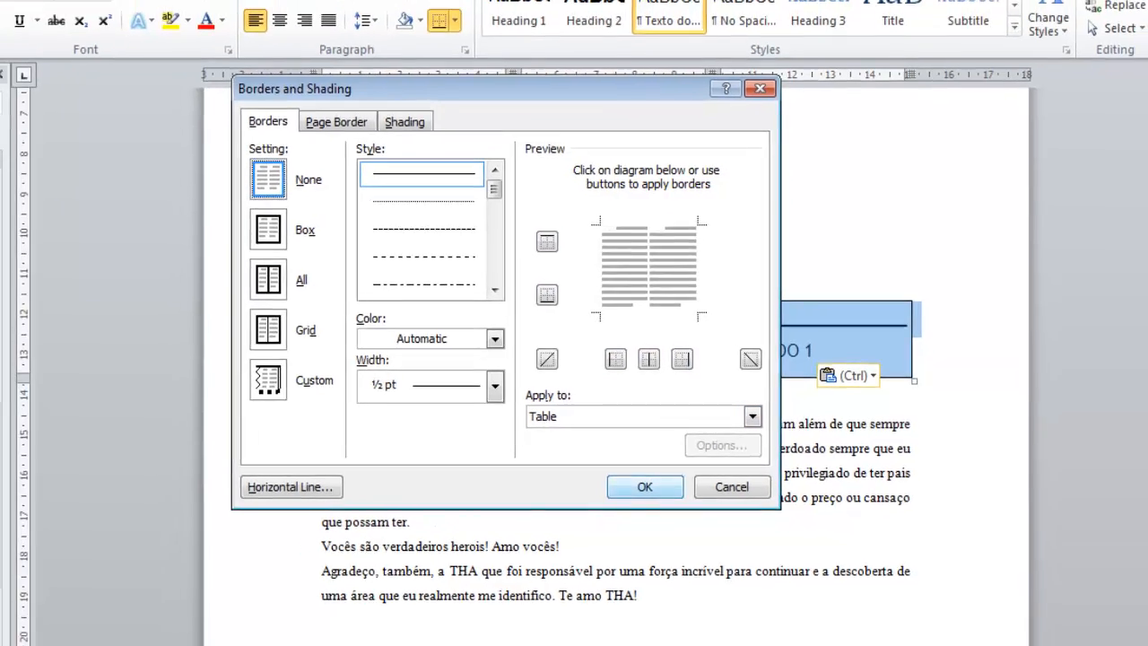
left_click(631, 492)
left_click(389, 288)
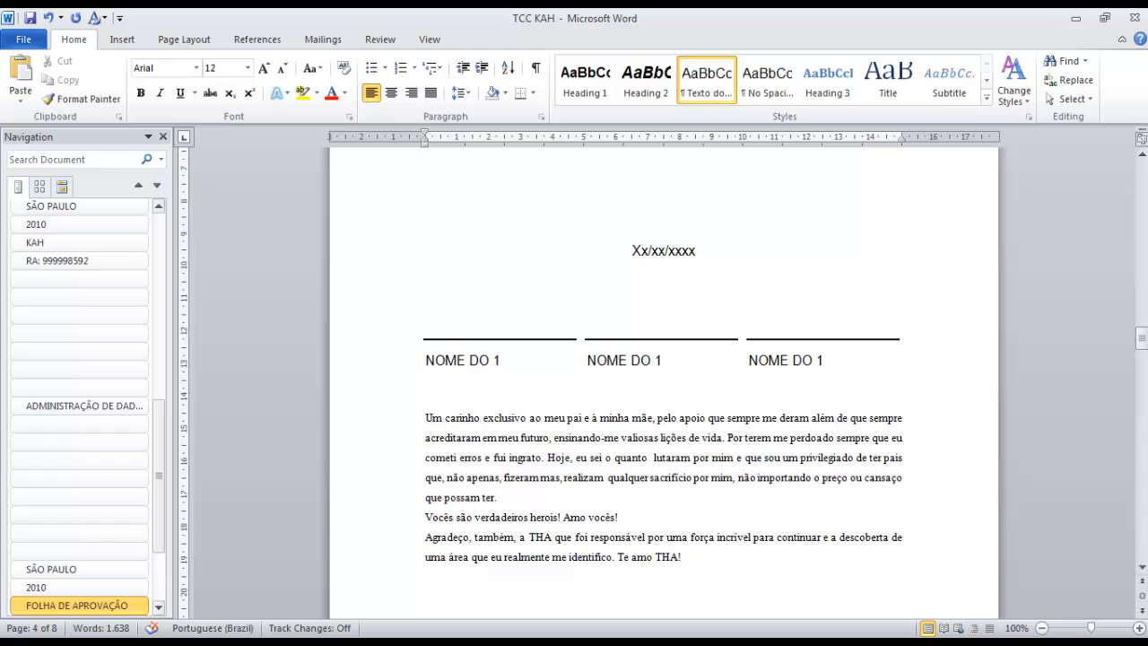
- Insert a page break before the dedication paragraph beginning "Um carinho exclusivo", below the signature lines
left_click(425, 418)
key("ctrl+Return")
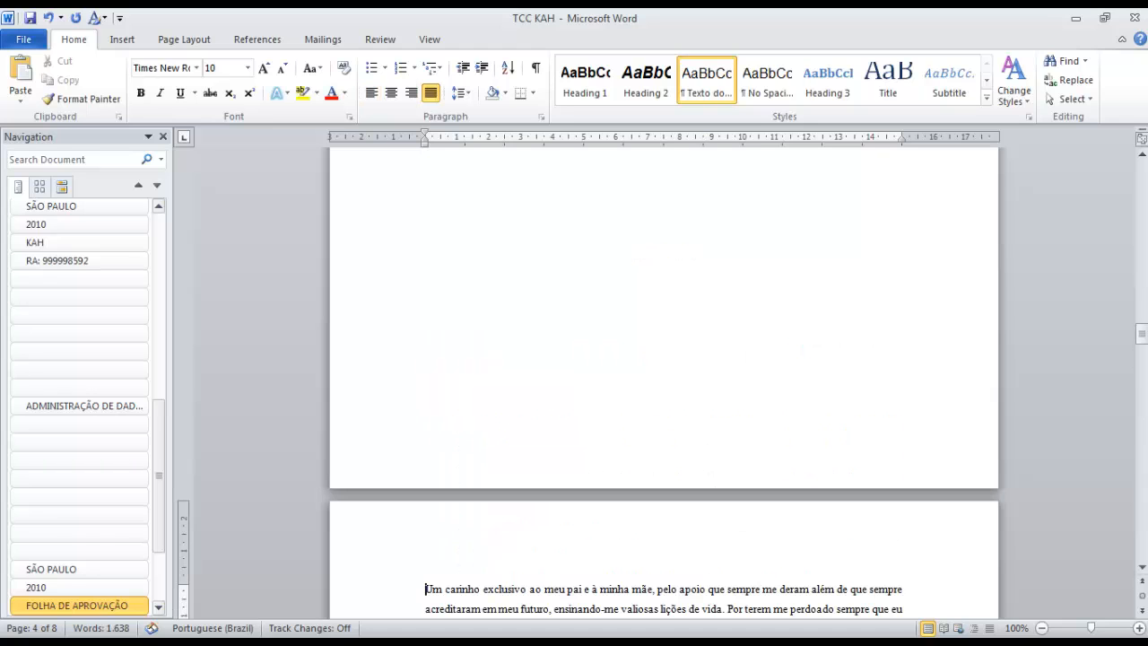
- Apply the Heading 1 style to the RESUMO title
scroll(664, 376, "down", 8)
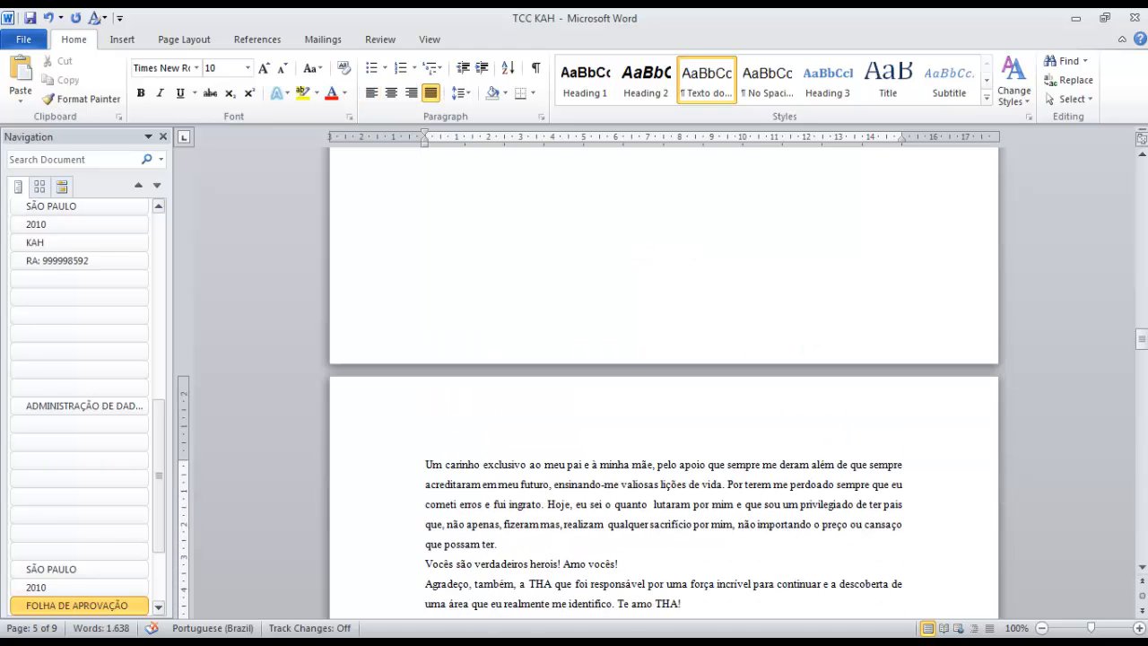
scroll(664, 377, "down", 6)
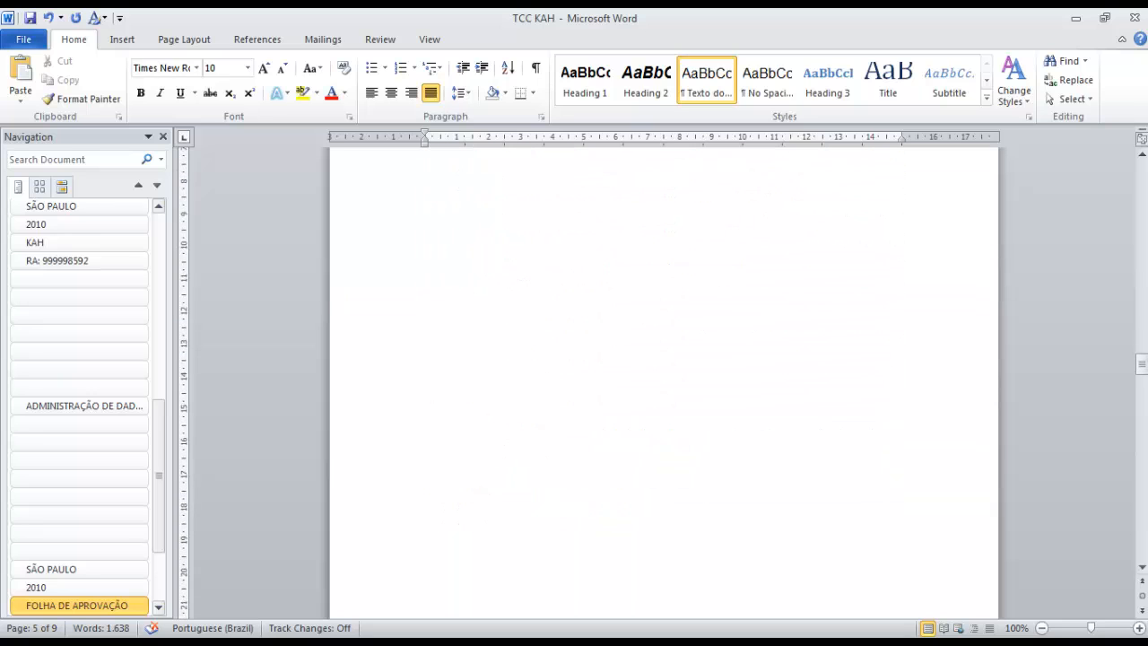
scroll(664, 377, "down", 4)
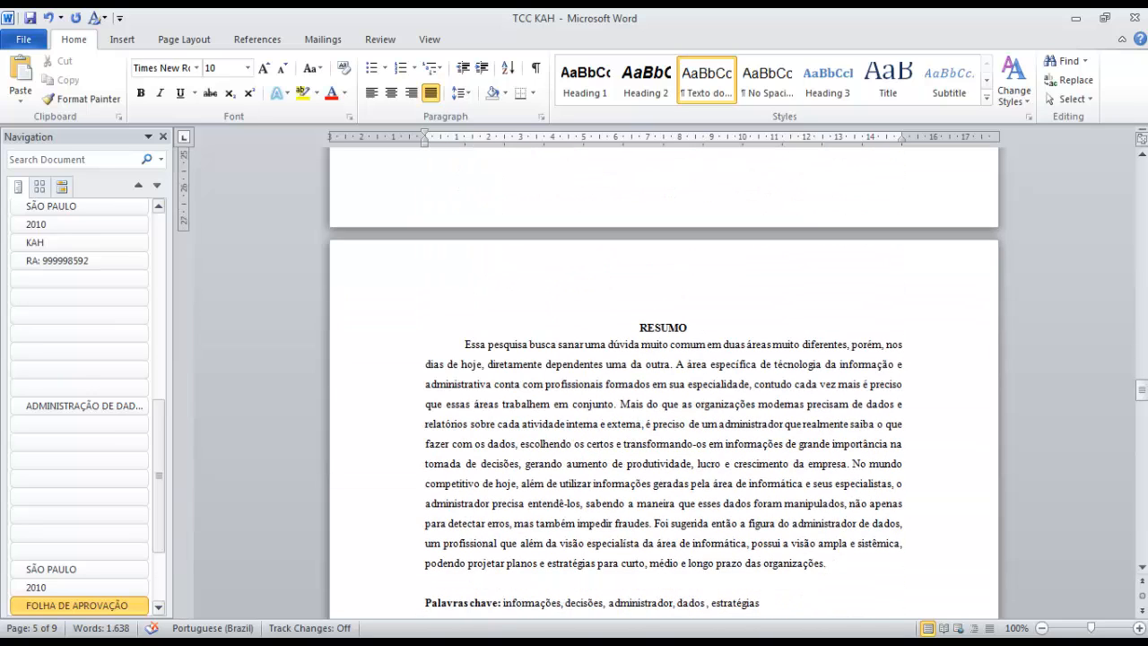
double_click(664, 244)
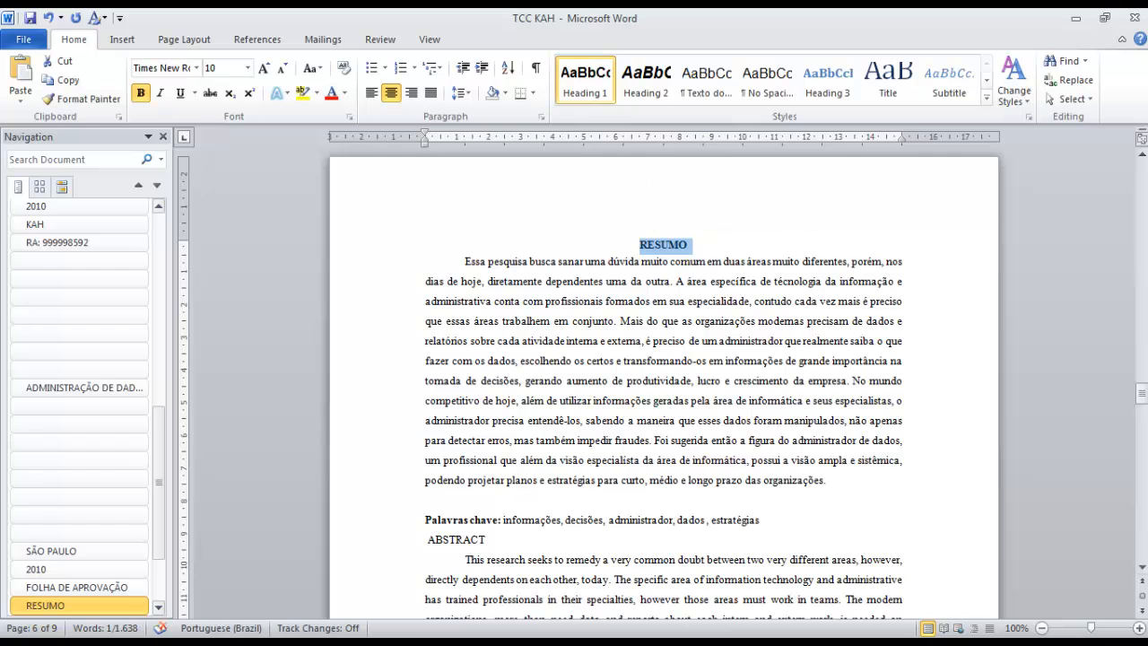
- Insert a page break before ABSTRACT and apply the Heading 1 style to that title
scroll(664, 385, "down", 4)
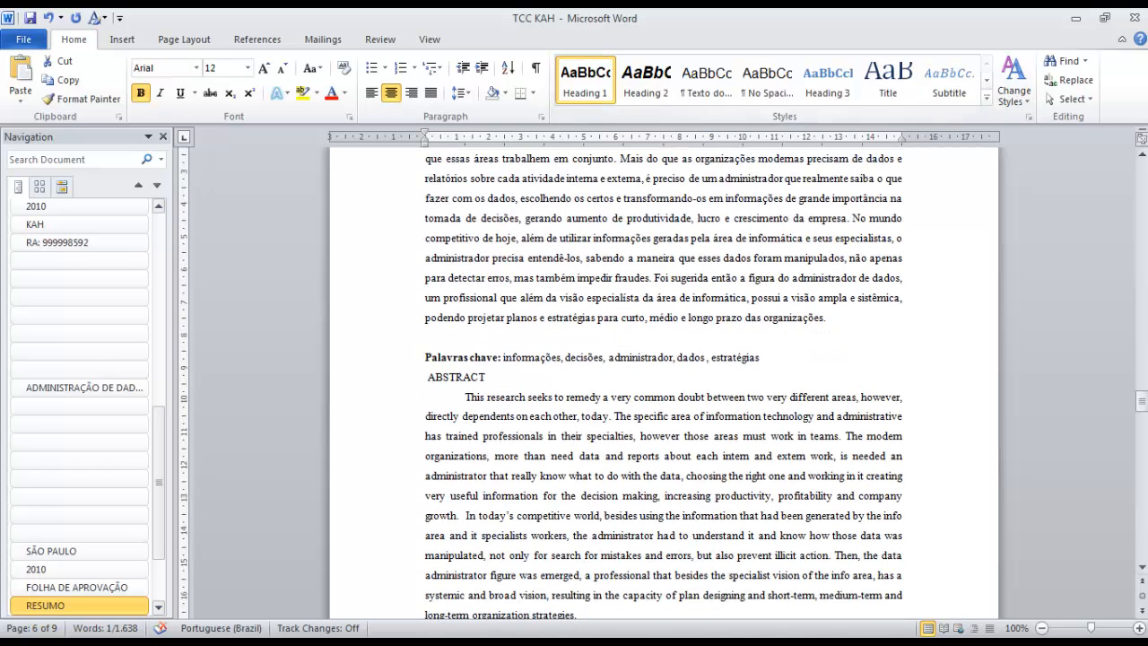
key("ctrl+Return")
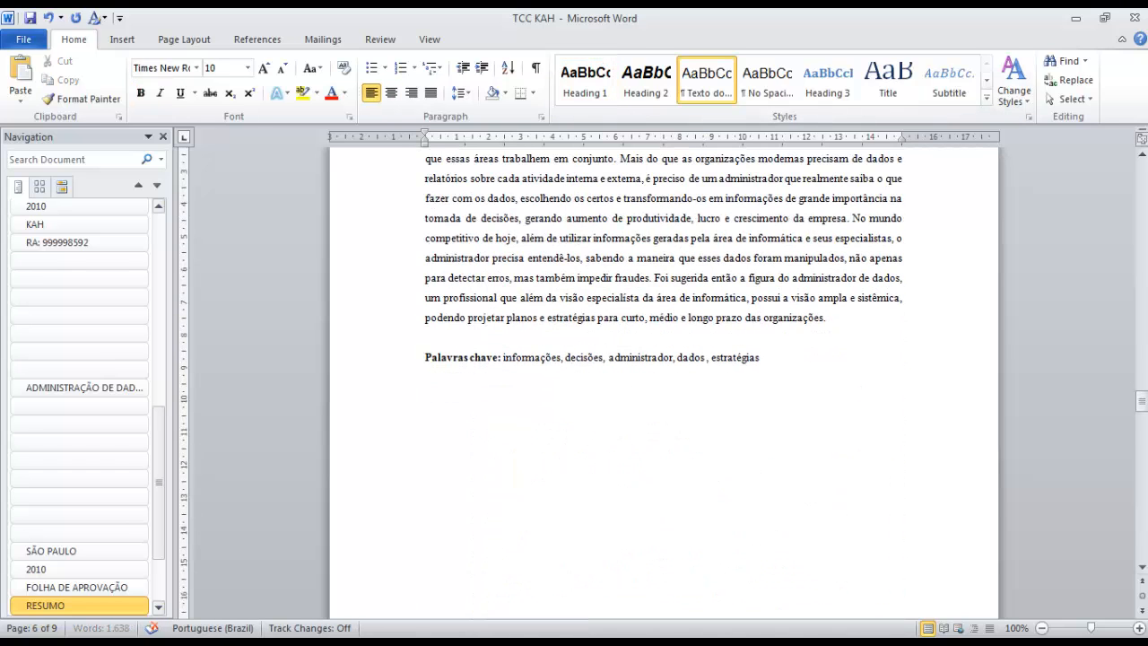
double_click(474, 589)
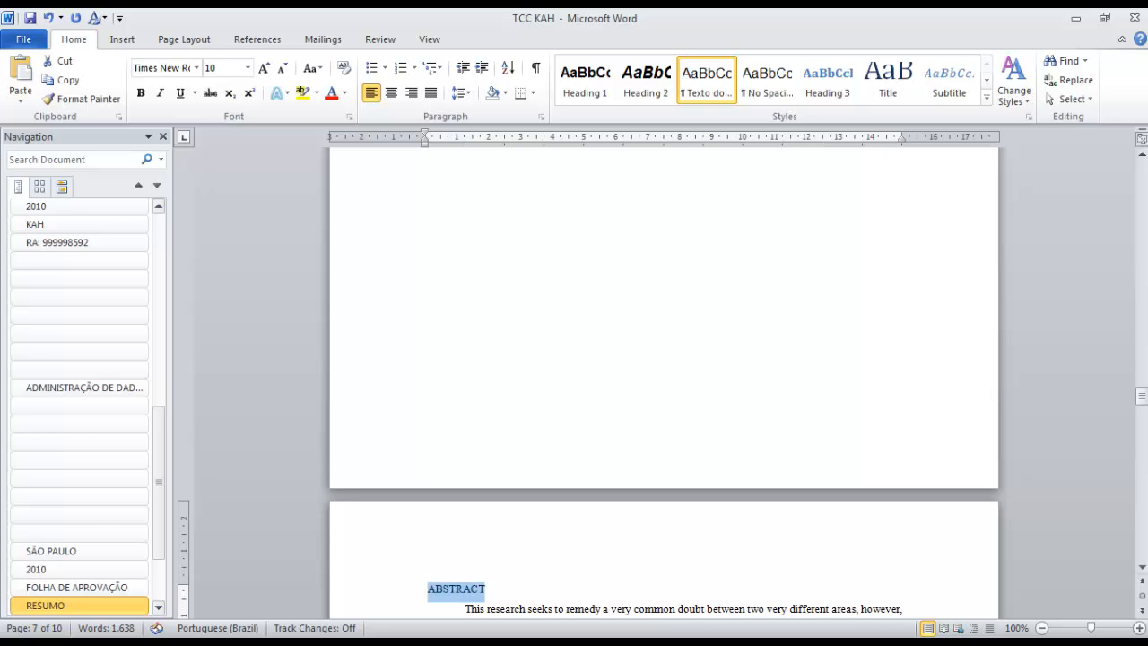
key("ctrl+alt+1")
- Insert a page break before SUMÁRIO, after the Word keys line on the ABSTRACT page
scroll(473, 589, "down", 7)
scroll(664, 386, "down", 2)
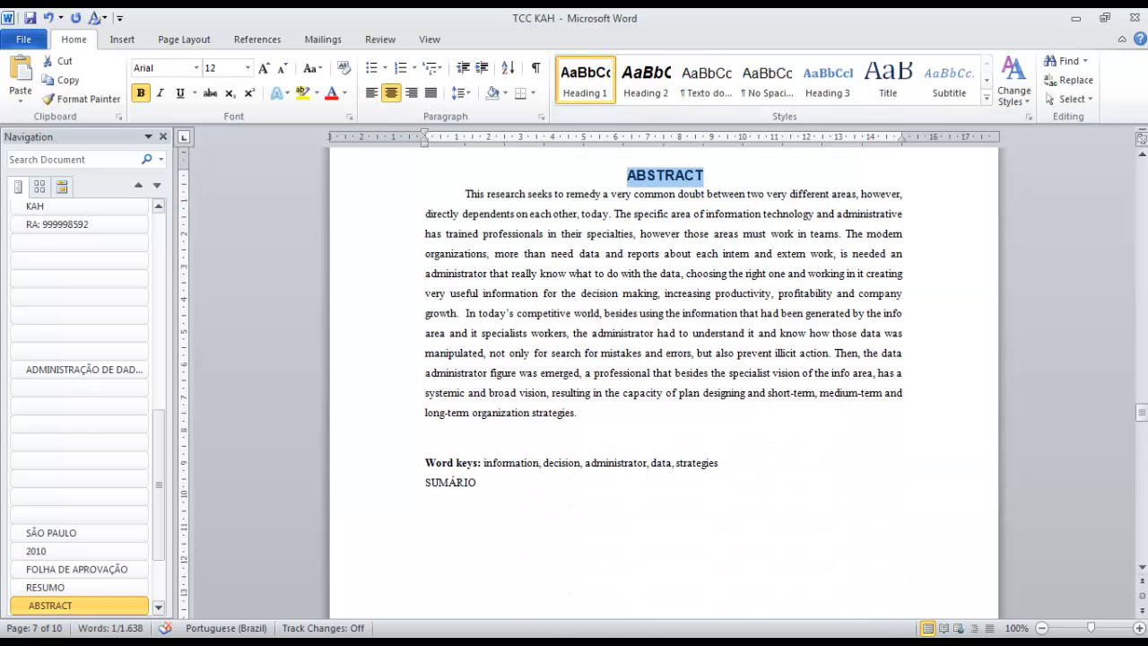
left_click(425, 482)
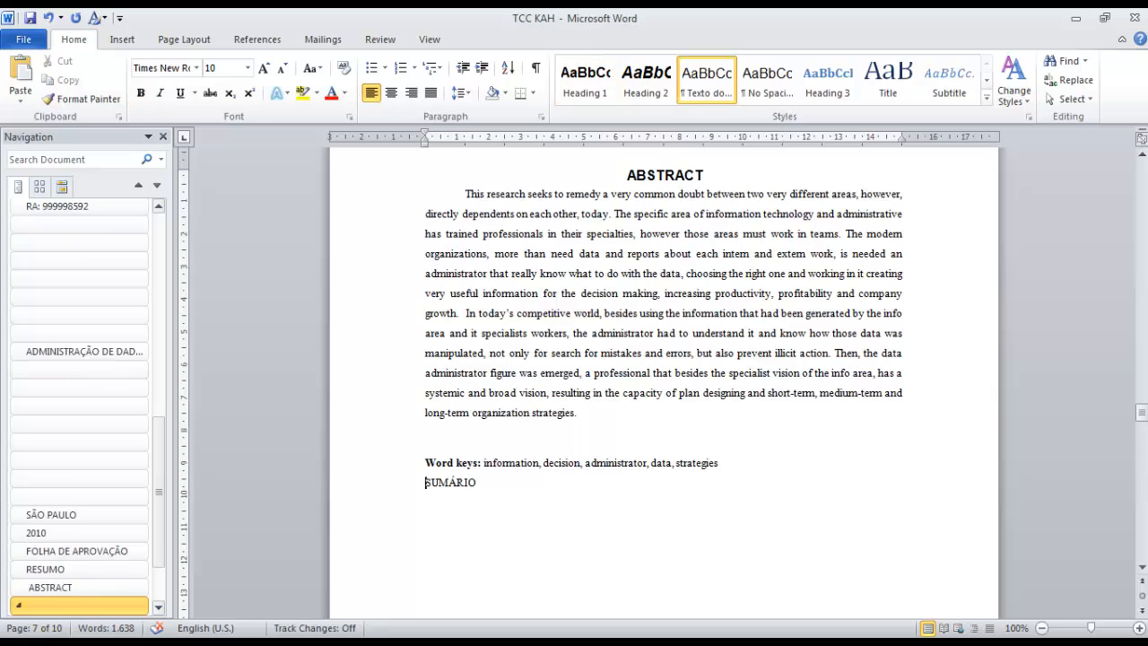
key("ctrl+Return")
- Apply the Heading 2 style to the section title "1. INTRODUÇÃO"
scroll(663, 377, "down", 20)
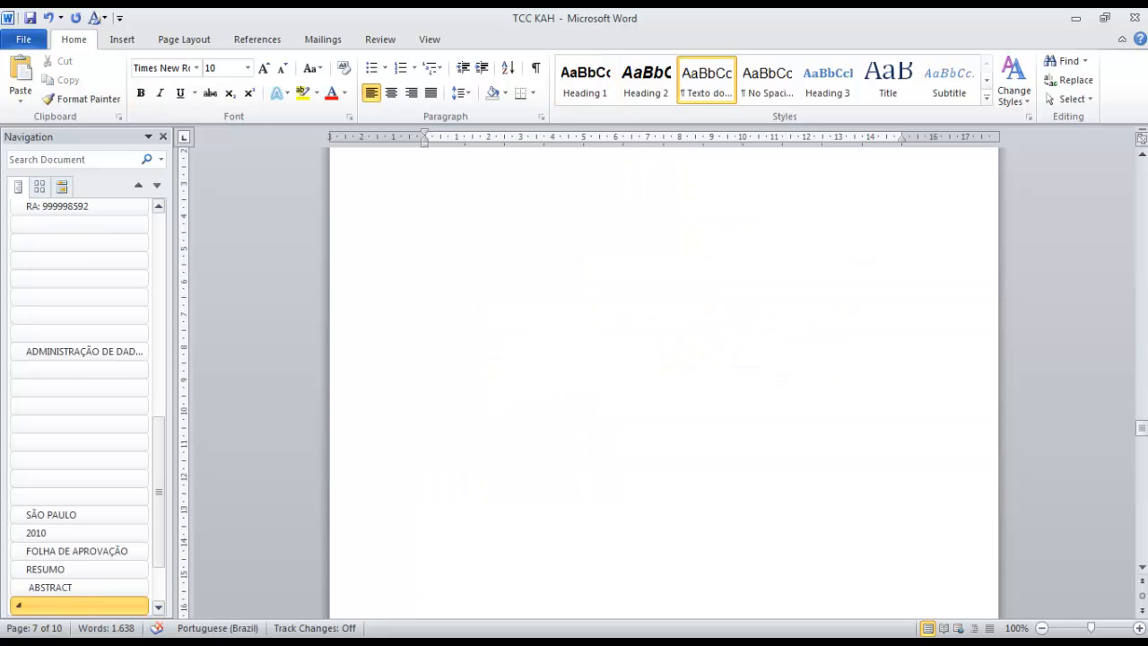
scroll(663, 377, "up", 17)
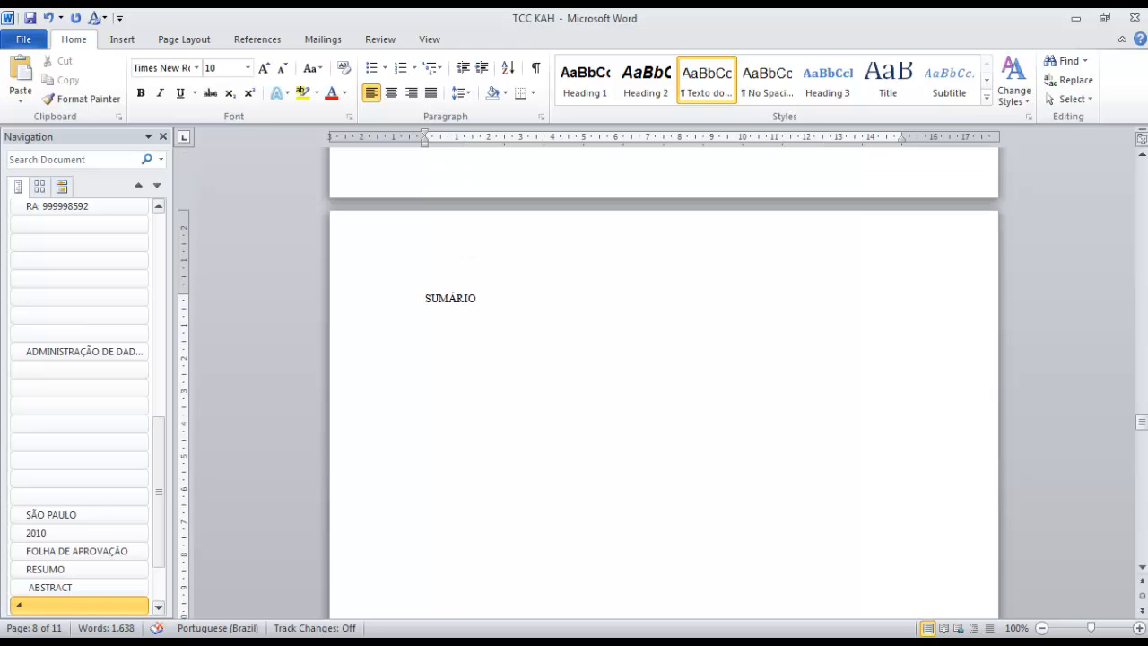
scroll(664, 376, "down", 20)
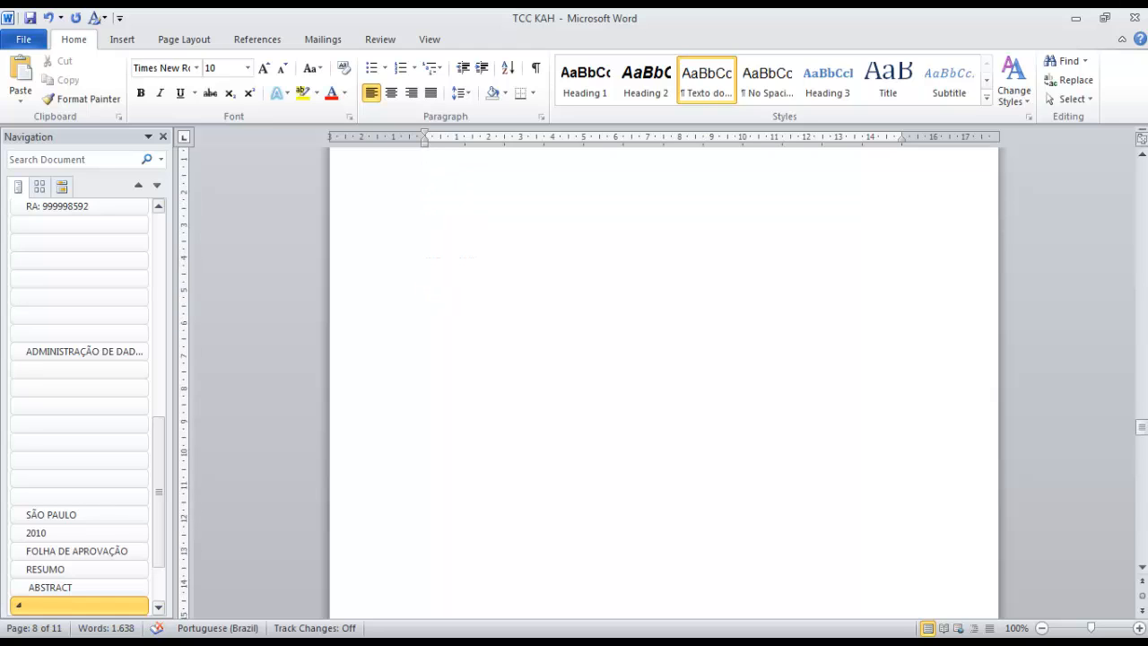
scroll(664, 377, "down", 3)
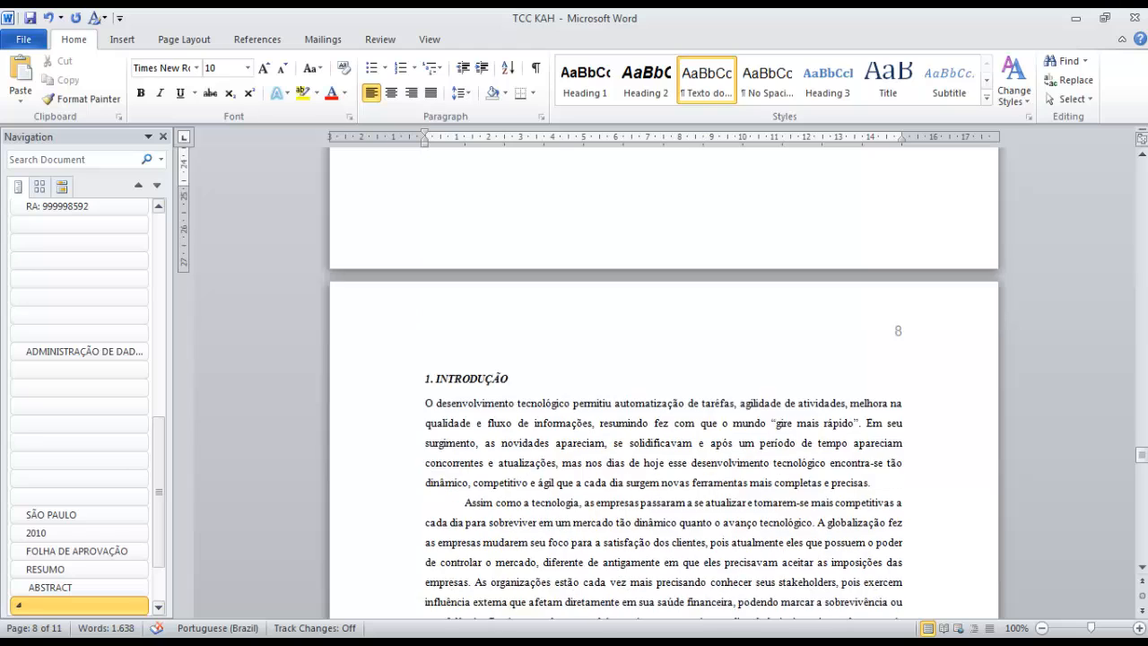
triple_click(466, 296)
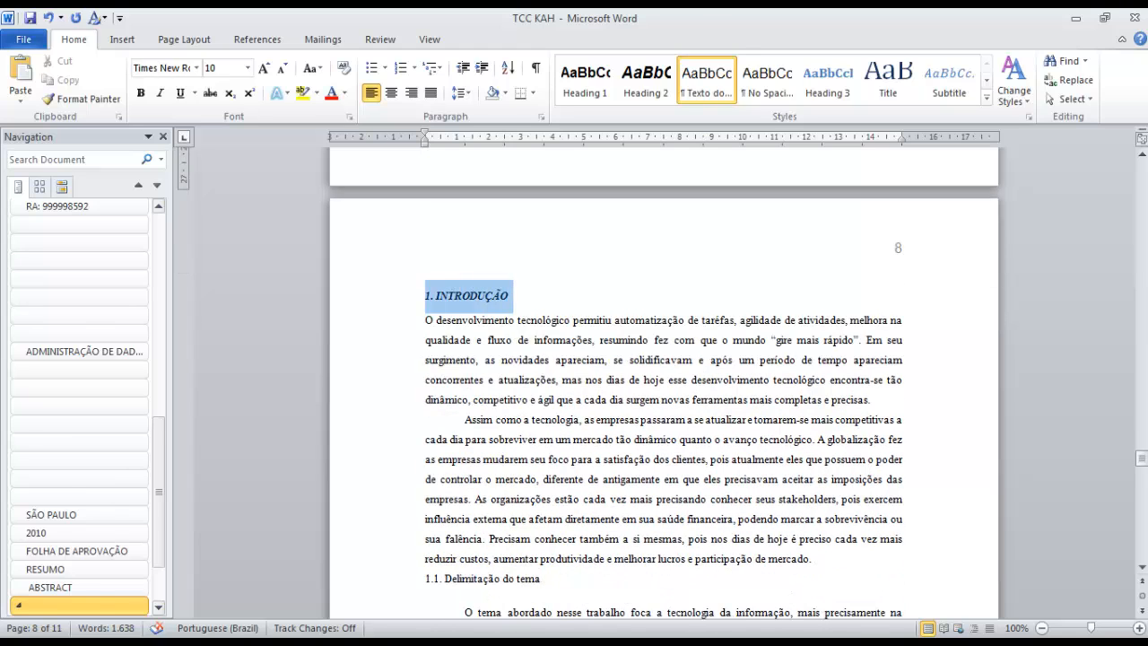
key("ctrl+alt+2")
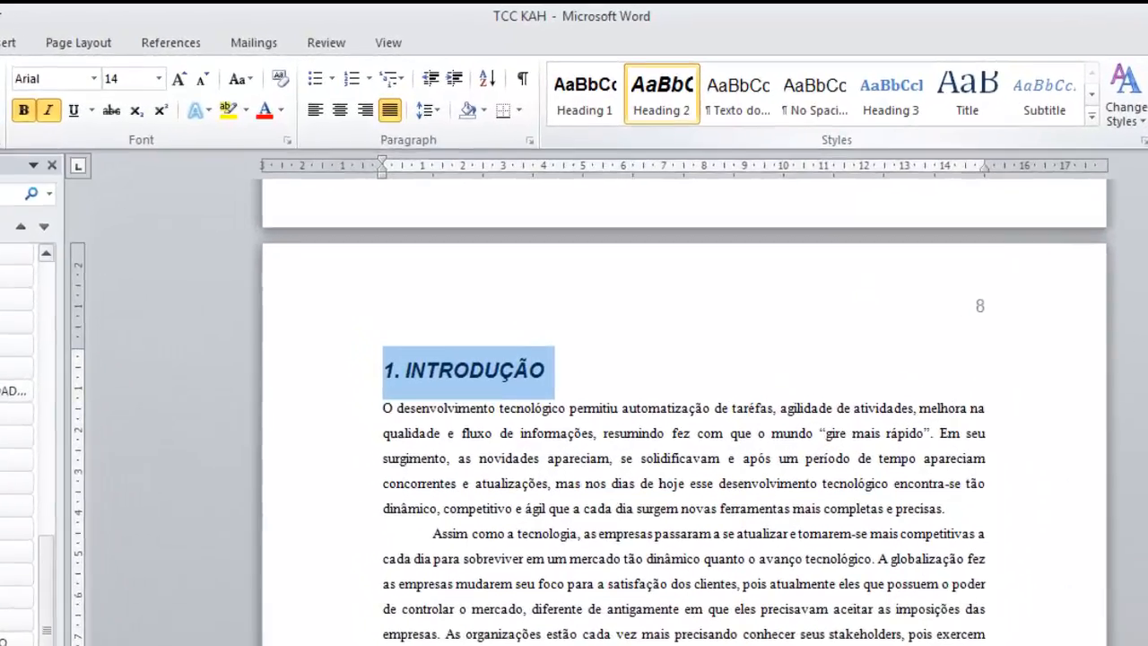
- Modify the Heading 2 style to use font size 12
right_click(662, 90)
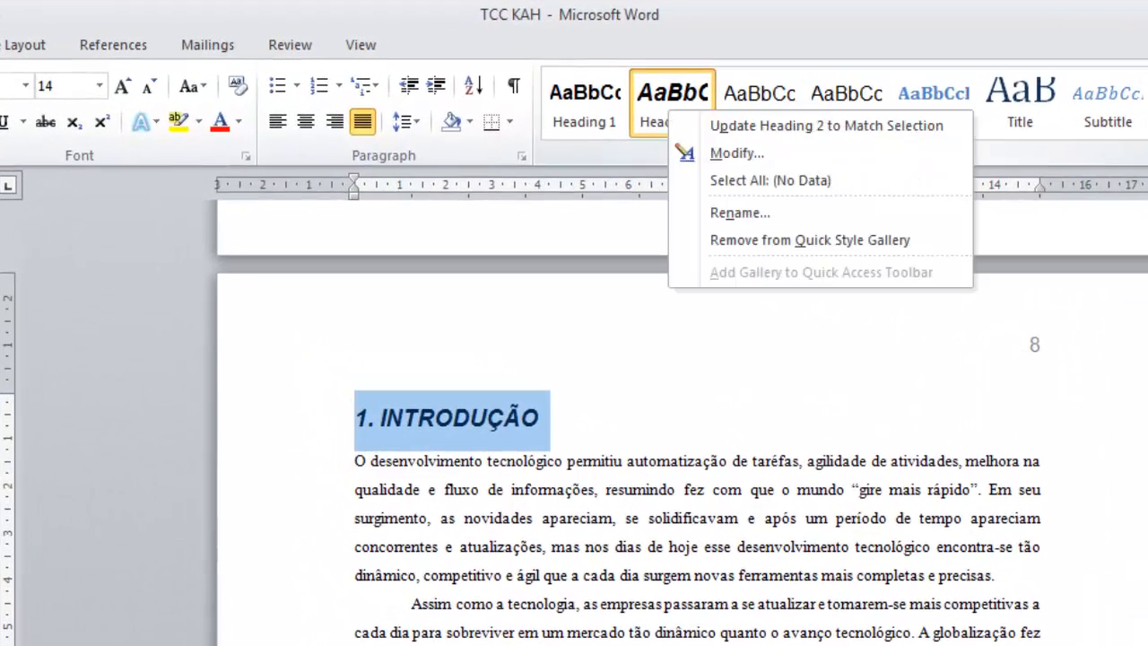
left_click(717, 122)
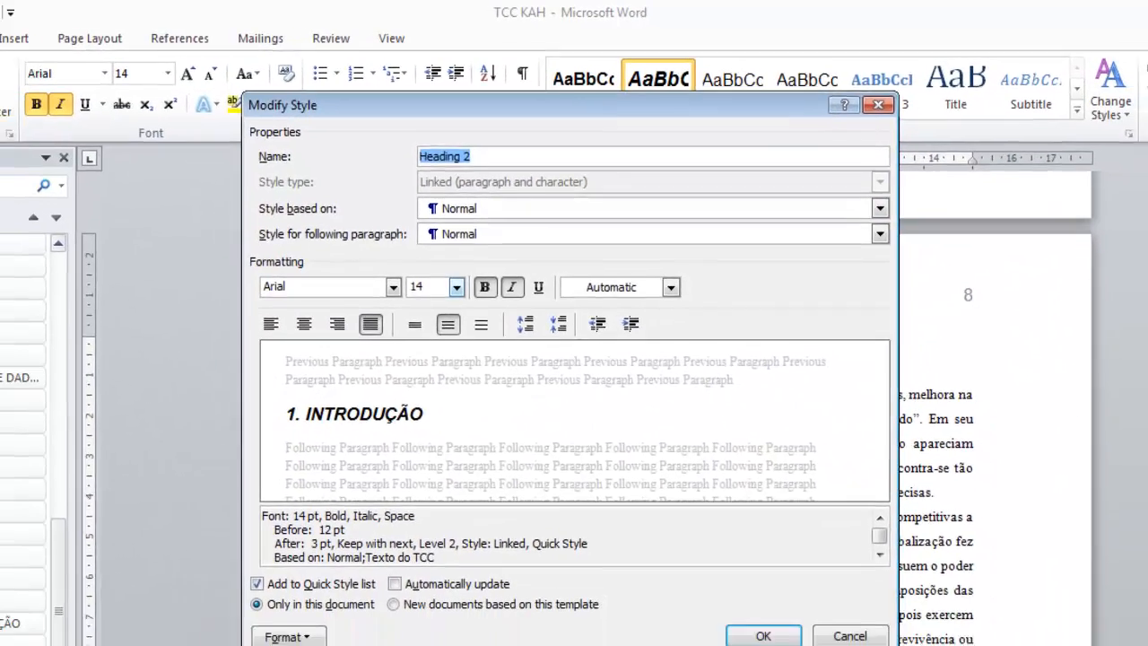
left_click(445, 315)
left_click(412, 399)
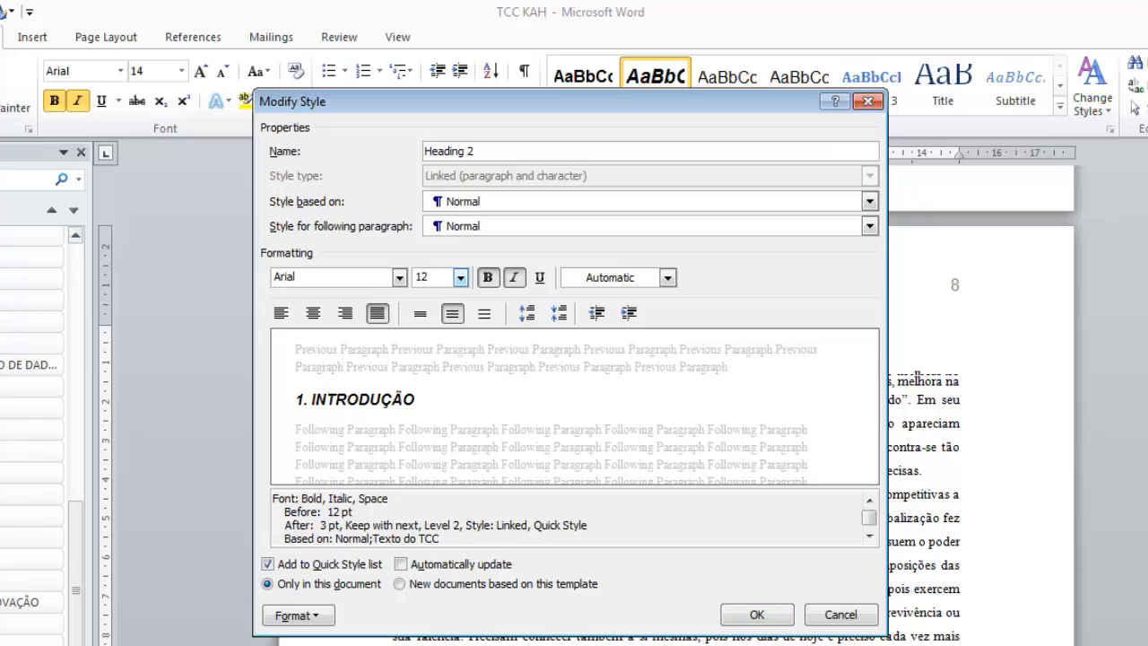
key("Return")
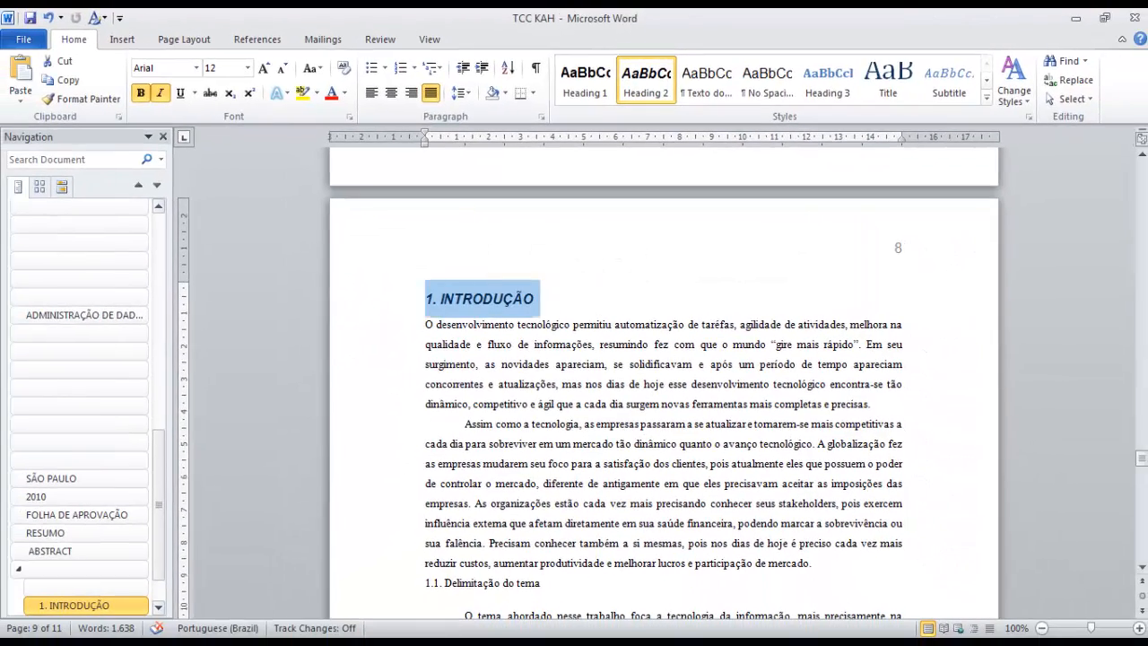
left_click(475, 298)
key("Down")
key("Up")
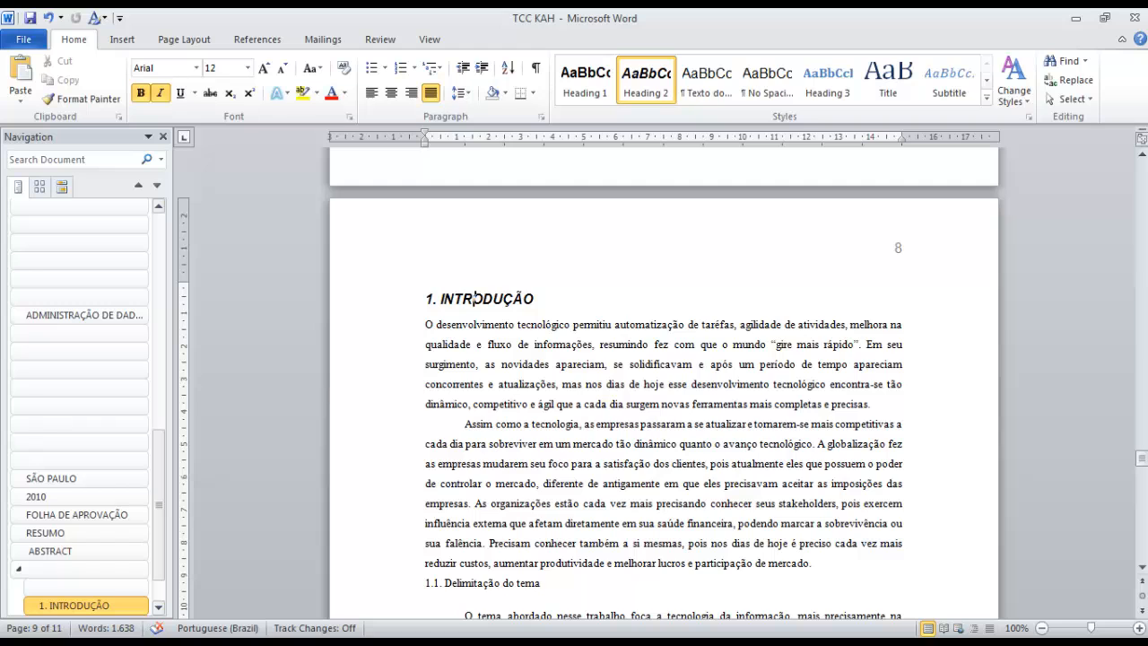
- Apply the Heading 3 style to the subsection title "1.1. Delimitação do tema"
scroll(664, 377, "down", 6)
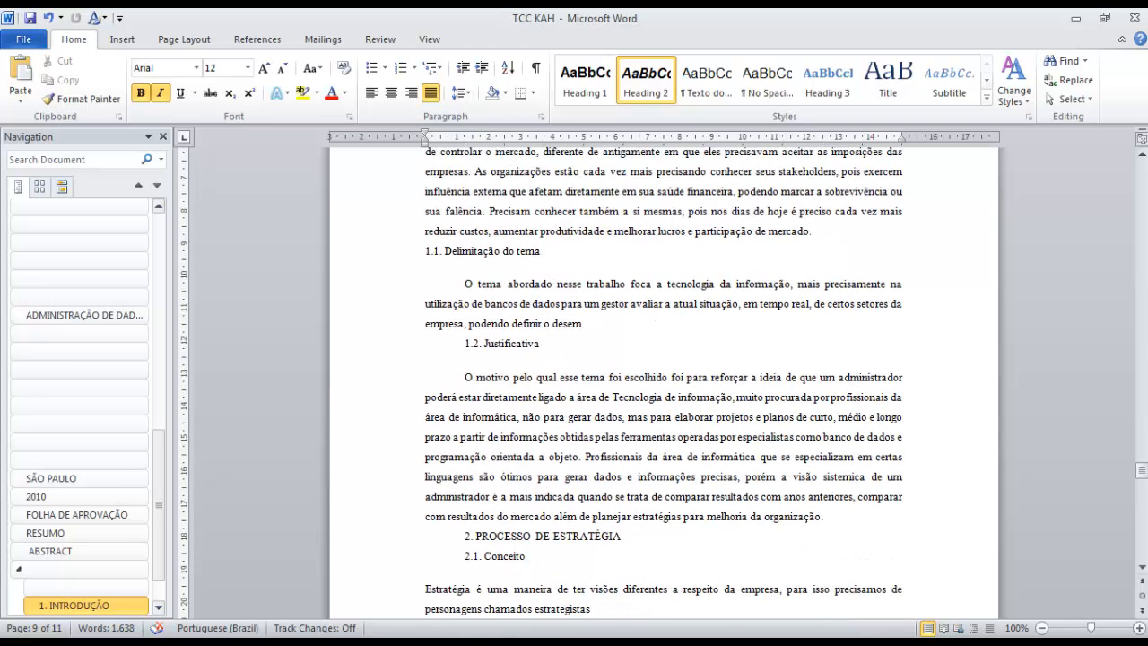
left_click_drag(426, 251, 544, 251)
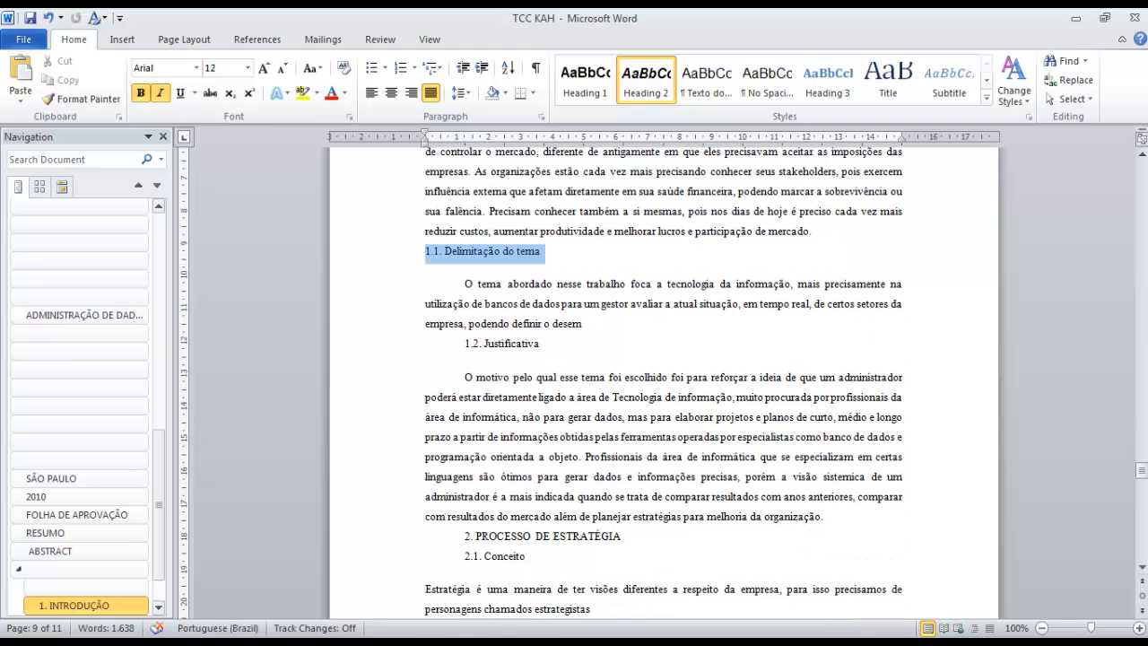
left_click(827, 81)
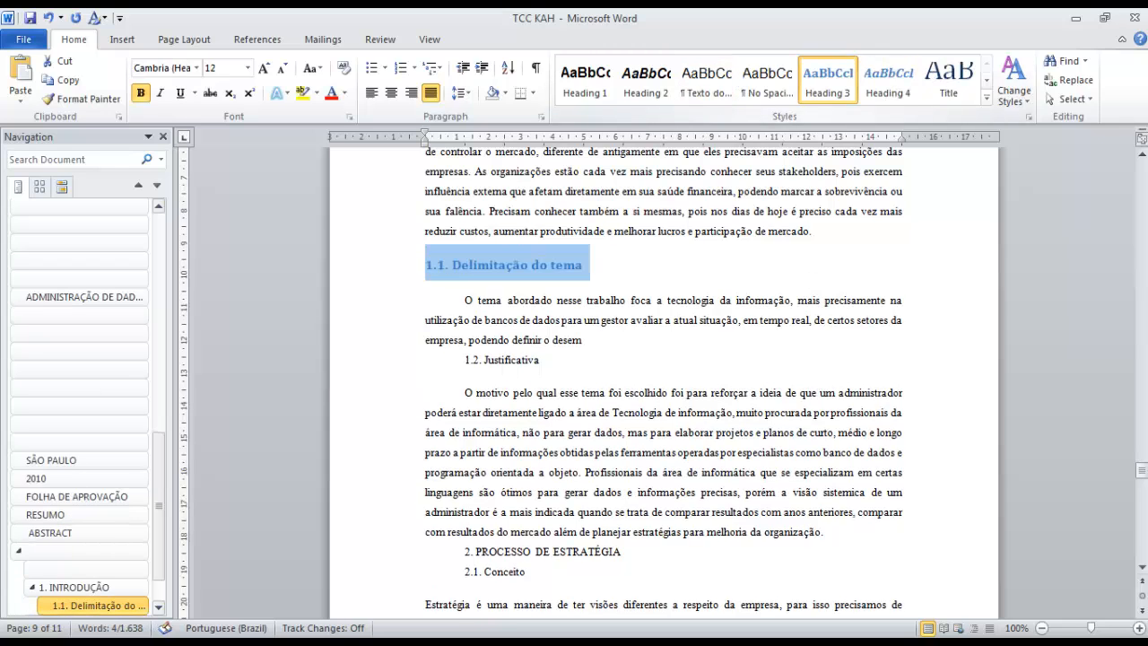
- Modify the Heading 3 style to use the Arial font with the Automatic color
right_click(840, 87)
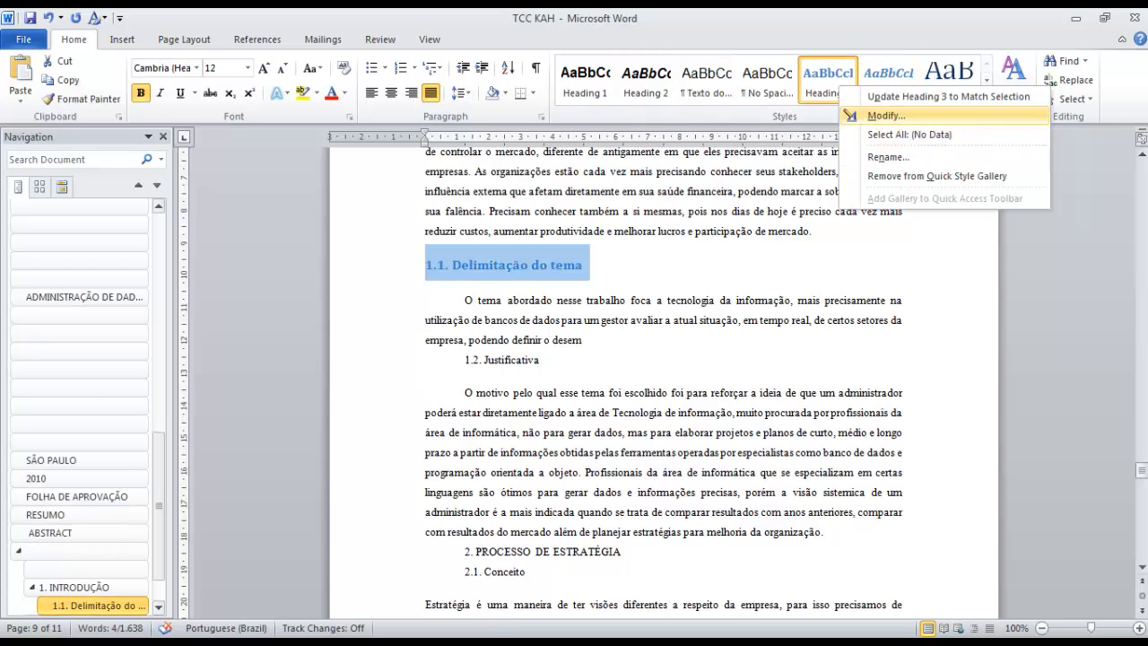
left_click(886, 115)
left_click(656, 242)
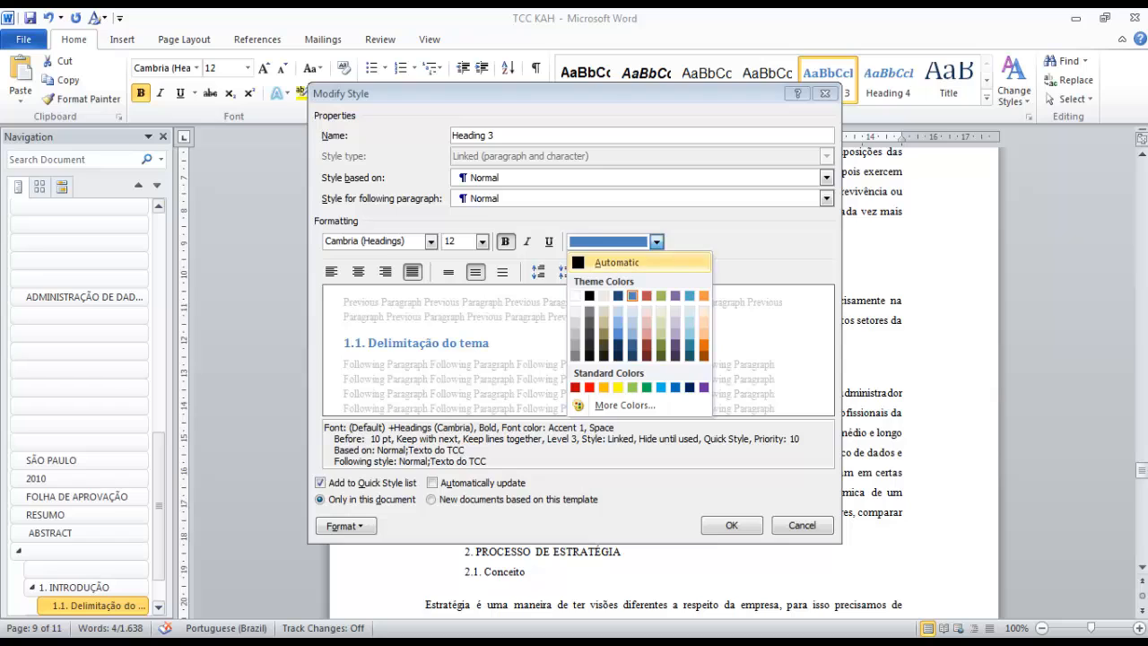
left_click(617, 262)
left_click(363, 241)
type("Arial")
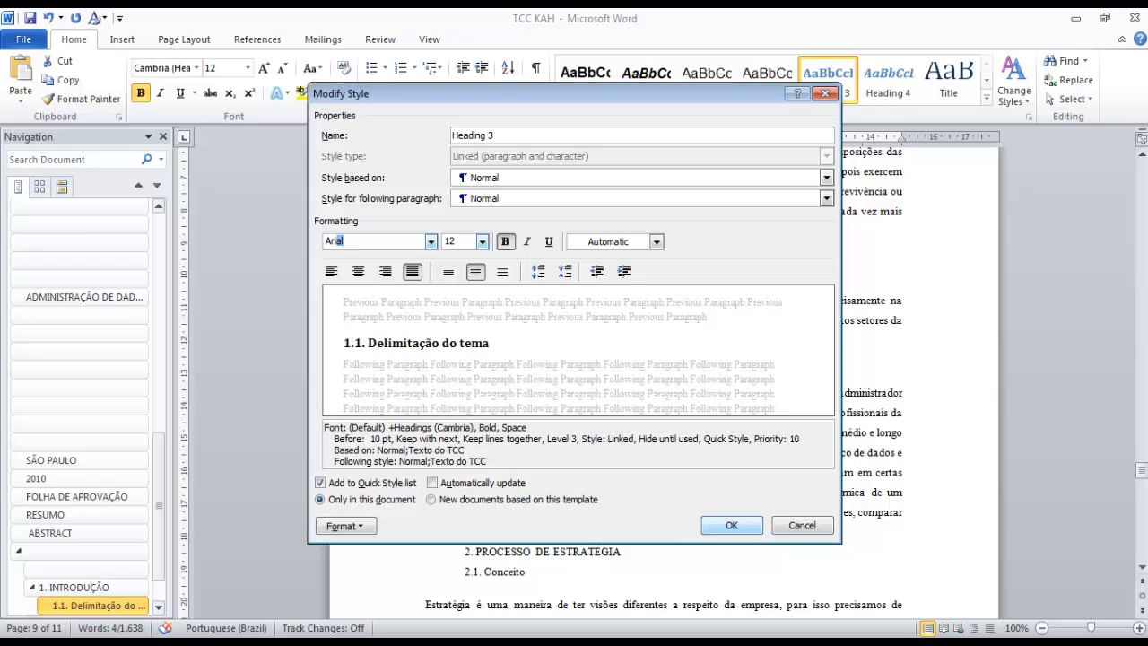
key("Return")
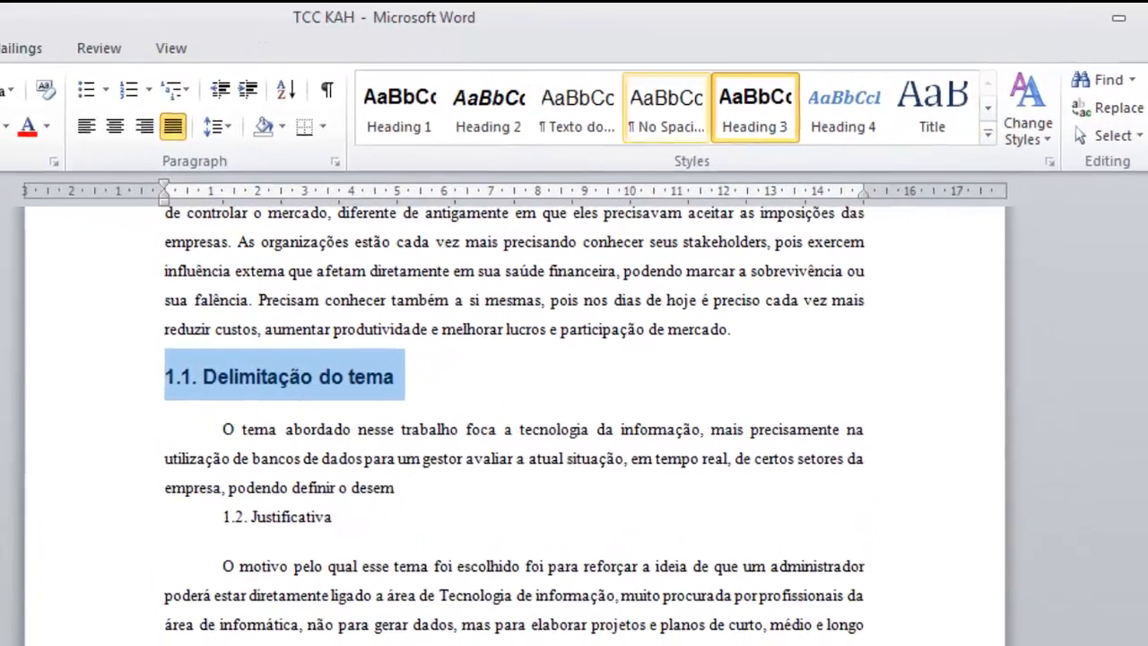
key("ctrl+alt+3")
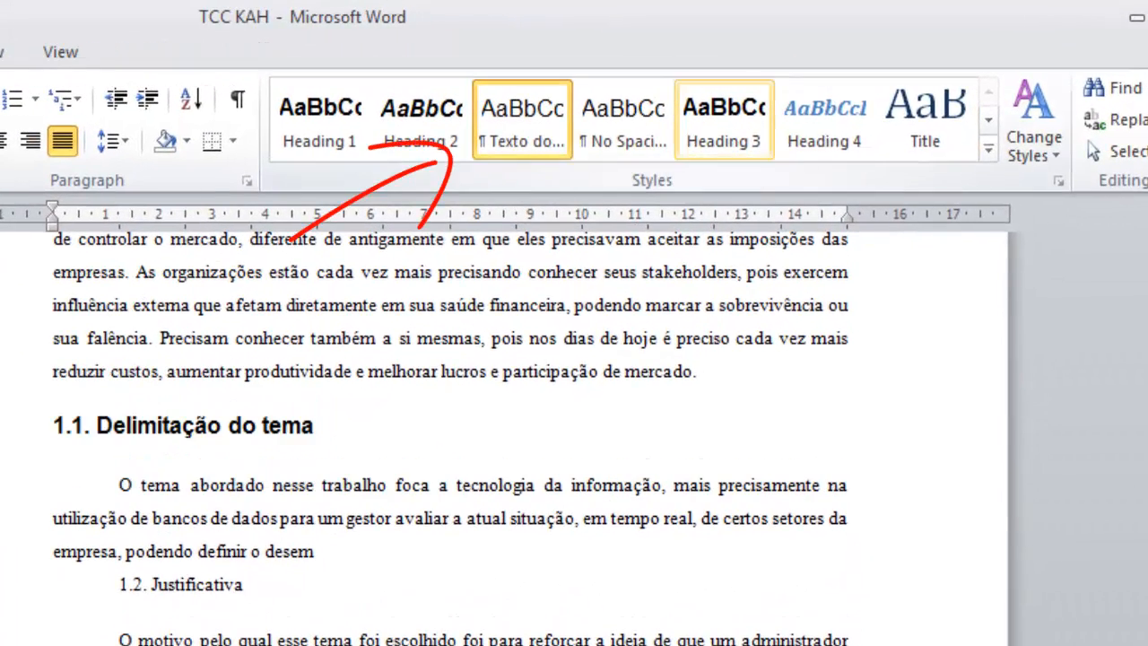
left_click(266, 551)
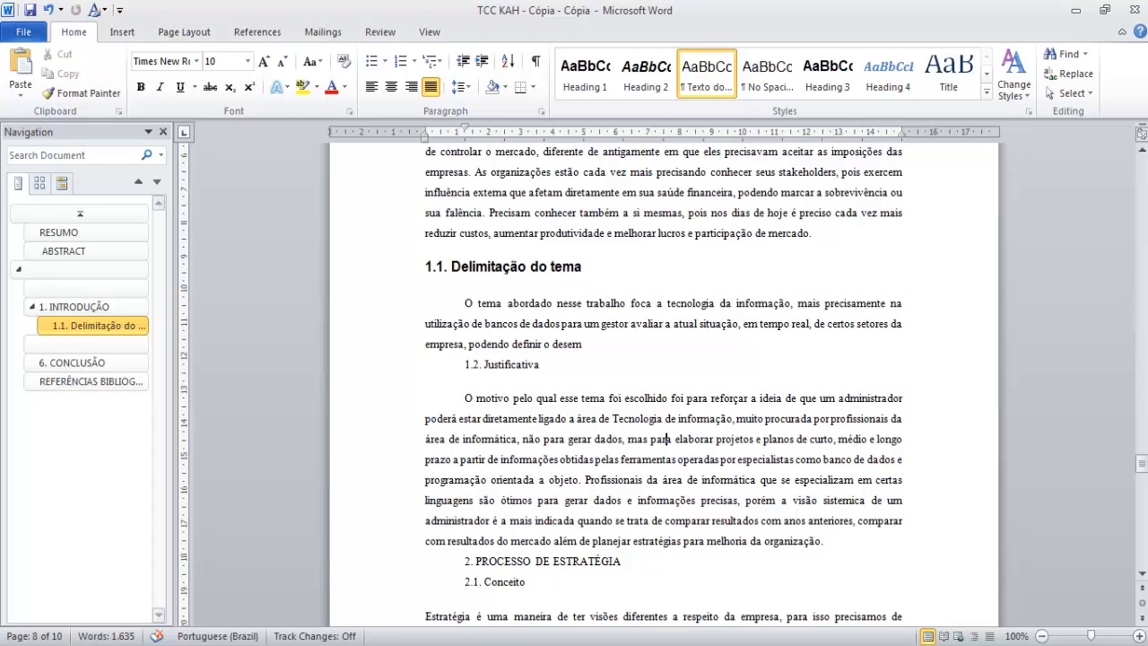
- Apply the Heading 3 style to "1.2. Justificativa" and modify that style to use double line spacing
left_click_drag(544, 365, 464, 364)
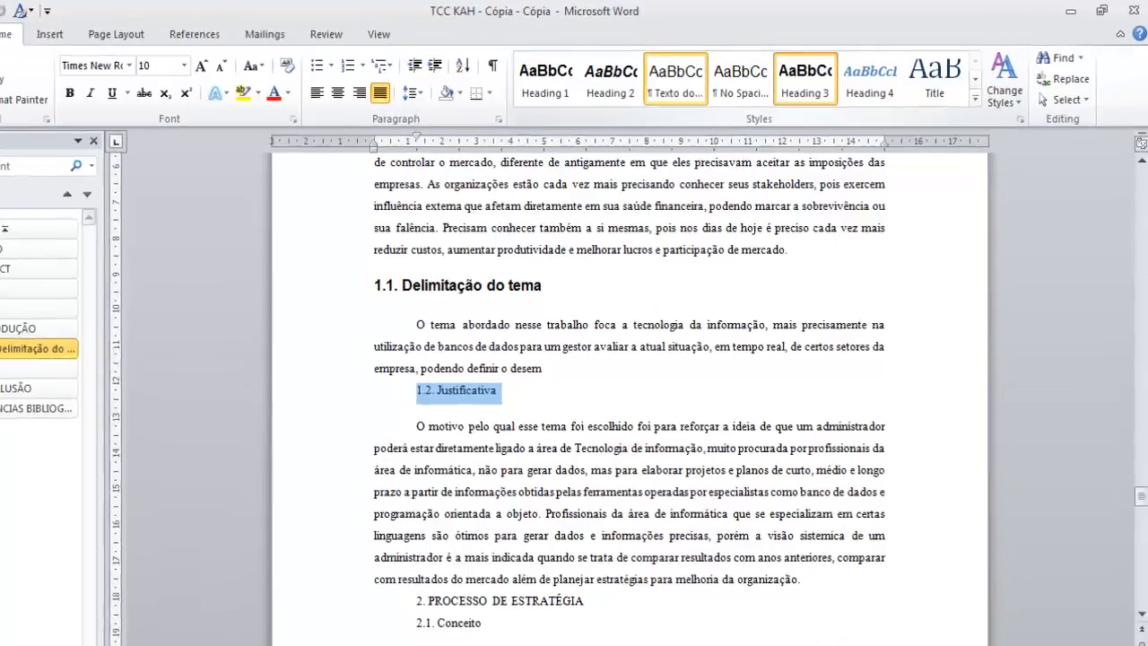
left_click(827, 77)
right_click(827, 76)
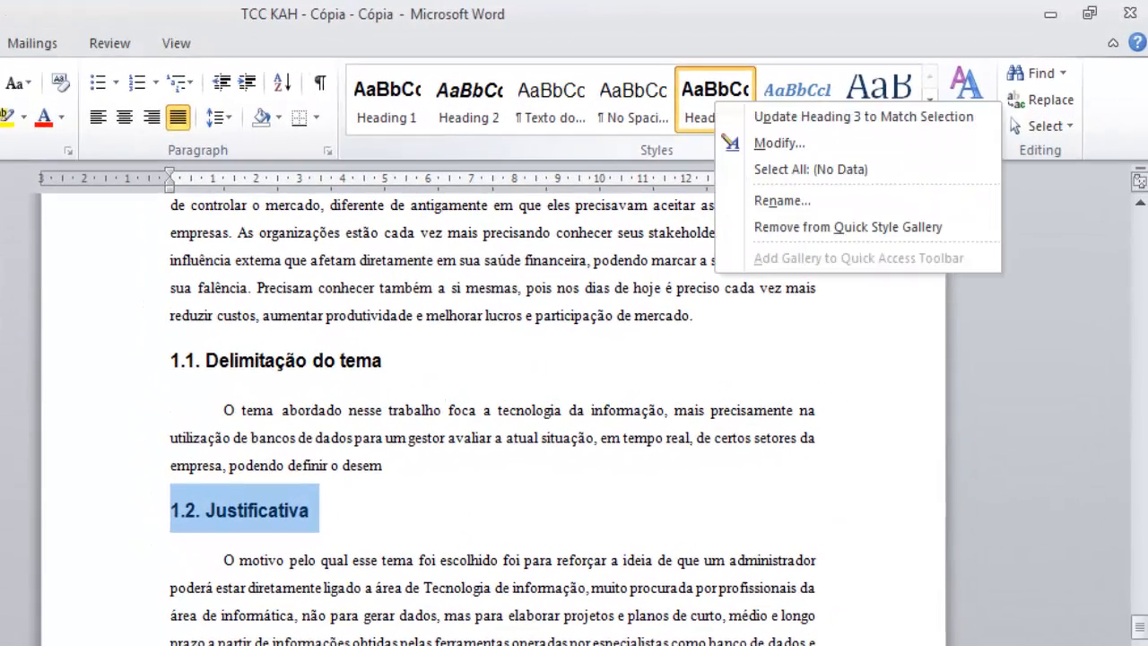
left_click(780, 142)
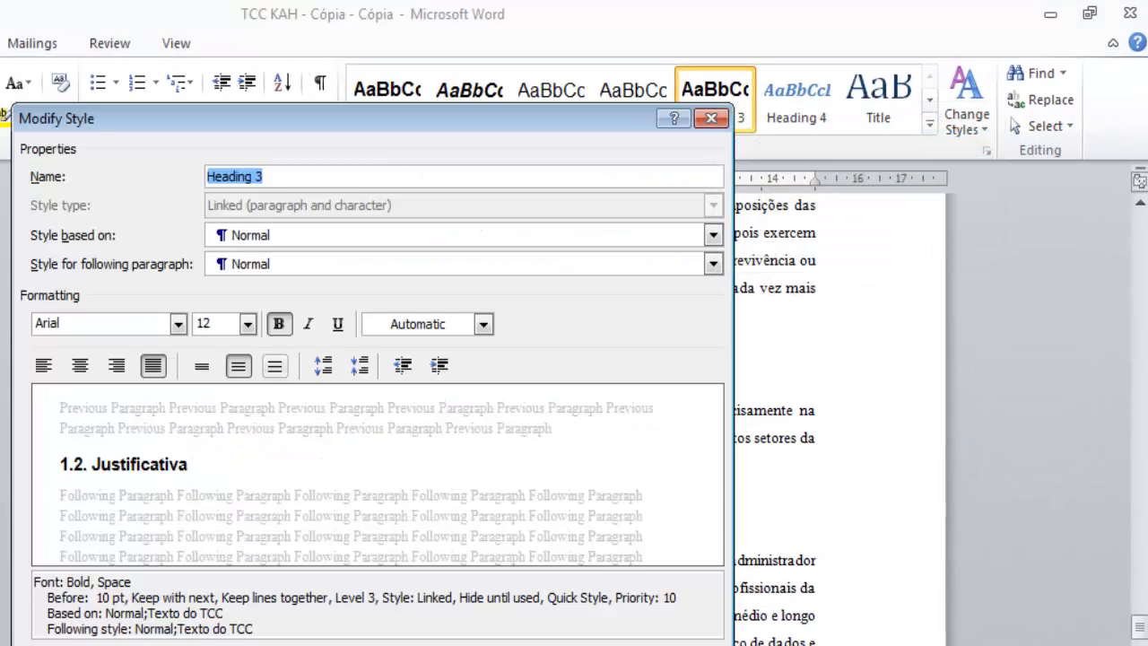
left_click(274, 365)
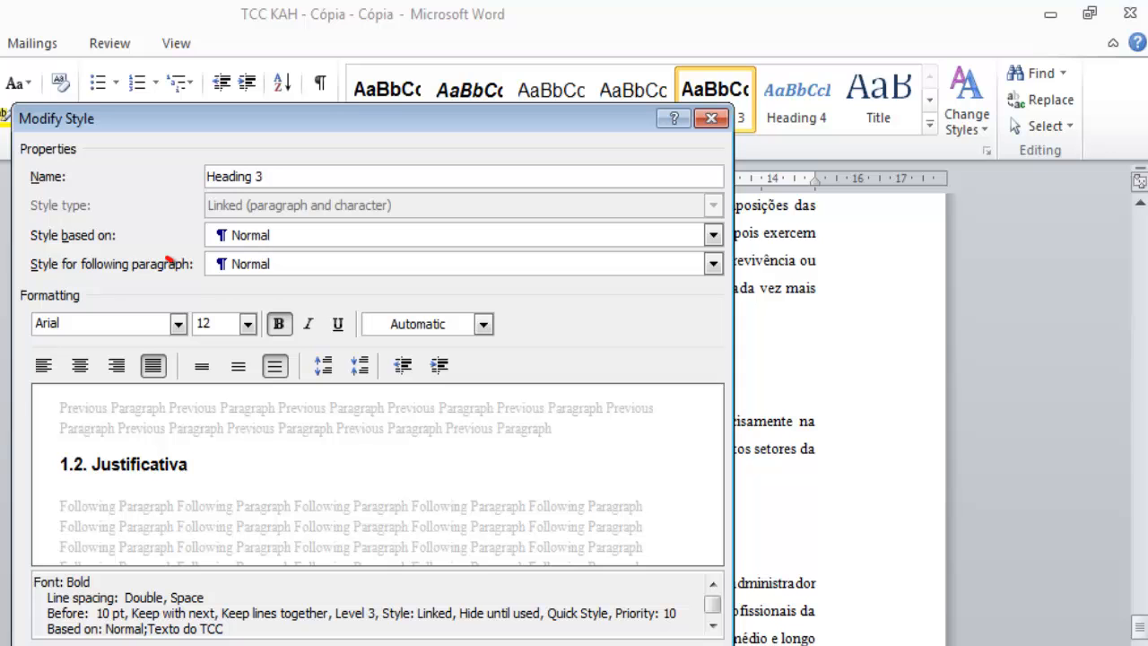
key("Return")
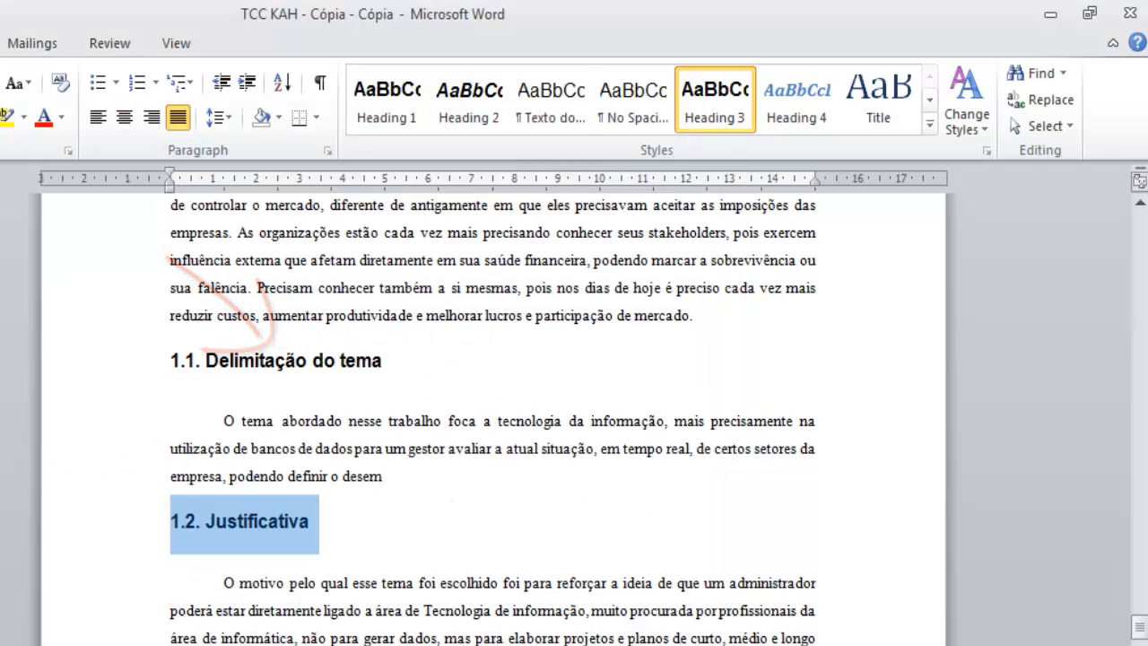
- Review the formatting settings of the Texto do TCC style using the body text under "1.2. Justificativa"
left_click(416, 638)
right_click(551, 99)
left_click(603, 140)
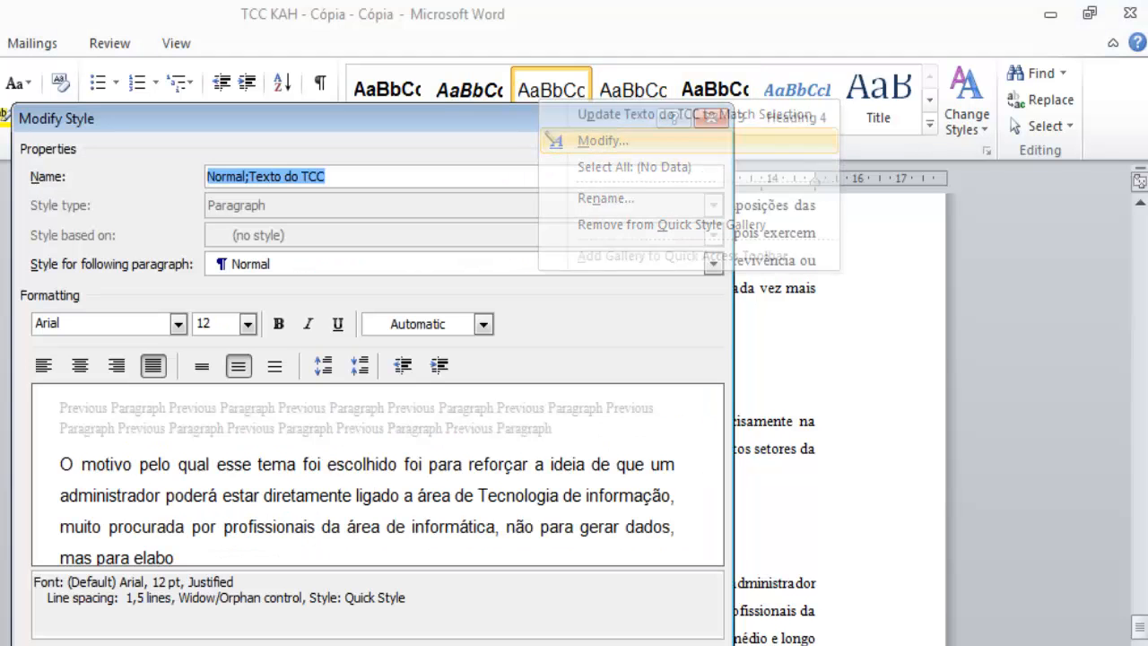
key("Return")
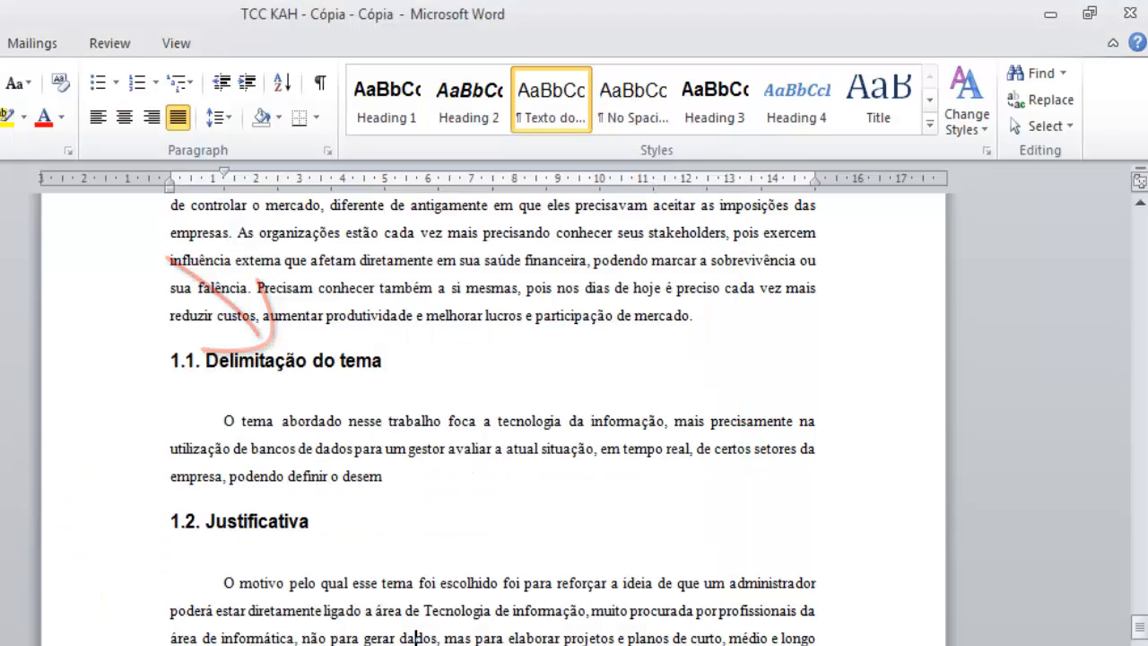
- Apply the Heading 2 style to "2. PROCESSO DE ESTRATÉGIA" and insert a page break before it
scroll(493, 412, "down", 2)
left_click_drag(563, 564, 465, 511)
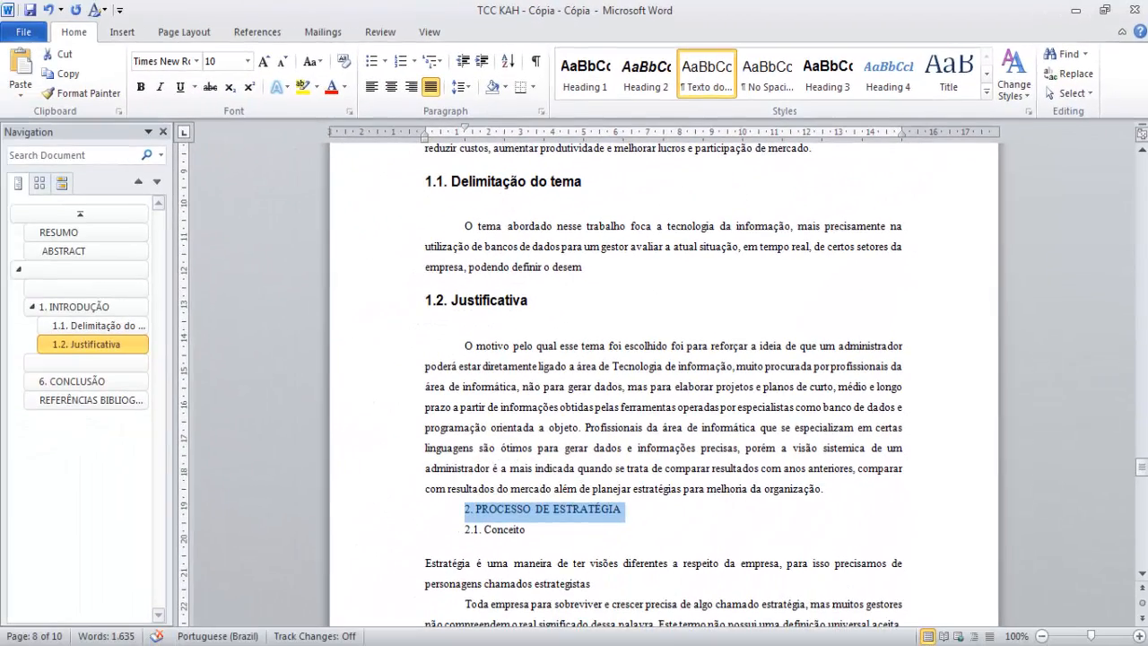
left_click(585, 71)
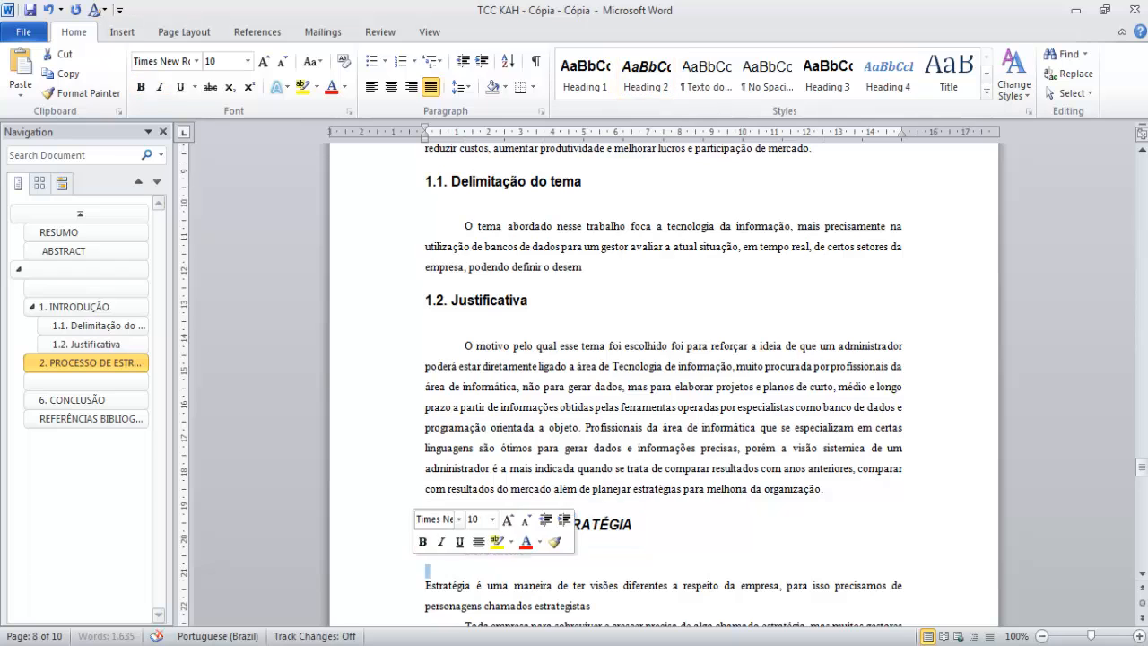
left_click(427, 524)
key("ctrl+Return")
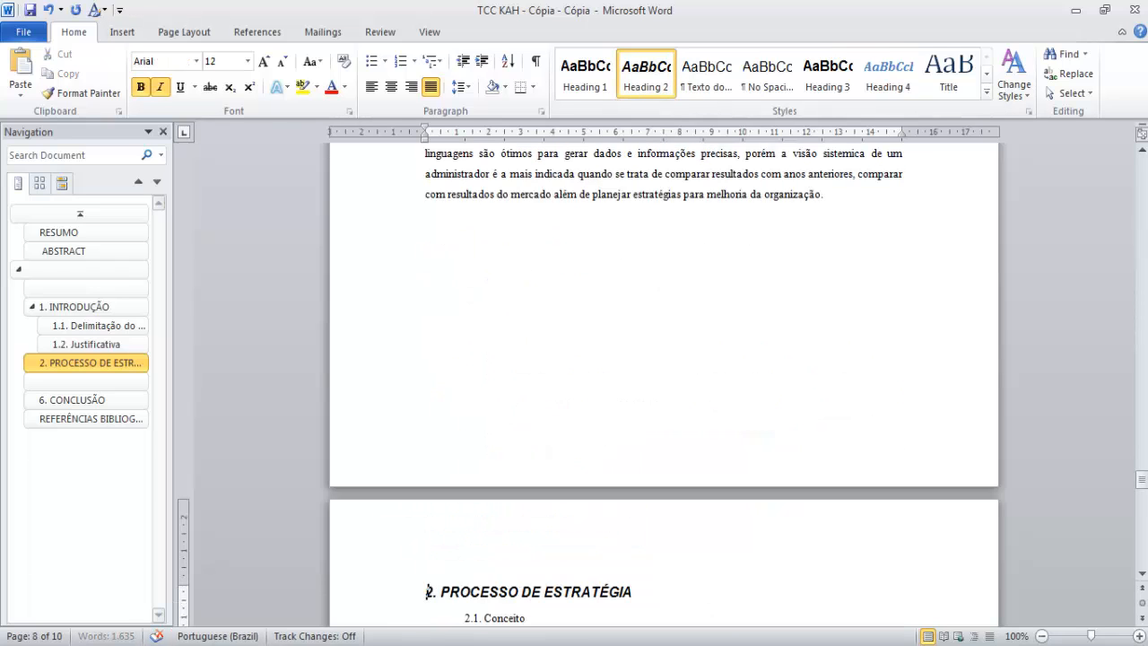
- Apply the Heading 3 style to the subsection title "2.1. Conceito"
scroll(529, 492, "down", 3)
left_click_drag(527, 491, 434, 492)
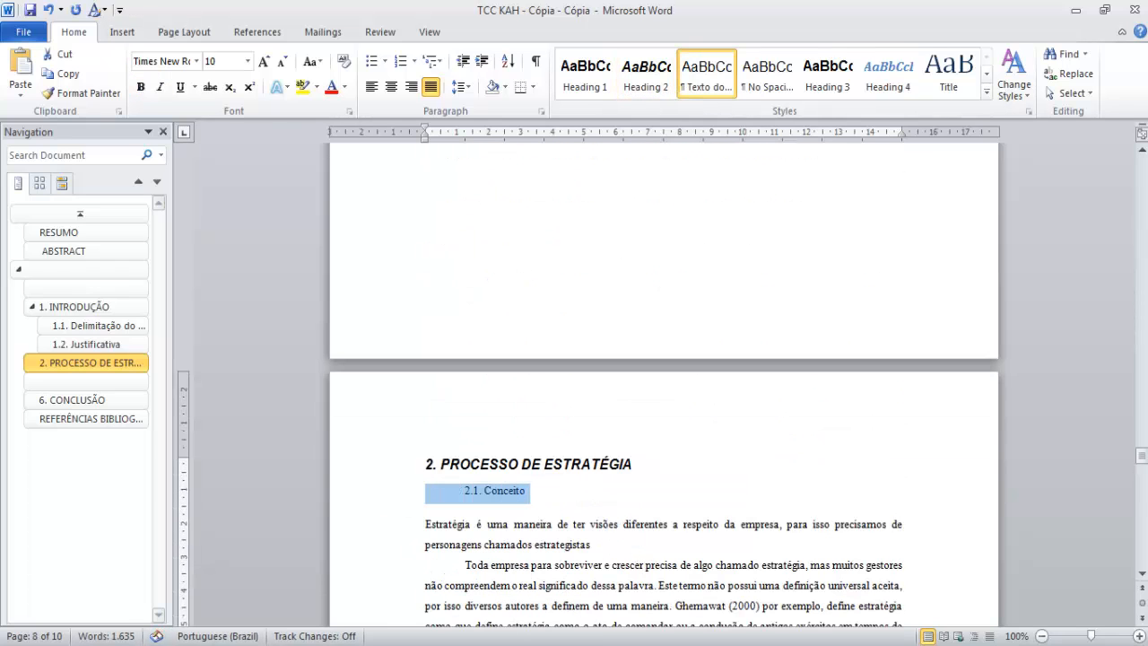
left_click(827, 72)
- Reapply the Heading 2 style to "6. CONCLUSÃO" and insert a page break before it
scroll(664, 385, "down", 8)
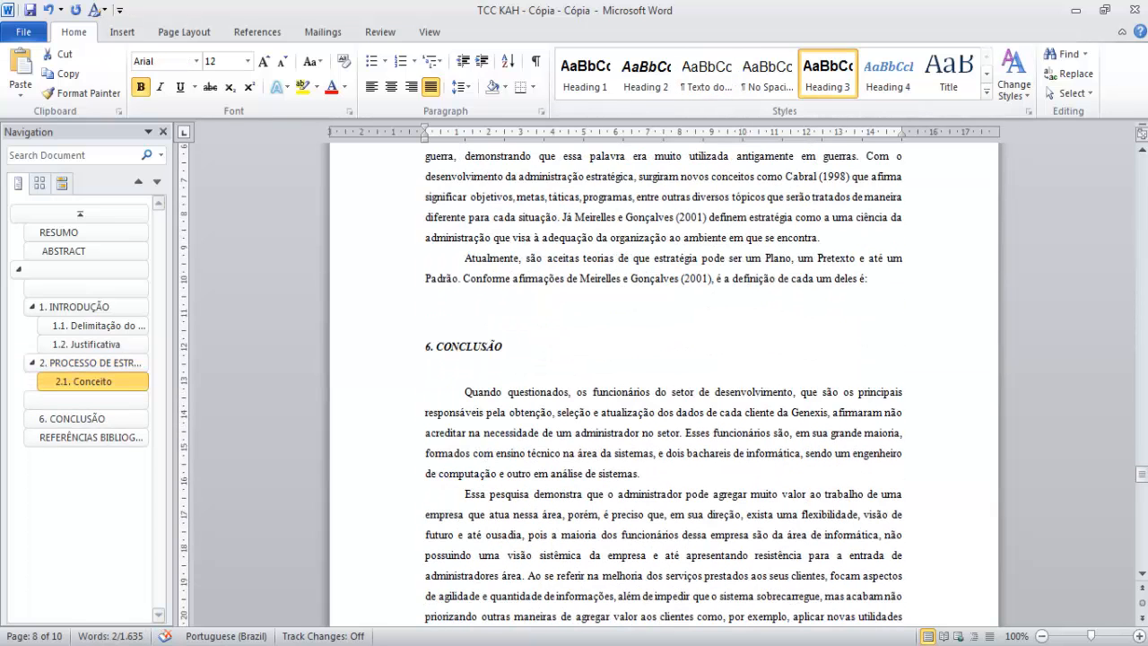
left_click_drag(425, 347, 504, 348)
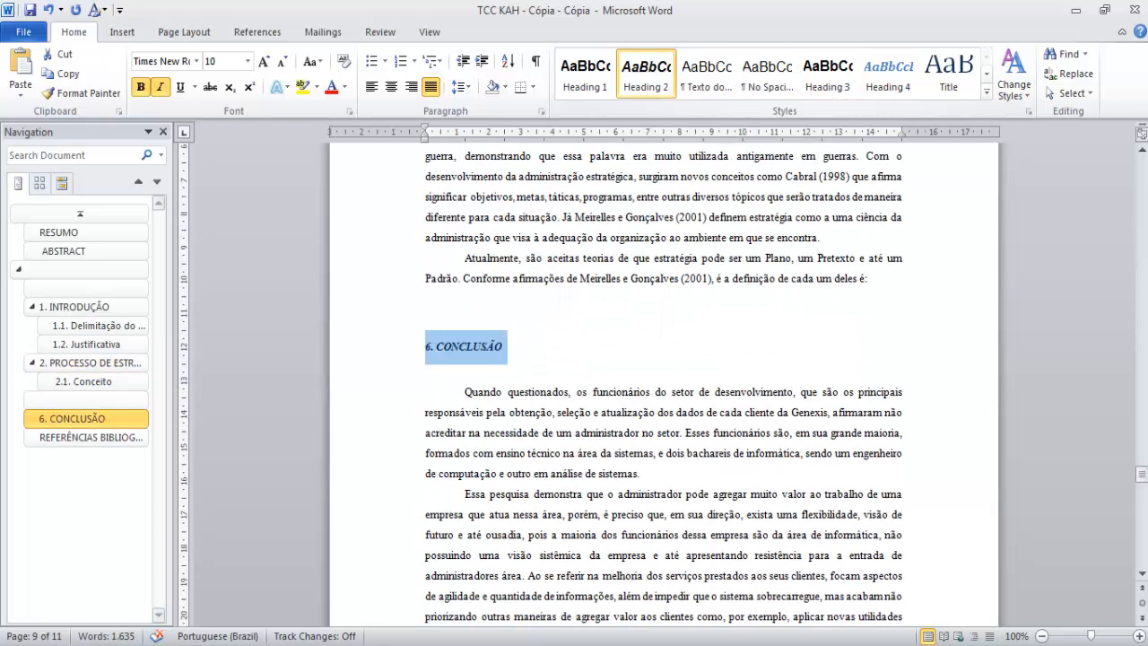
left_click(646, 74)
left_click(406, 312)
left_click(427, 349)
key("ctrl+Return")
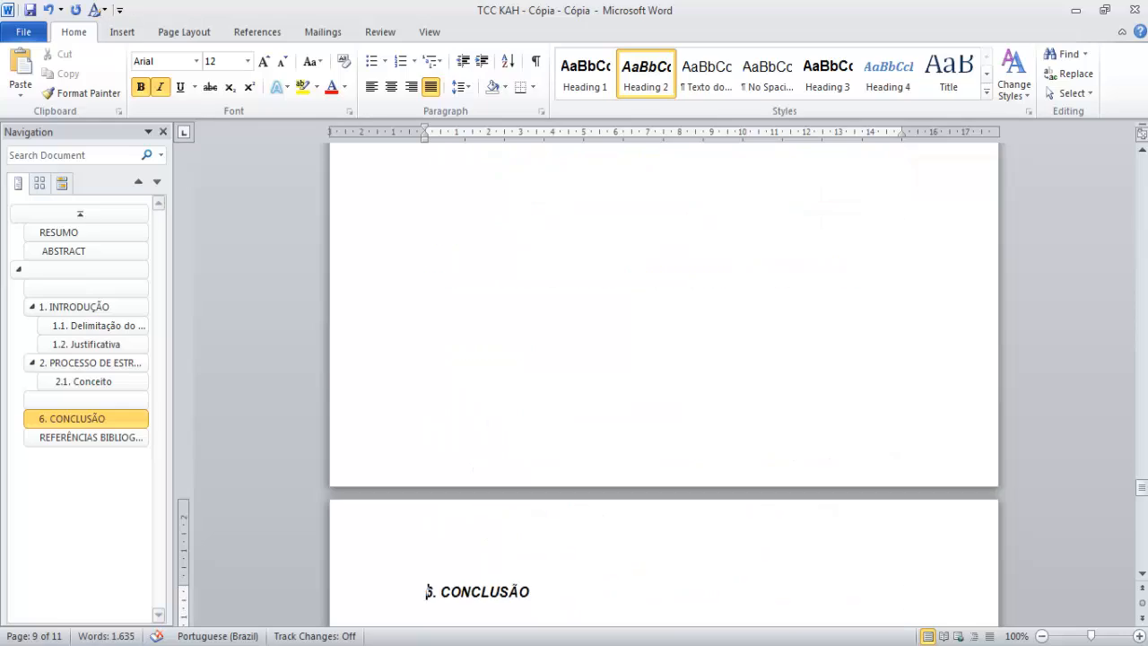
- Reapply the Heading 2 style to the "REFERÊNCIAS BIBLIOGRÁFICAS" title on the last page
scroll(664, 385, "down", 8)
scroll(664, 386, "down", 10)
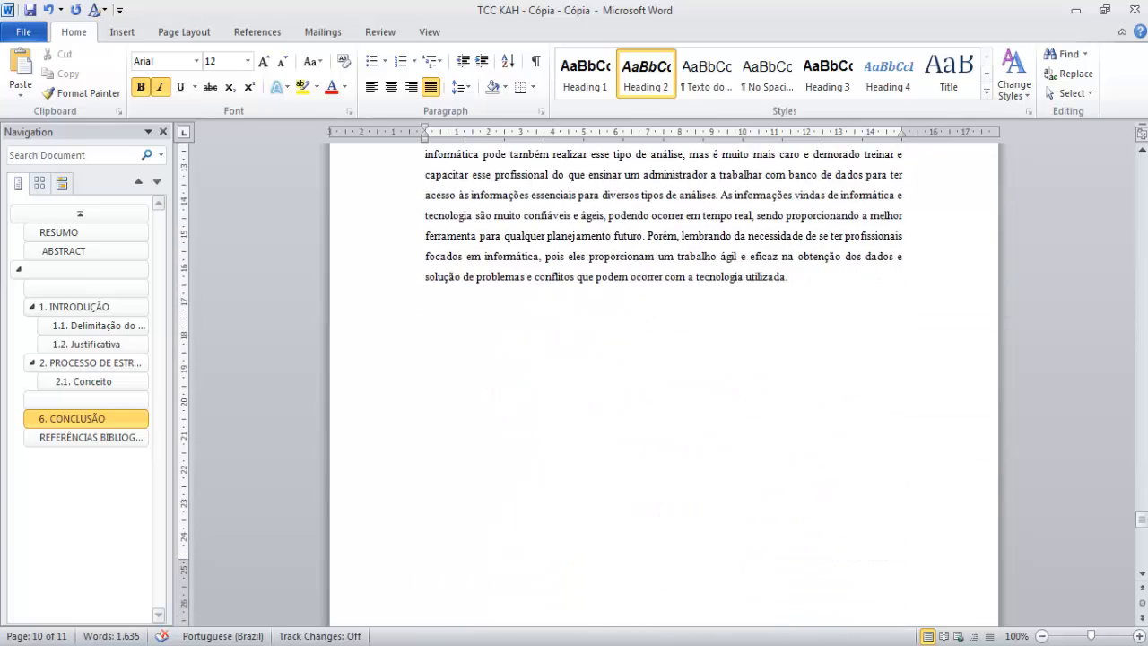
scroll(664, 386, "down", 1)
scroll(664, 386, "up", 2)
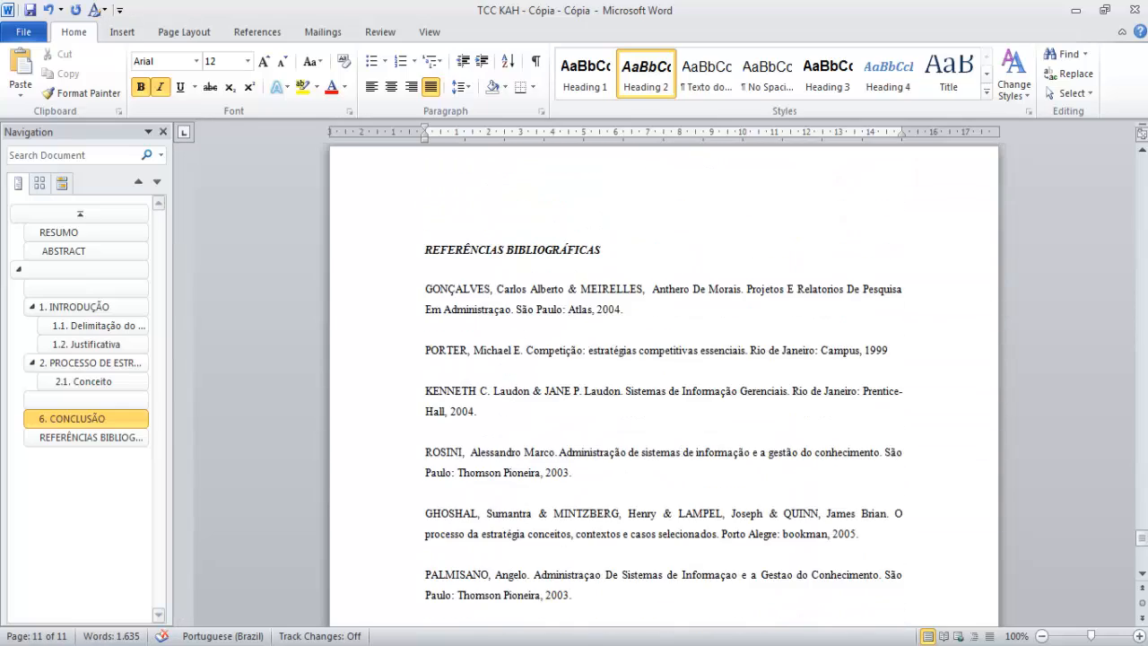
triple_click(511, 251)
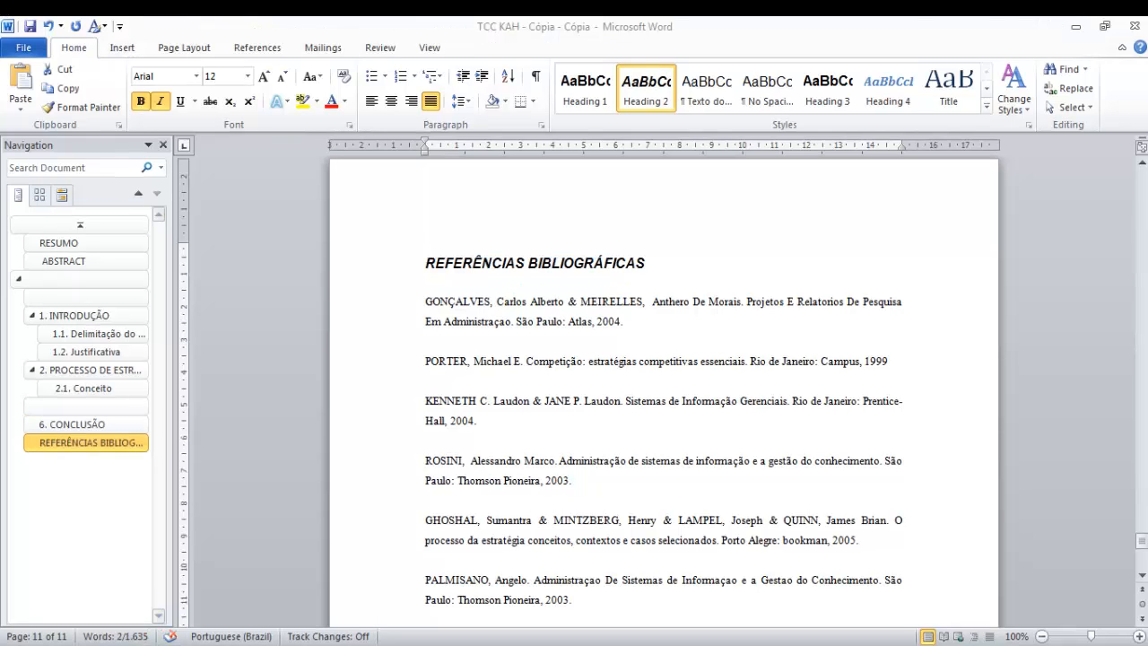
left_click(425, 381)
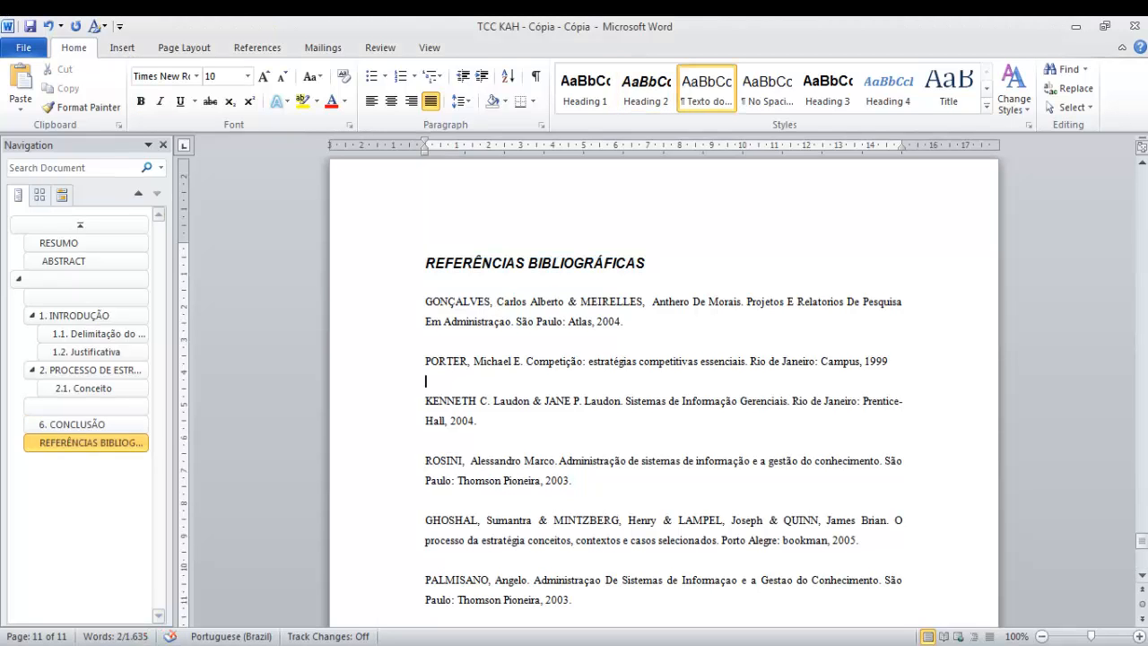
- Insert an Automatic Table 1 table of contents below the word "SUMÁRIO" on the summary page
left_click_drag(1142, 541, 1142, 393)
left_click(477, 318)
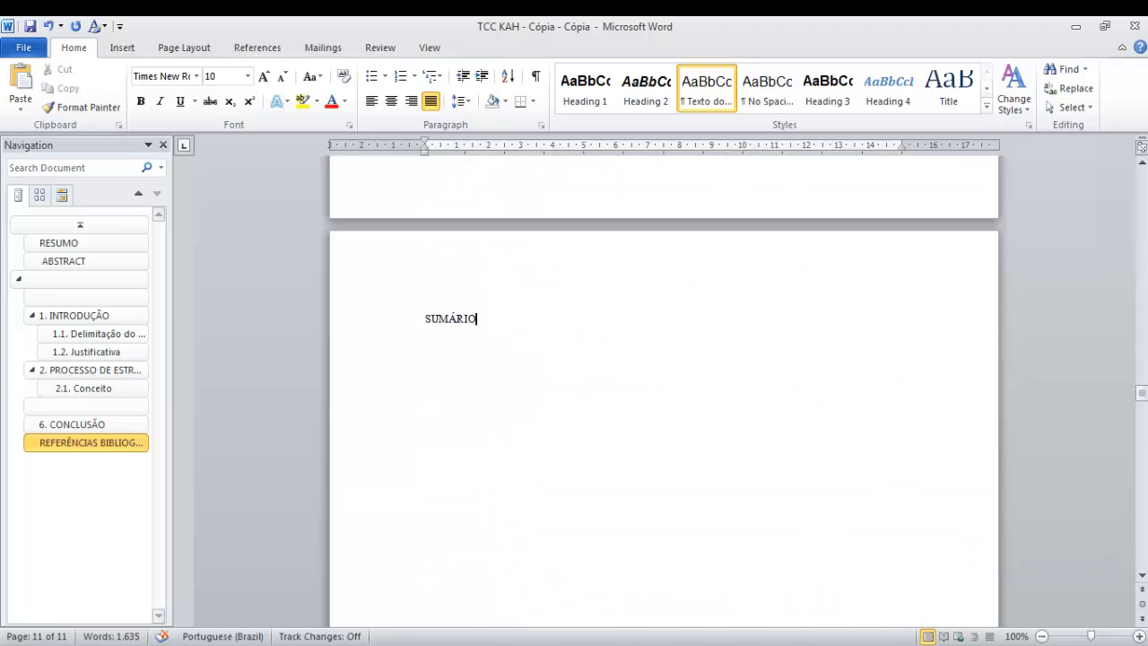
left_click(426, 353)
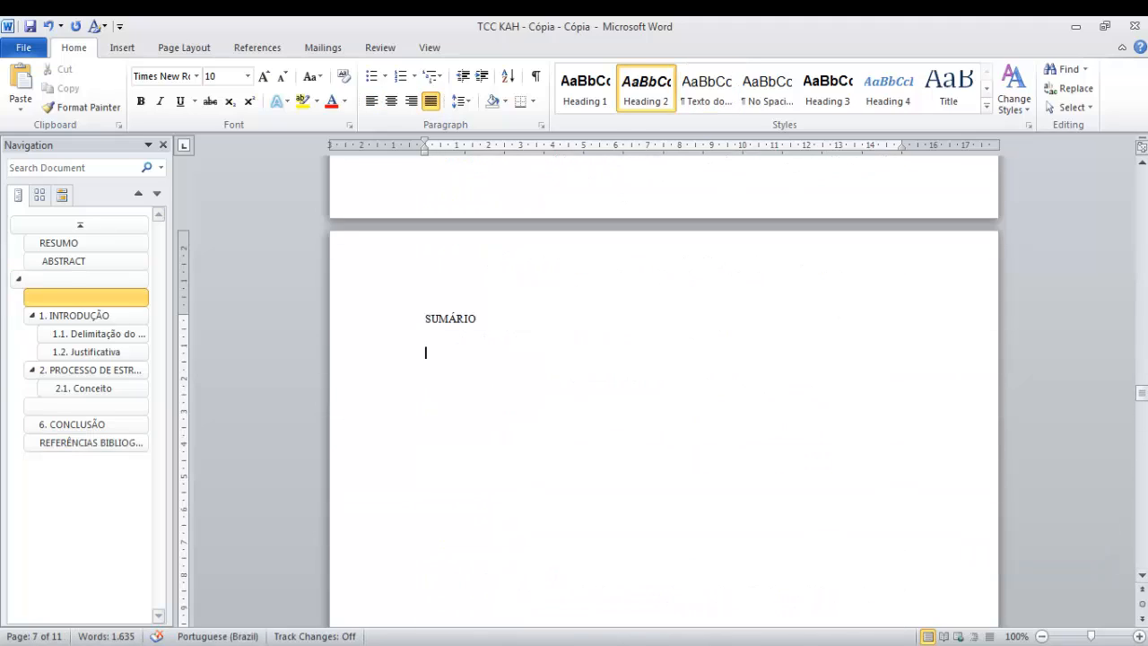
left_click(184, 47)
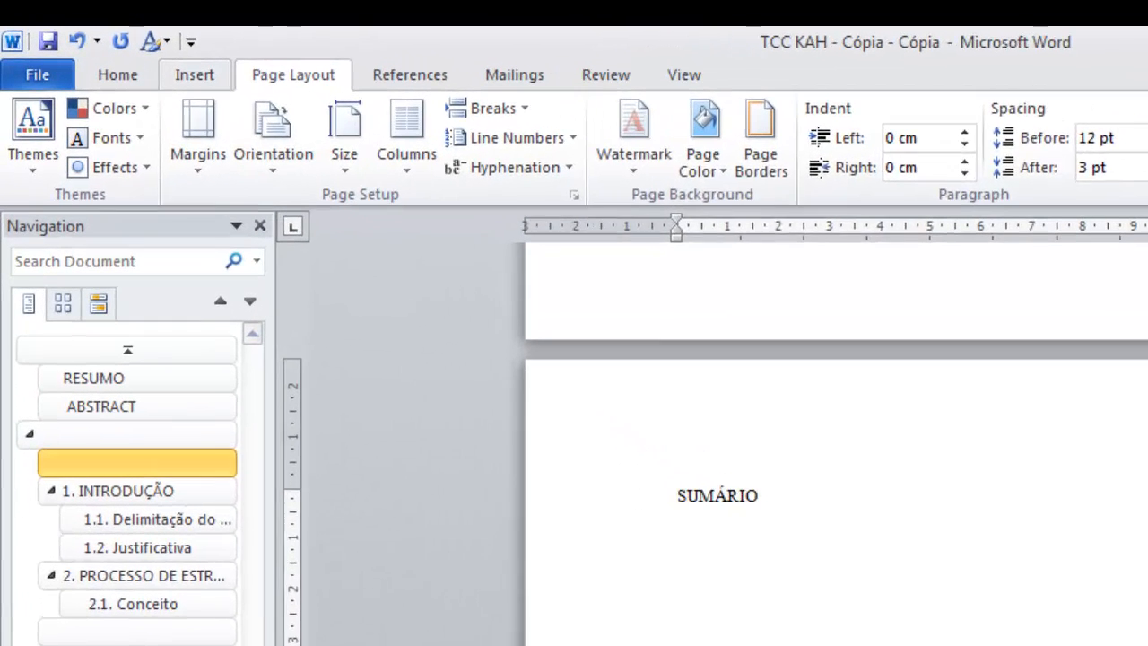
left_click(122, 48)
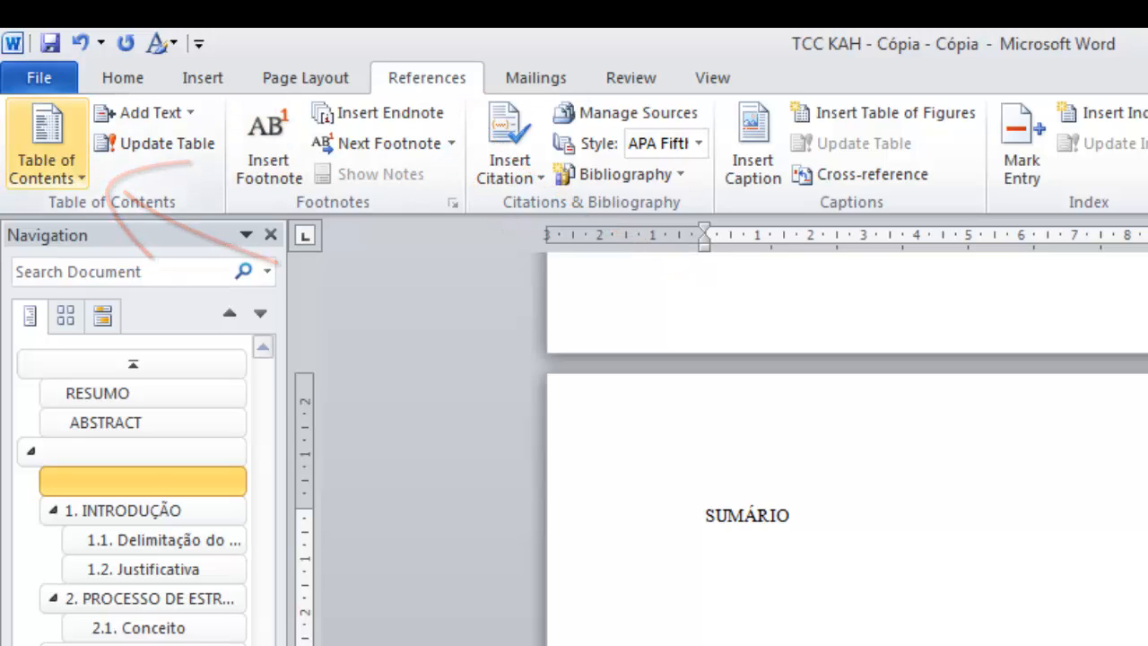
left_click(45, 143)
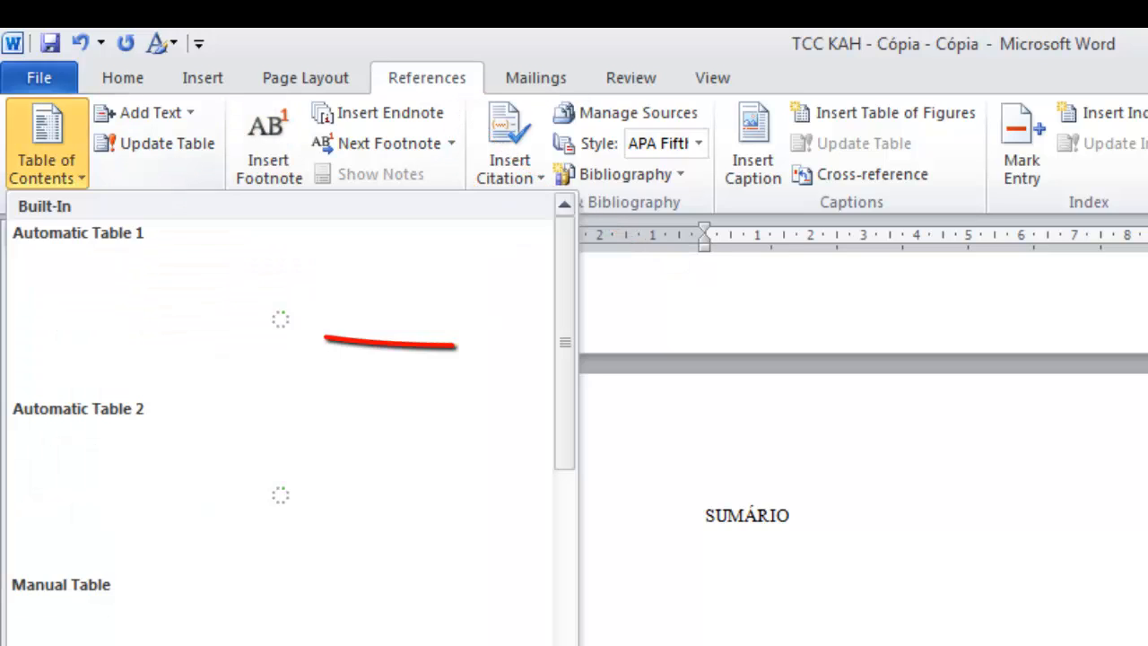
left_click(281, 323)
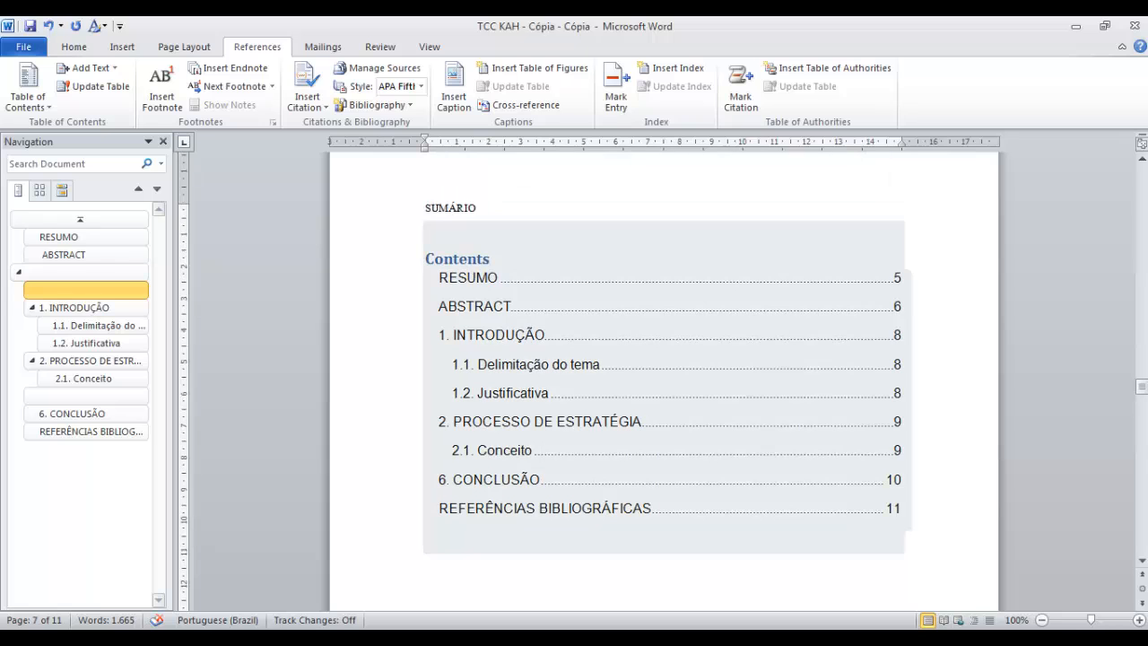
- Replace the table of contents title "Contents" with "SUMÁRIO" and set its font color to black
double_click(458, 258)
type("SU")
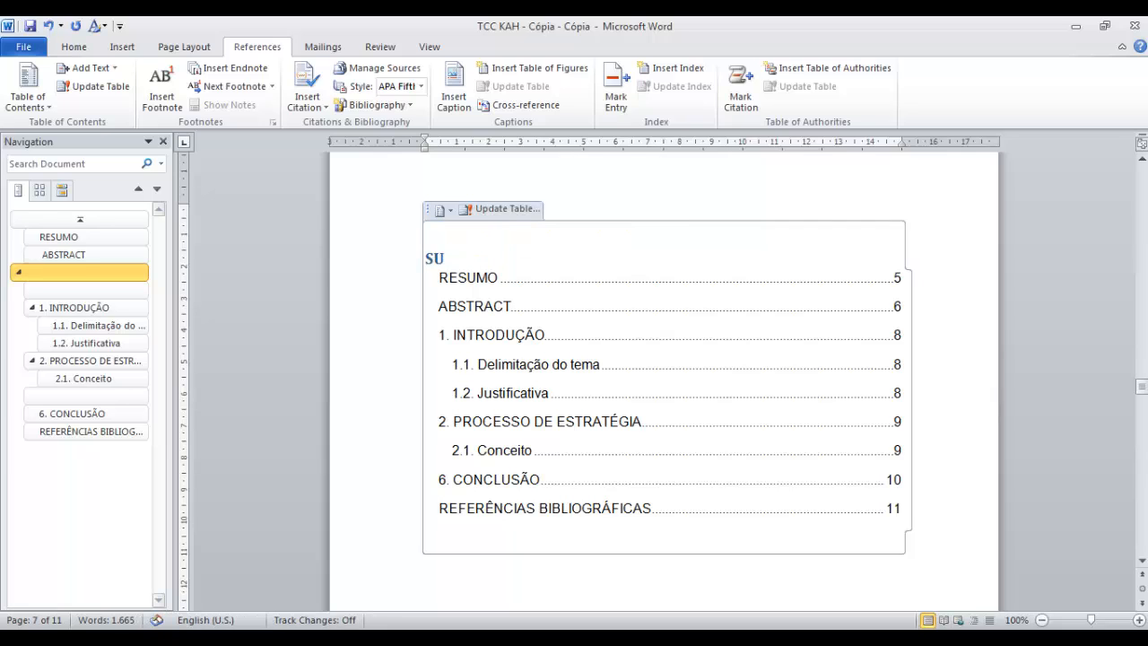
type("MÁRIO")
key("shift+Home")
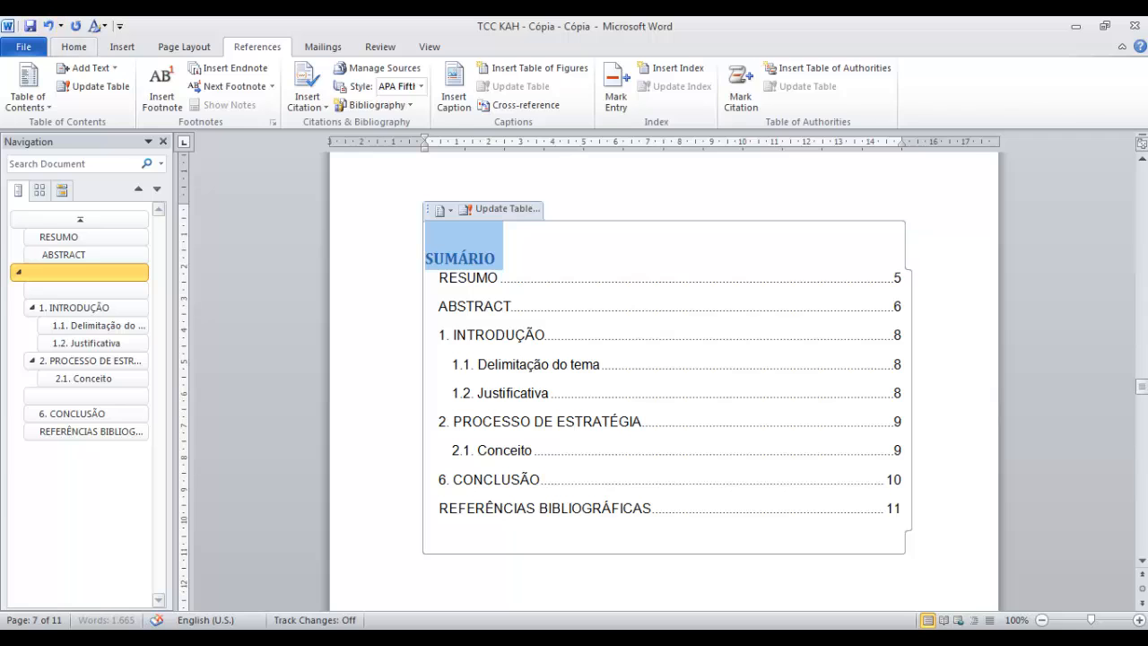
left_click(74, 46)
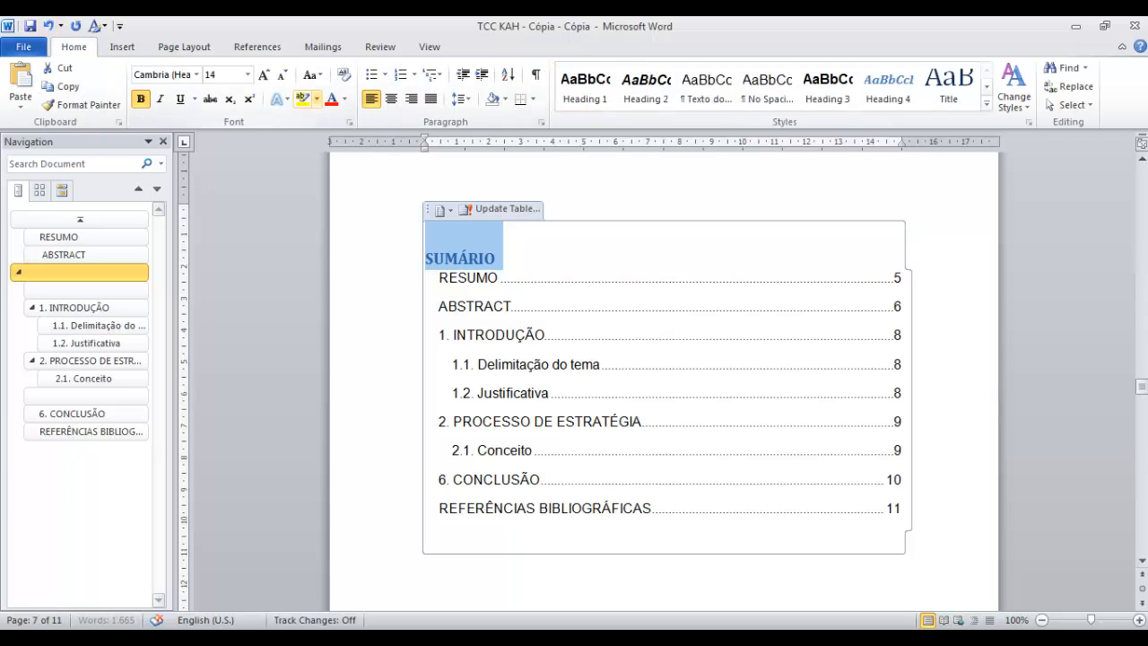
left_click(345, 98)
left_click(372, 120)
- Delete the old "SUMÁRIO" line above the table of contents
left_click(539, 335)
key("Up")
key("Up")
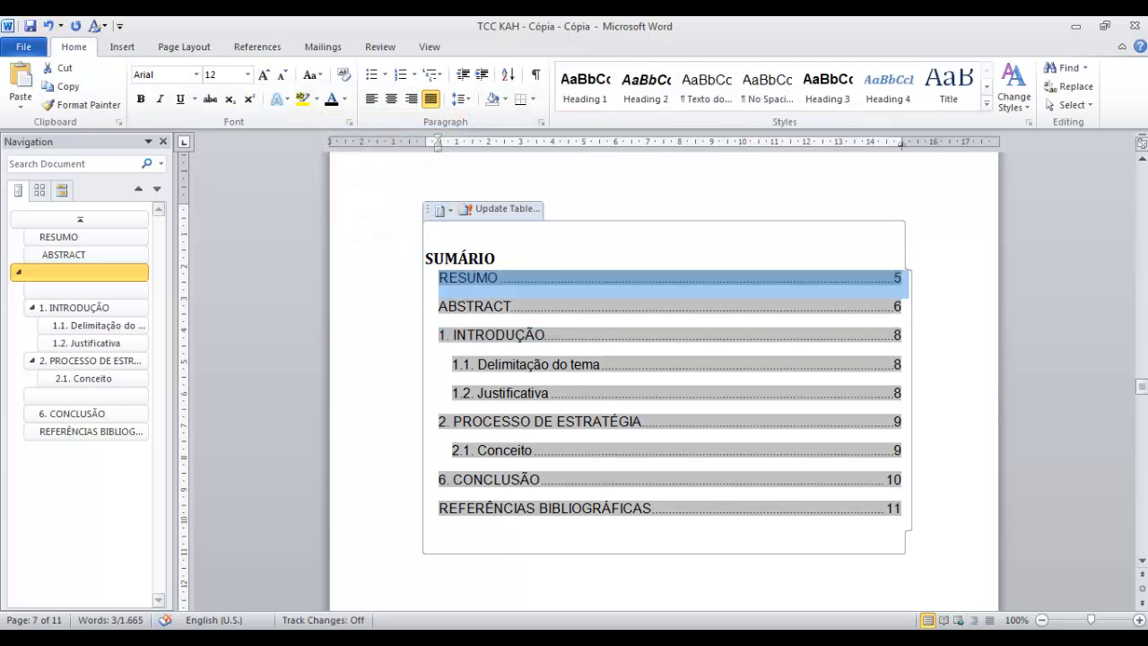
key("Up")
key("Up")
key("End")
key("shift+Home")
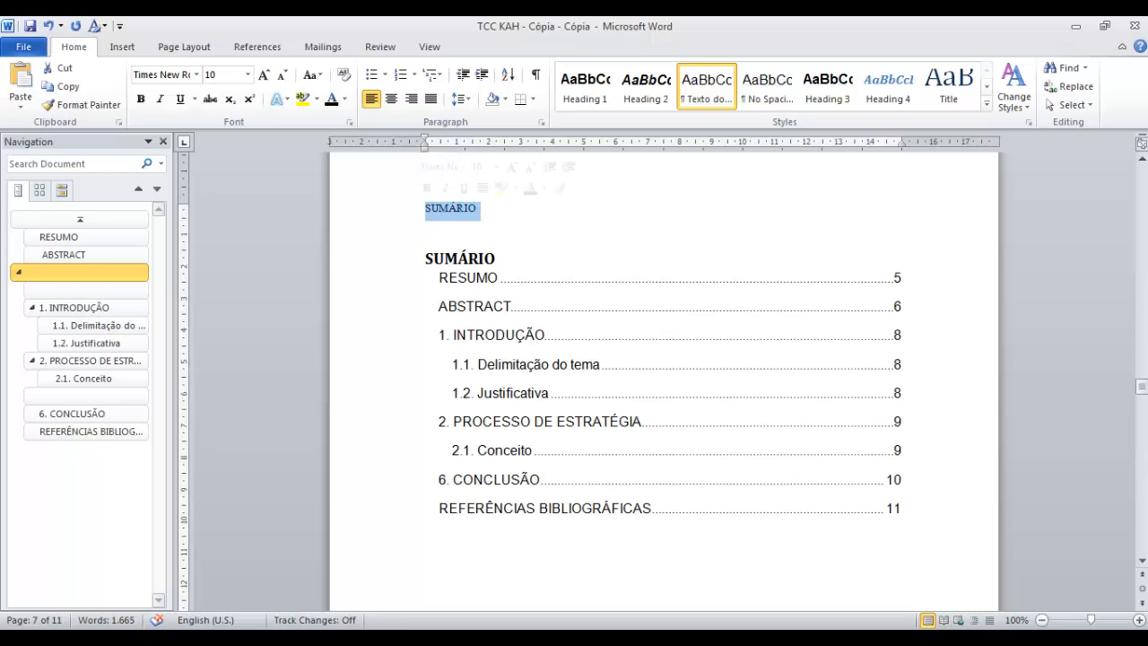
key("Delete")
key("Delete")
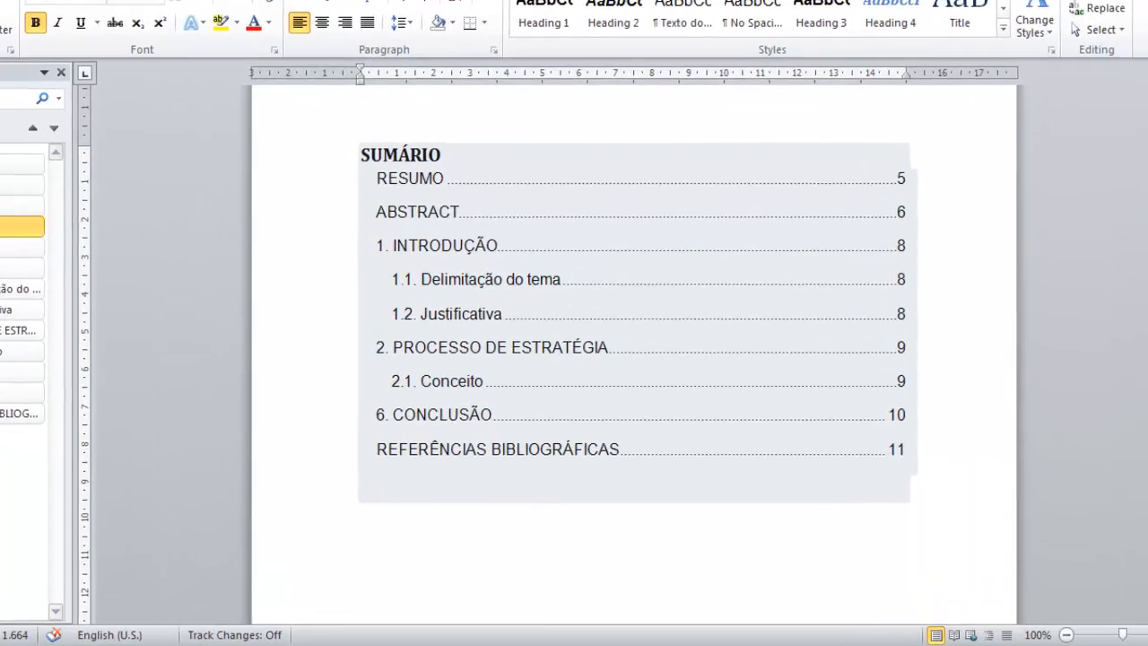
- In the TCC KAH document, reset "1. INTRODUÇÃO" to the Texto do TCC style and remove the page break before it
right_click(562, 301)
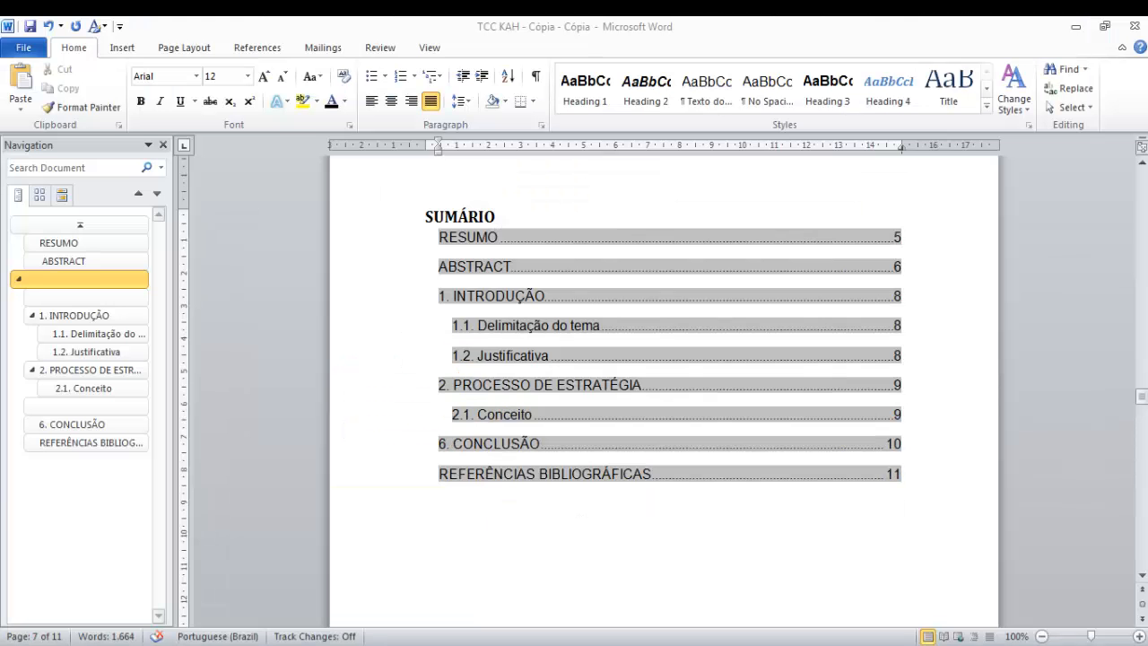
scroll(664, 385, "down", 6)
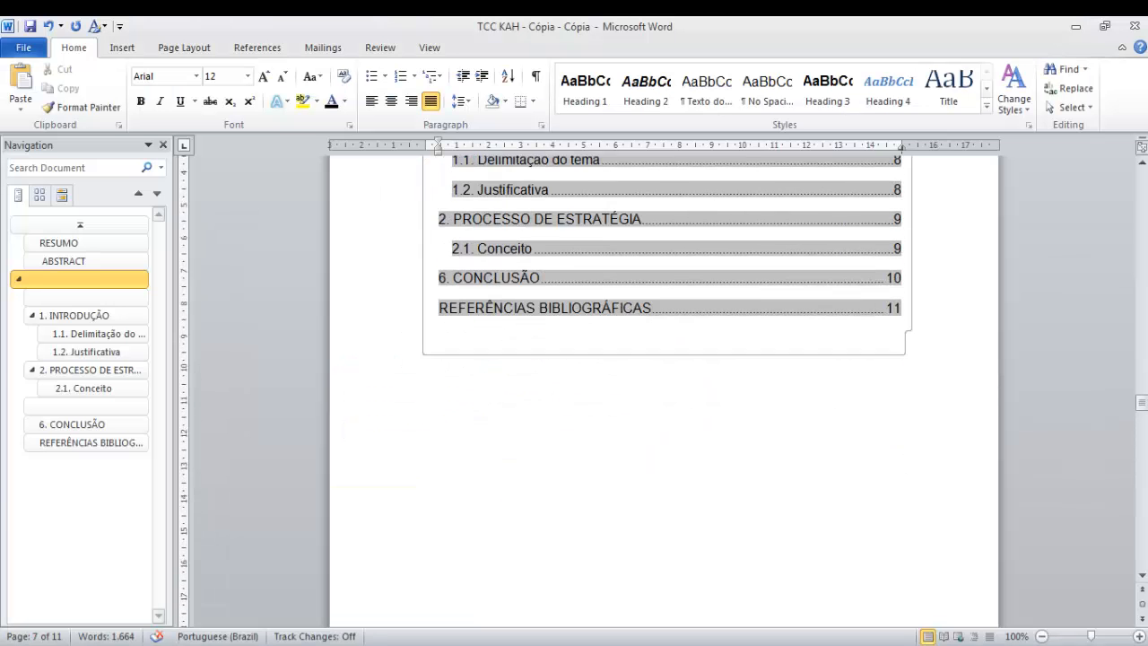
scroll(663, 386, "down", 4)
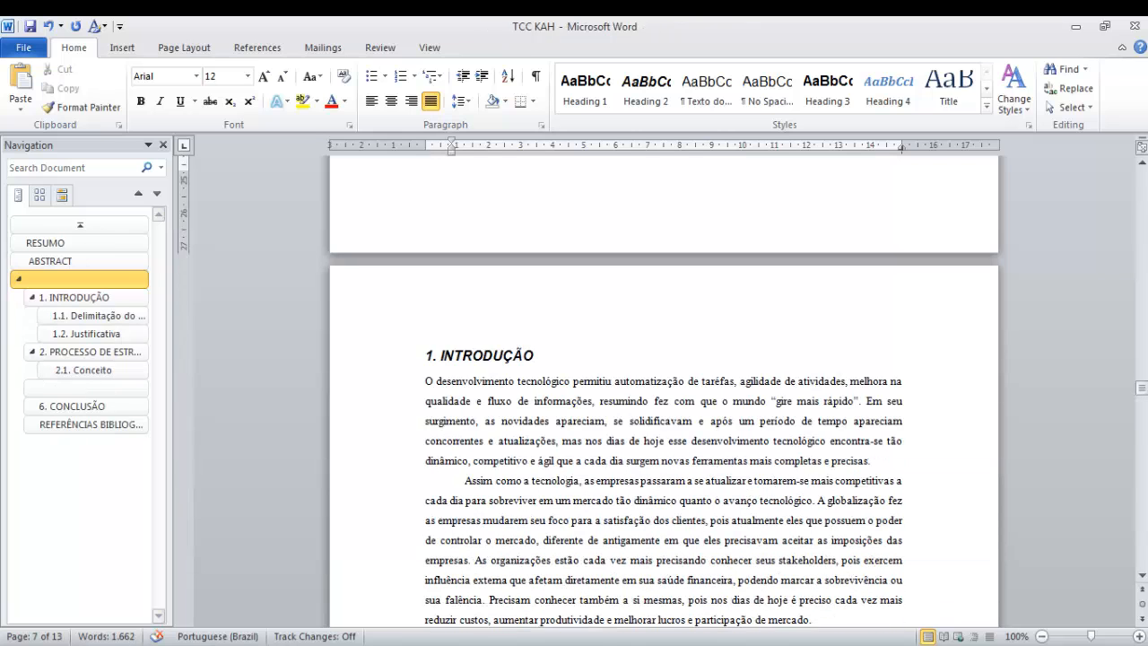
left_click(427, 355)
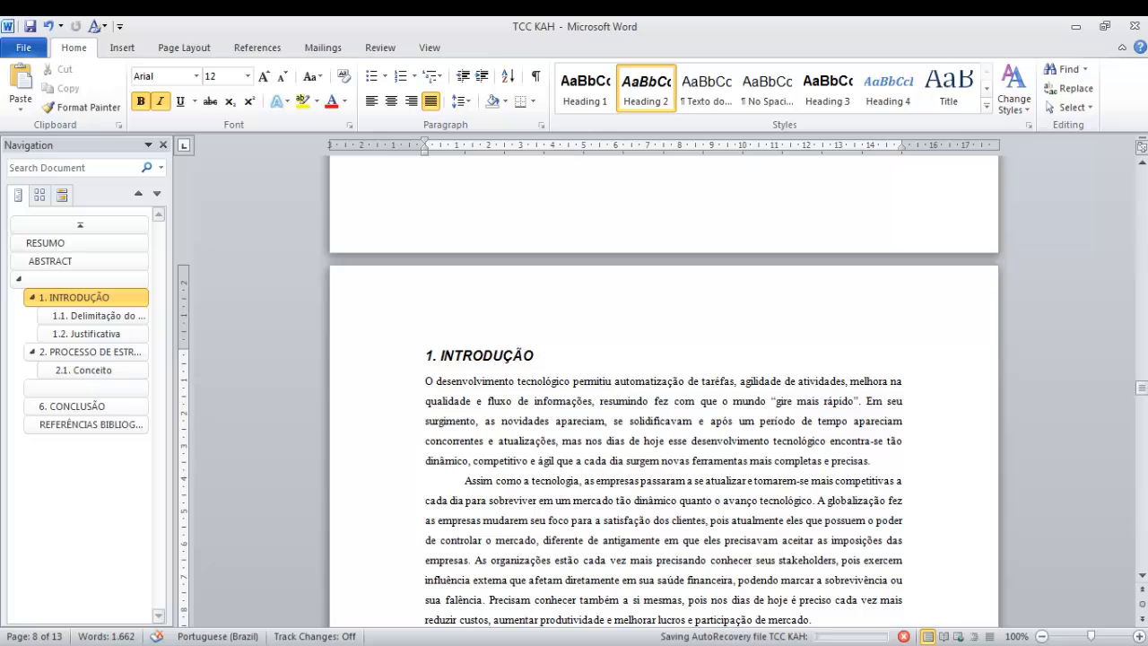
key("ctrl+shift+n")
key("BackSpace")
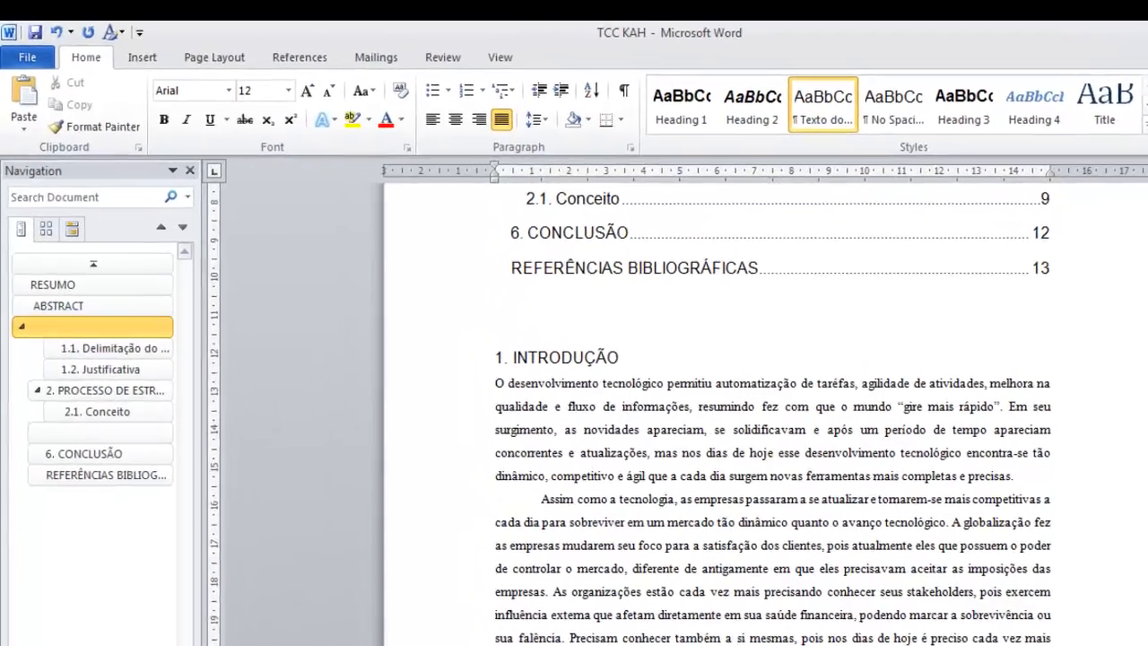
- Insert a Next Page section break before "1. INTRODUÇÃO"
key("alt+p")
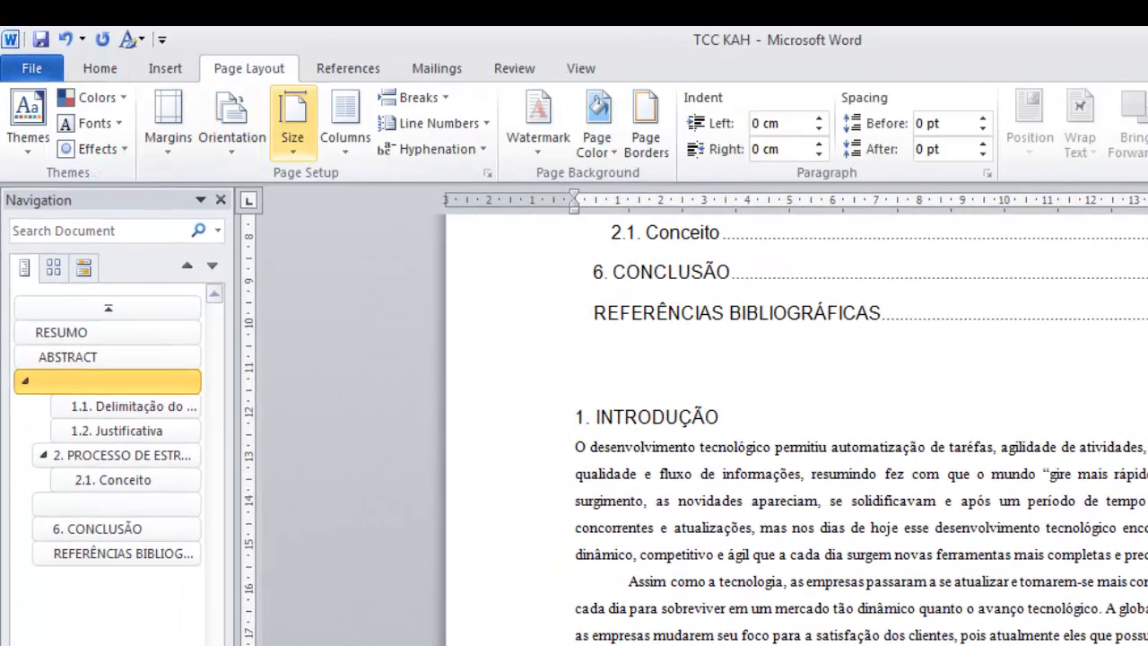
left_click(413, 97)
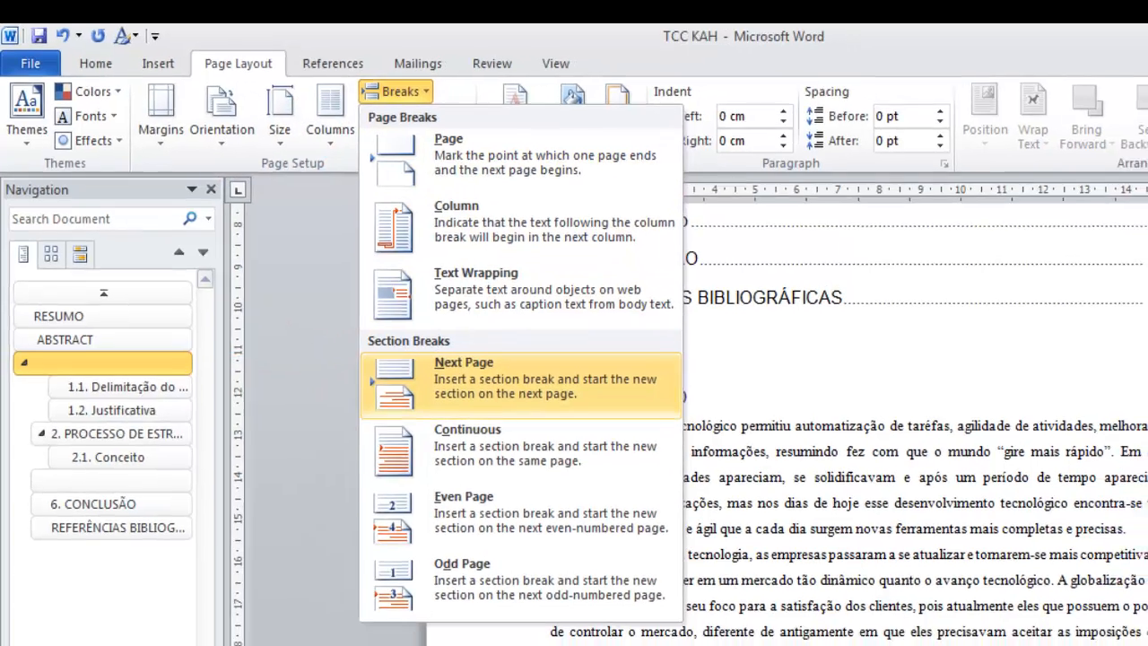
left_click(484, 395)
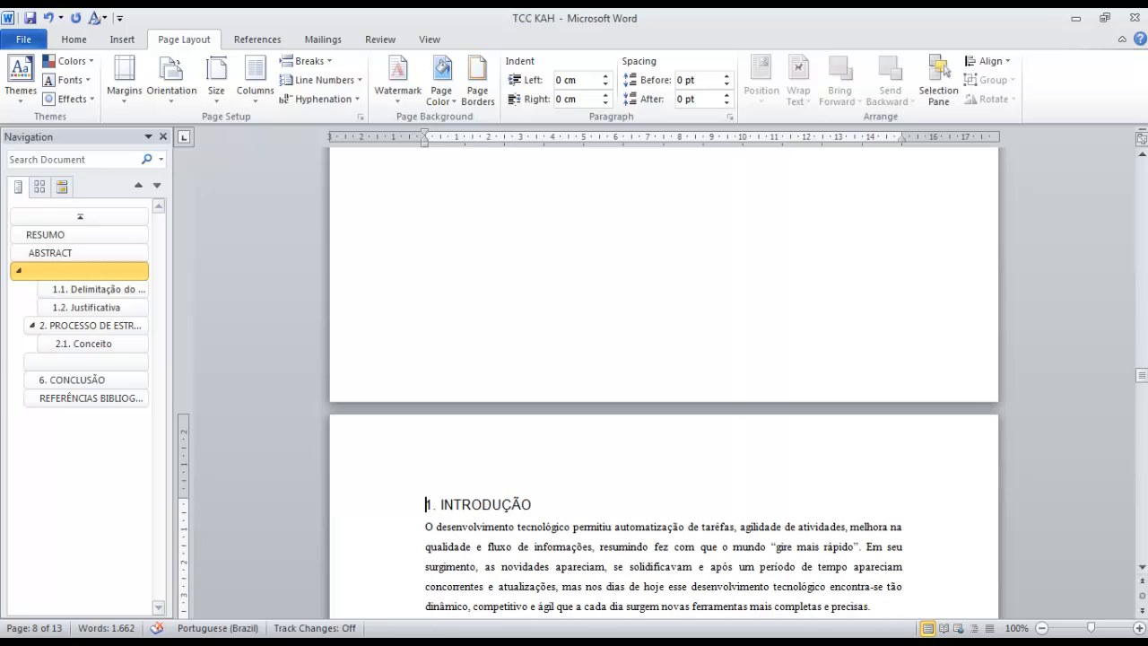
- Apply the Heading 2 style to the title "1. INTRODUÇÃO"
key("shift+End")
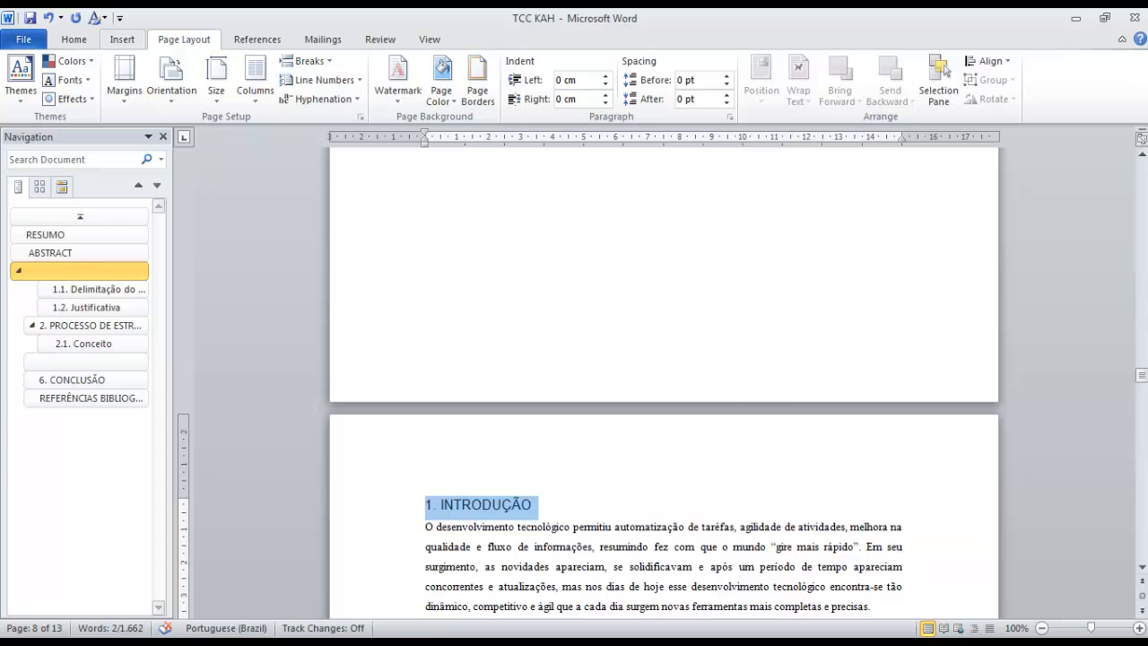
left_click(73, 38)
left_click(646, 81)
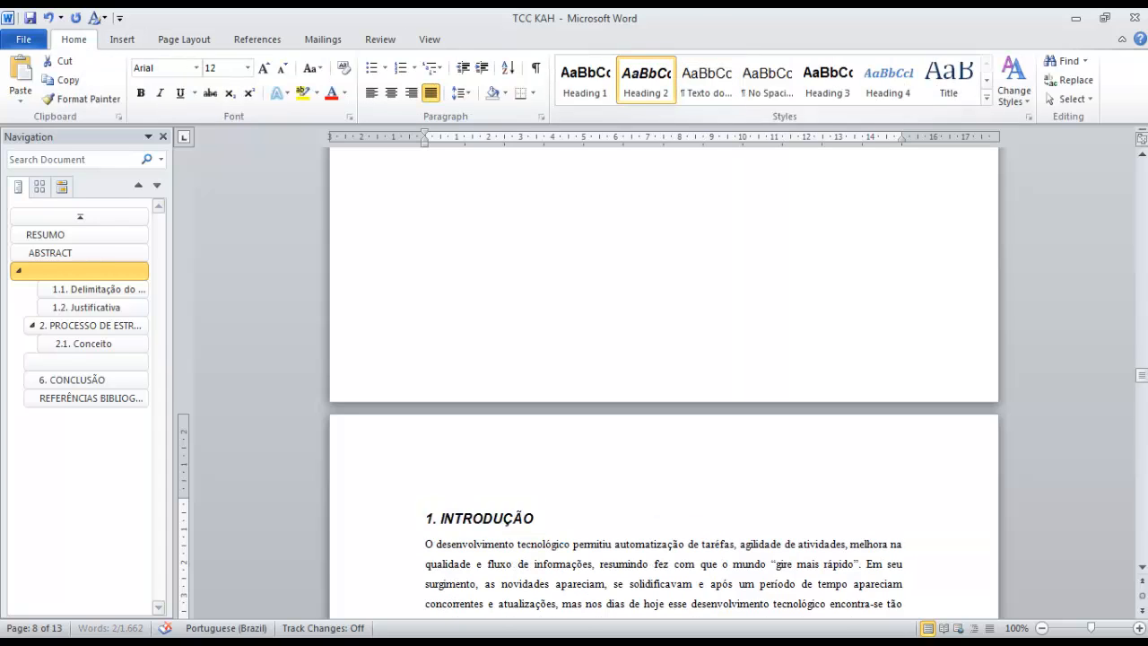
- Set the page numbering of the section containing the cover page to start at 0
left_click(536, 519)
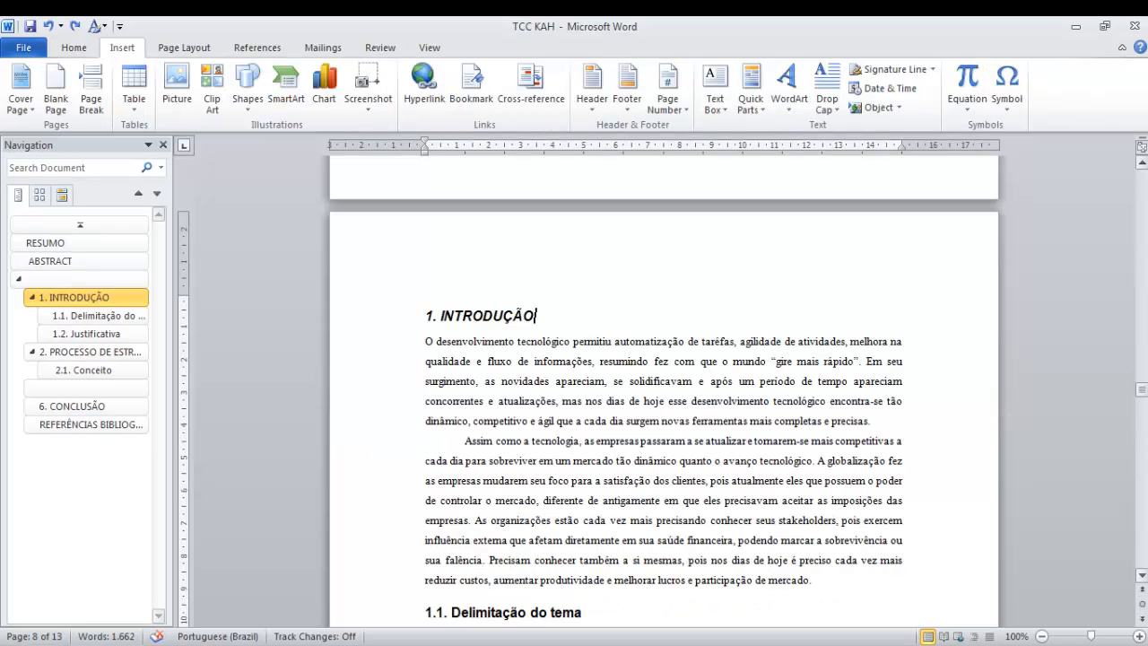
left_click_drag(1142, 382, 1142, 193)
left_click(664, 223)
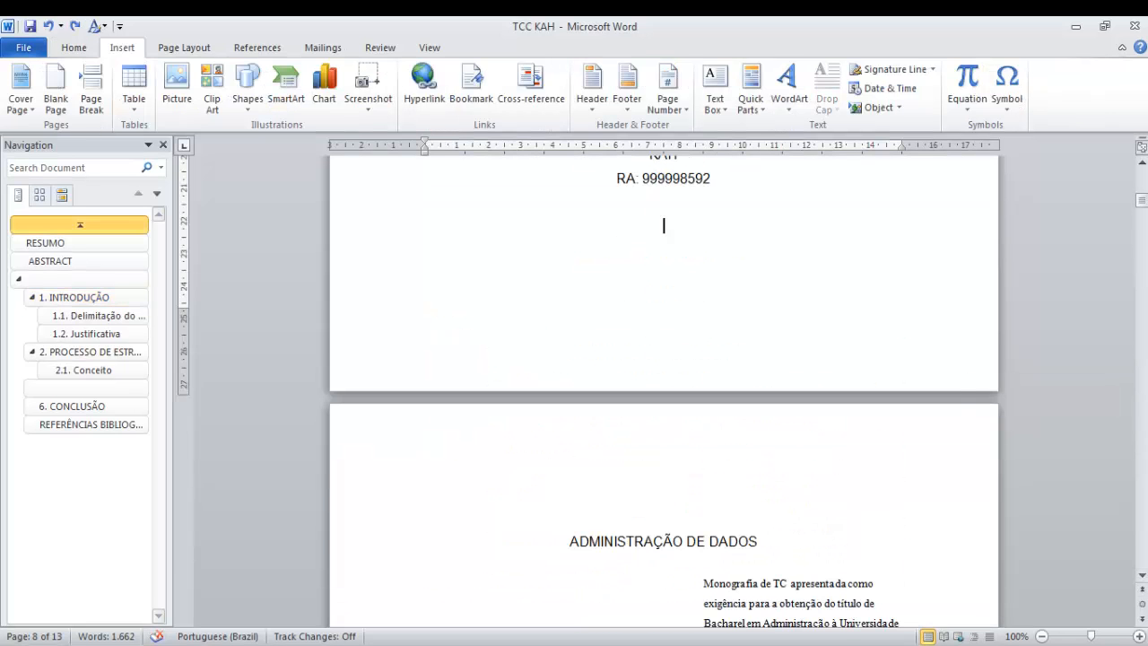
left_click(670, 112)
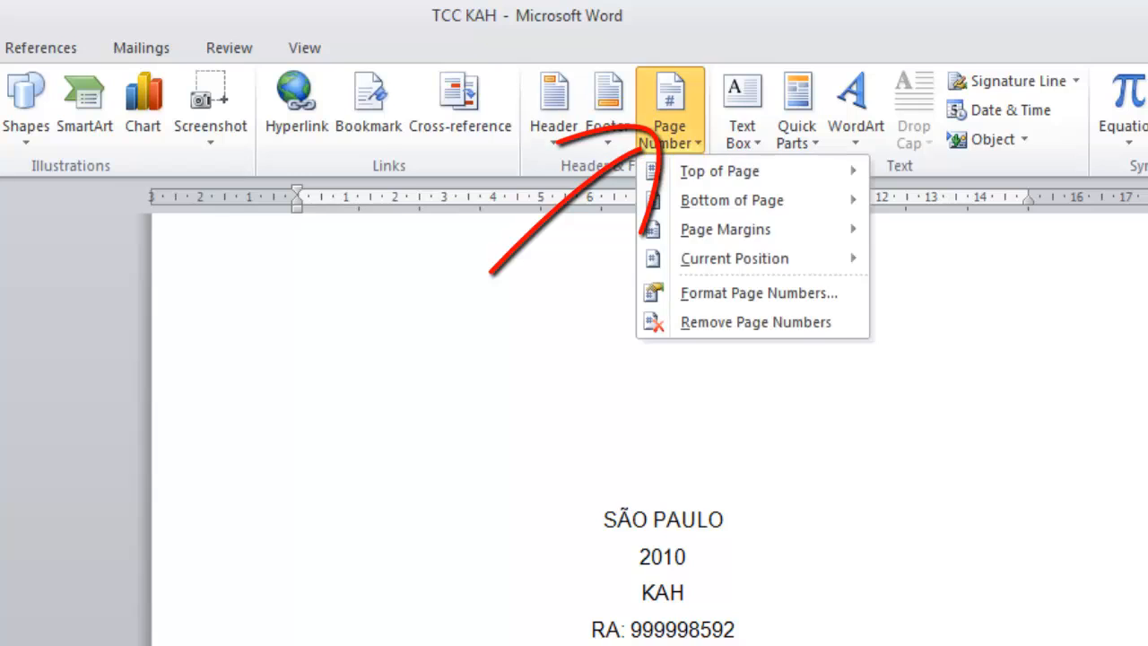
left_click(756, 290)
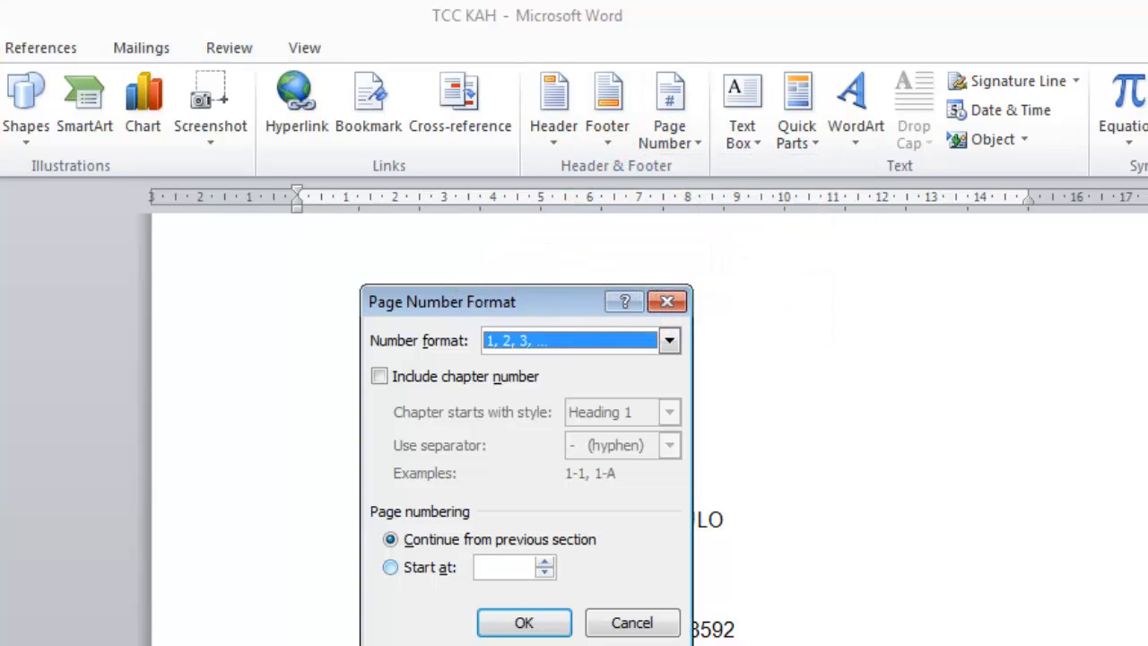
key("alt+a")
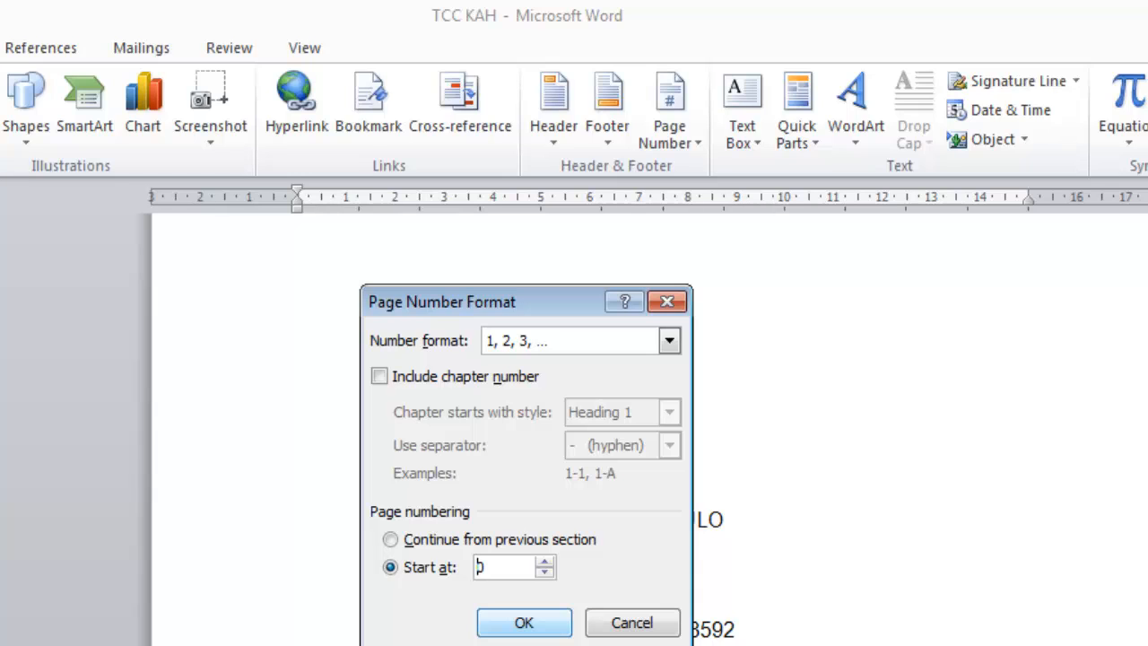
key("Return")
- Insert page numbers at the top of the page with the Plain Number 3 design
left_click(670, 111)
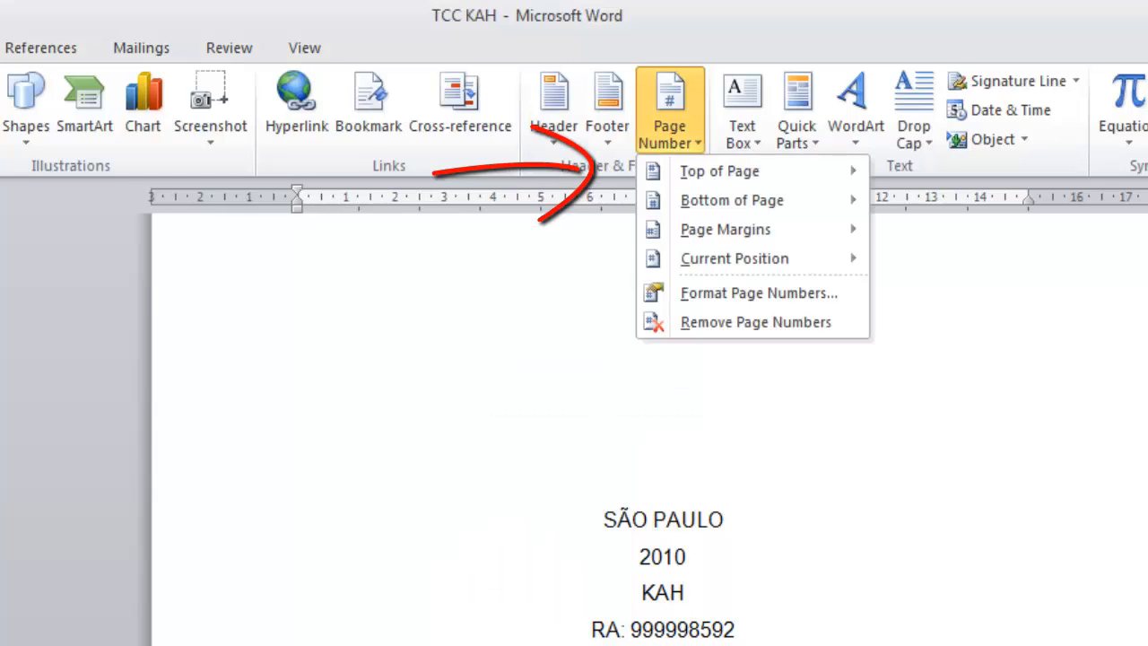
mouse_move(720, 171)
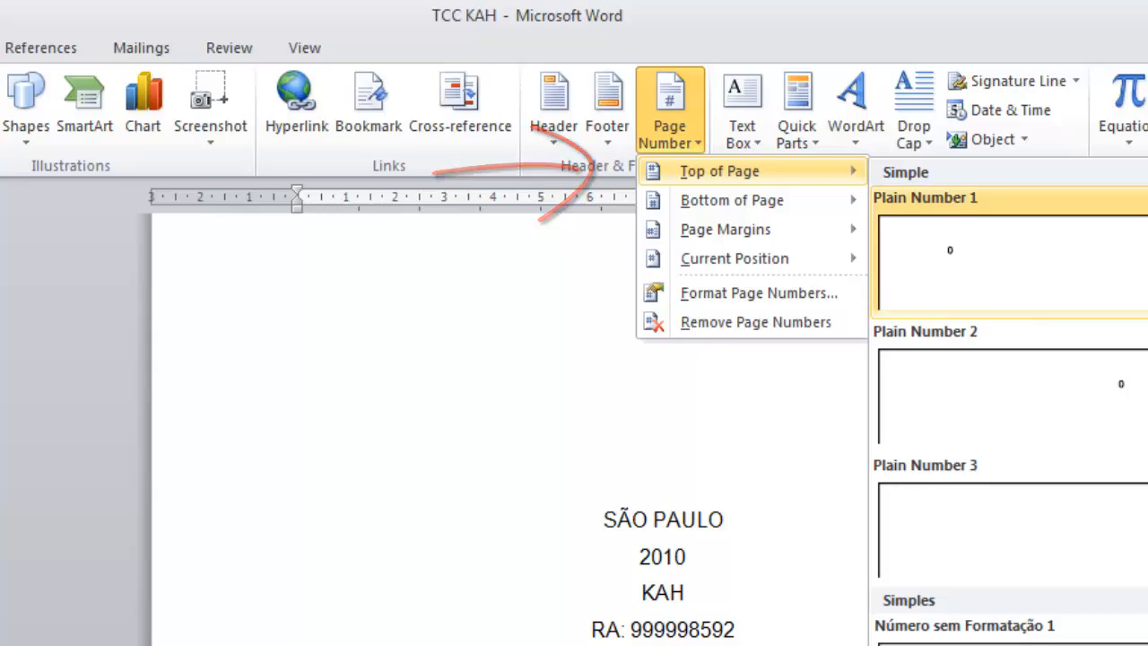
left_click(1004, 529)
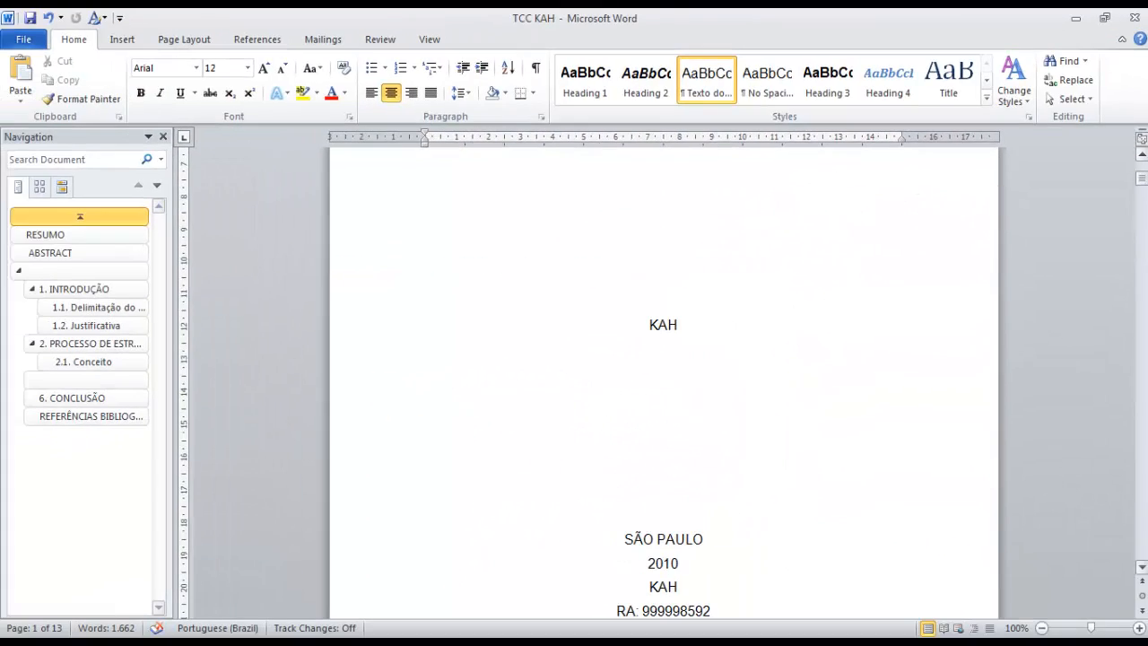
- Unlink the header of the "1. INTRODUÇÃO" section from the previous section
left_click_drag(1142, 177, 1141, 381)
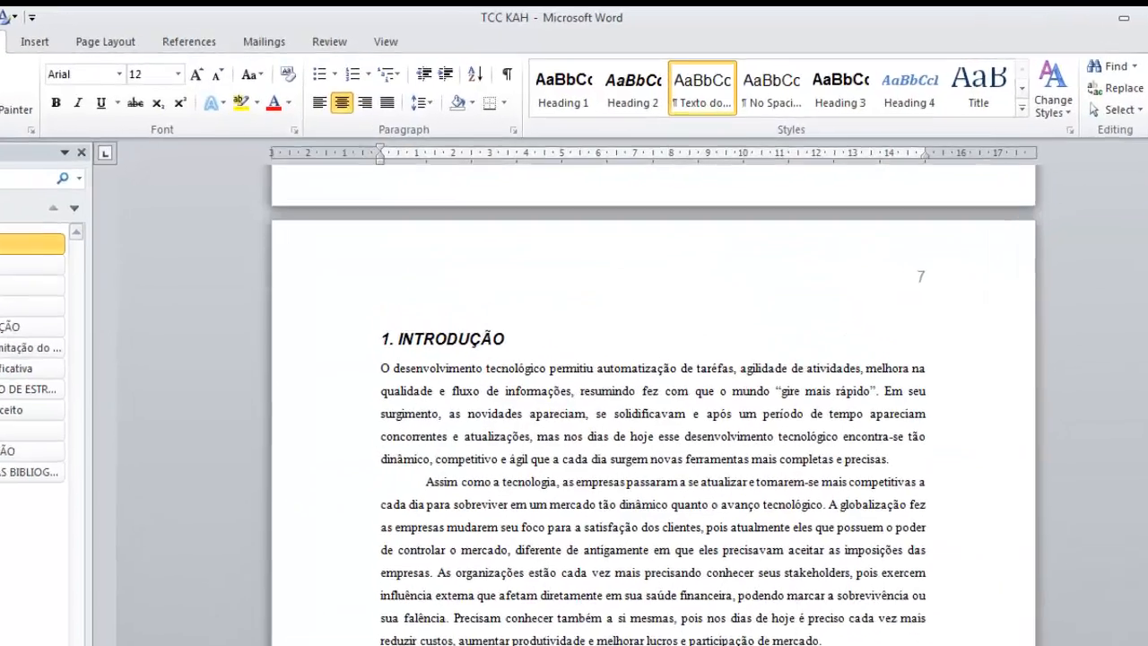
double_click(898, 244)
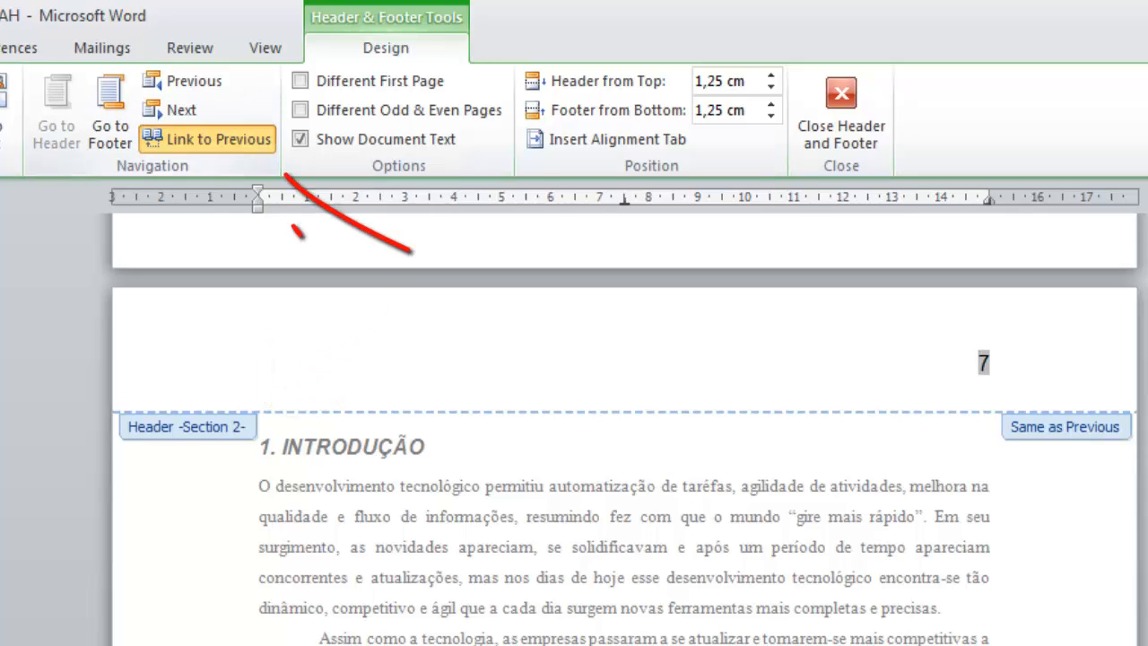
left_click(208, 139)
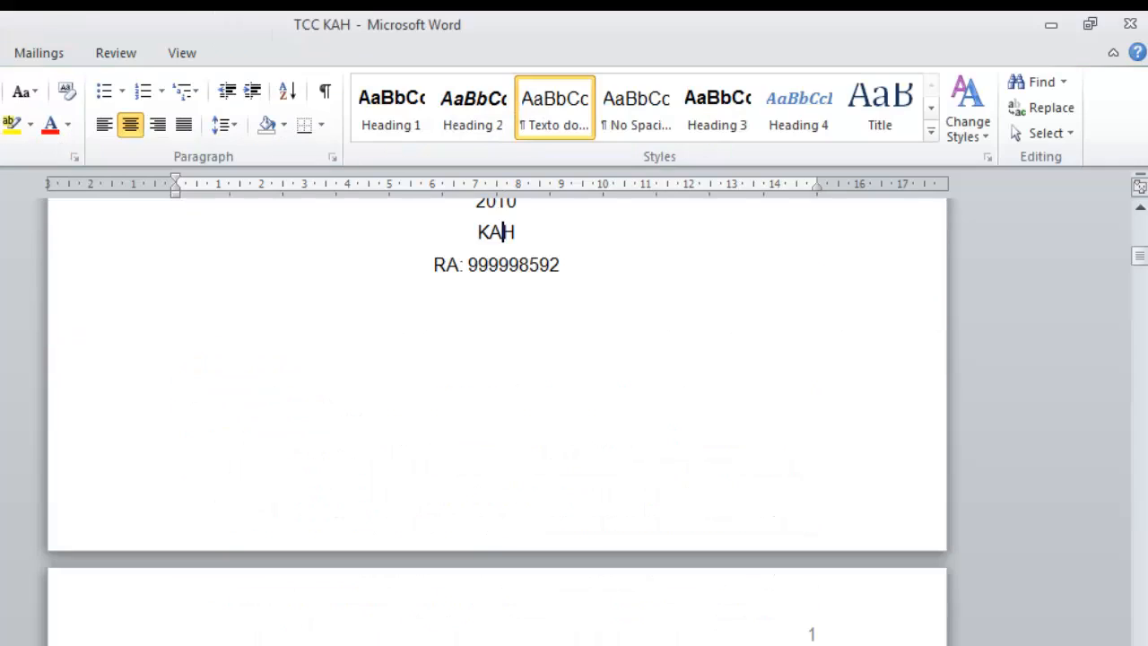
- Delete the page number from the cover page header and check the numbering through to "1. INTRODUÇÃO"
scroll(497, 404, "up", 5)
scroll(497, 403, "up", 3)
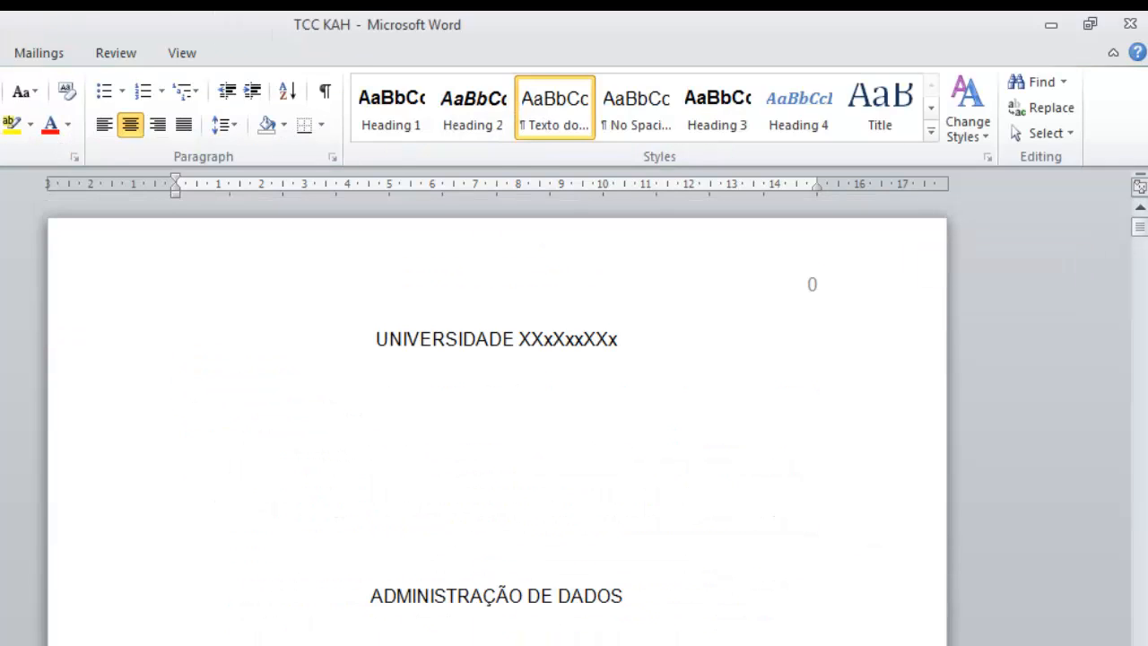
double_click(812, 284)
double_click(812, 285)
key("Delete")
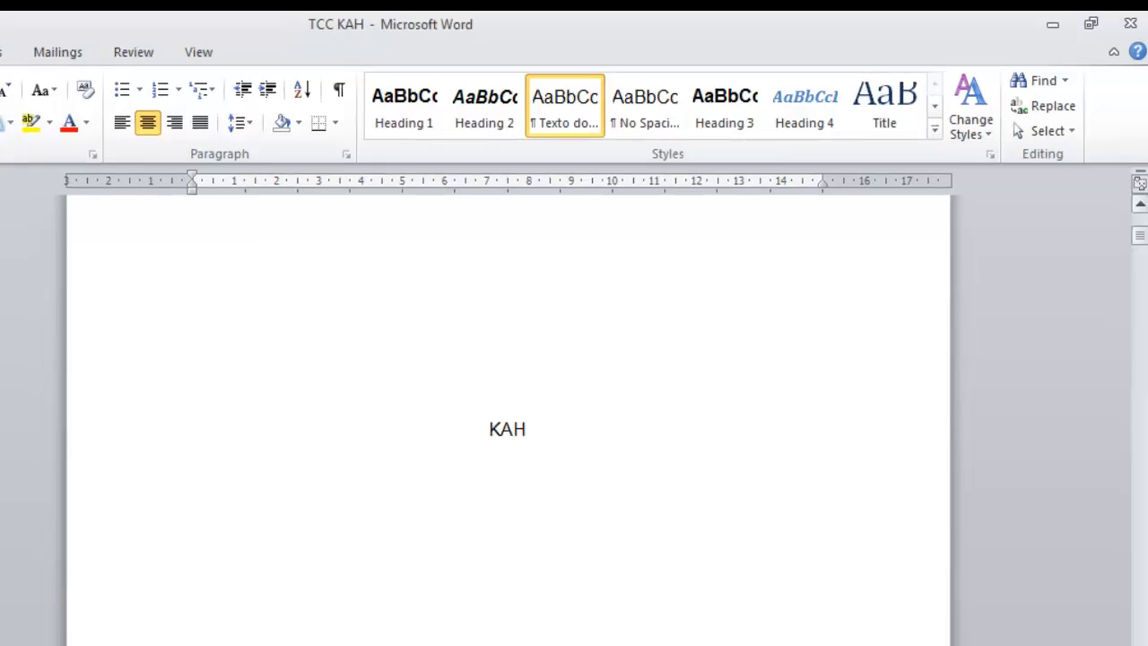
scroll(591, 404, "up", 3)
scroll(592, 404, "down", 10)
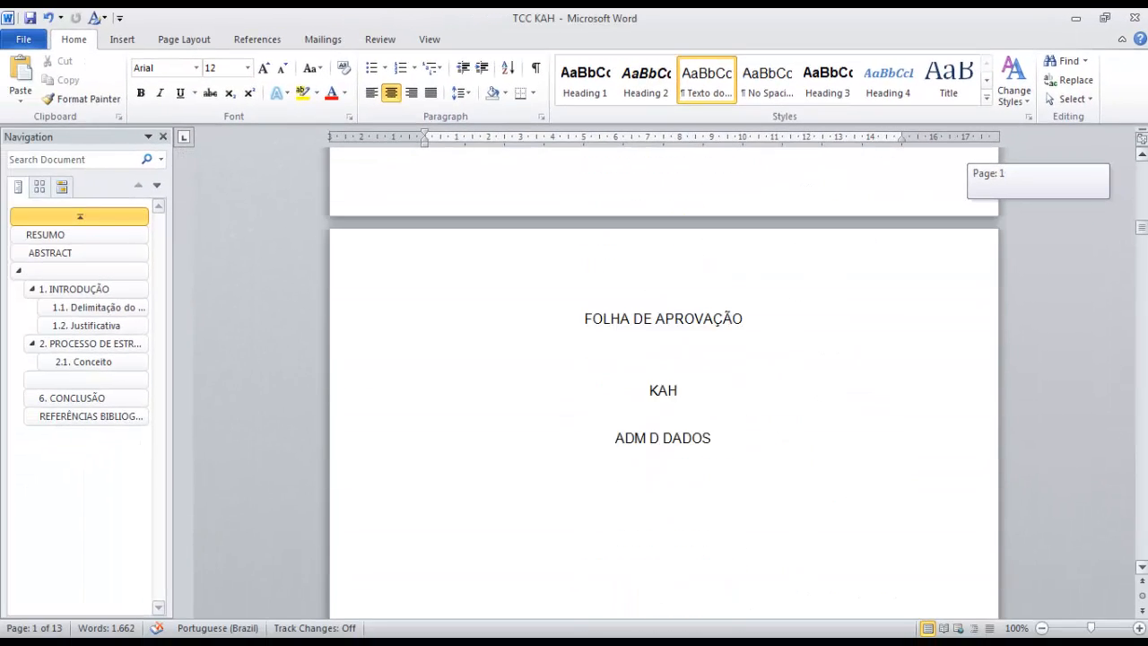
mouse_move(1142, 227)
left_mouse_down()
mouse_move(1142, 431)
mouse_move(1142, 377)
left_mouse_up()
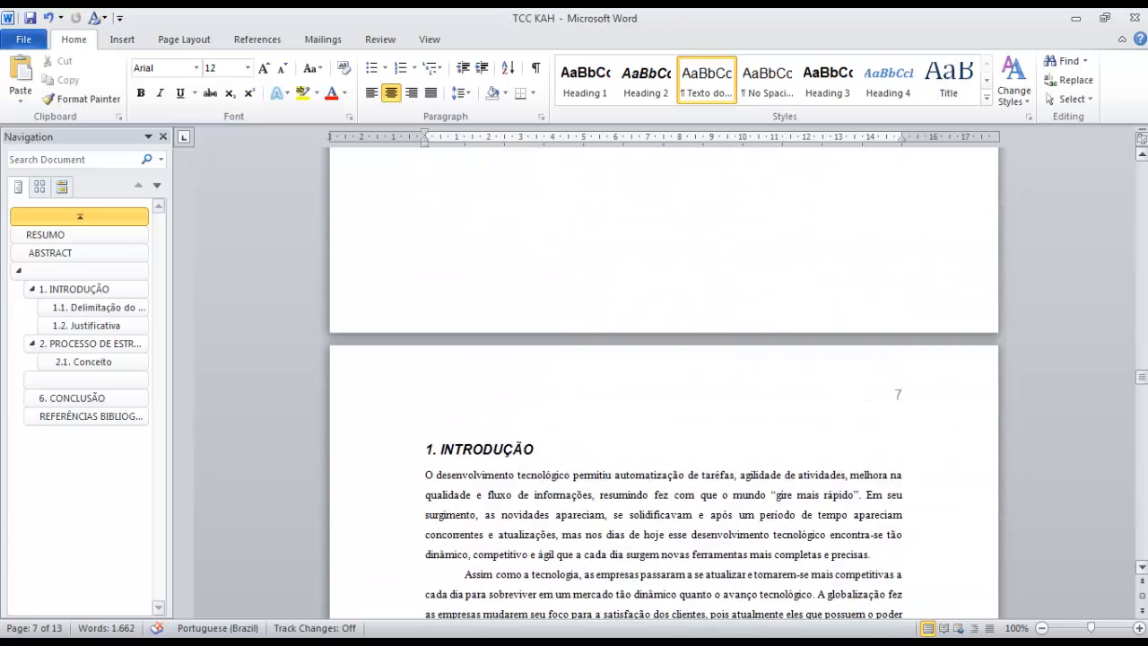
scroll(663, 386, "down", 6)
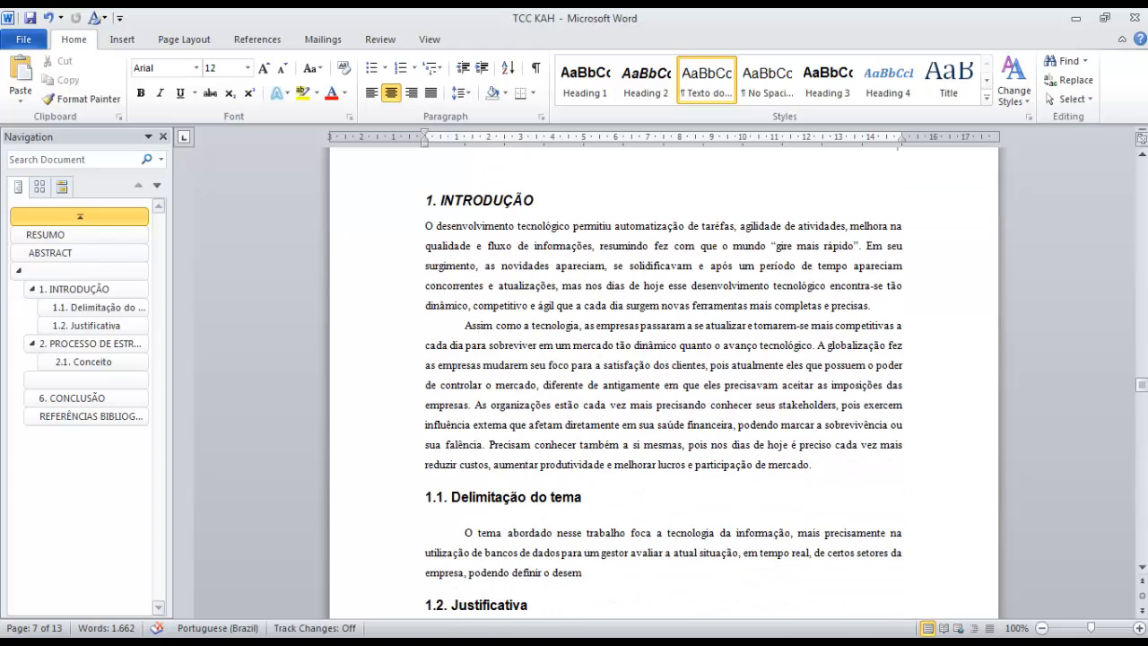